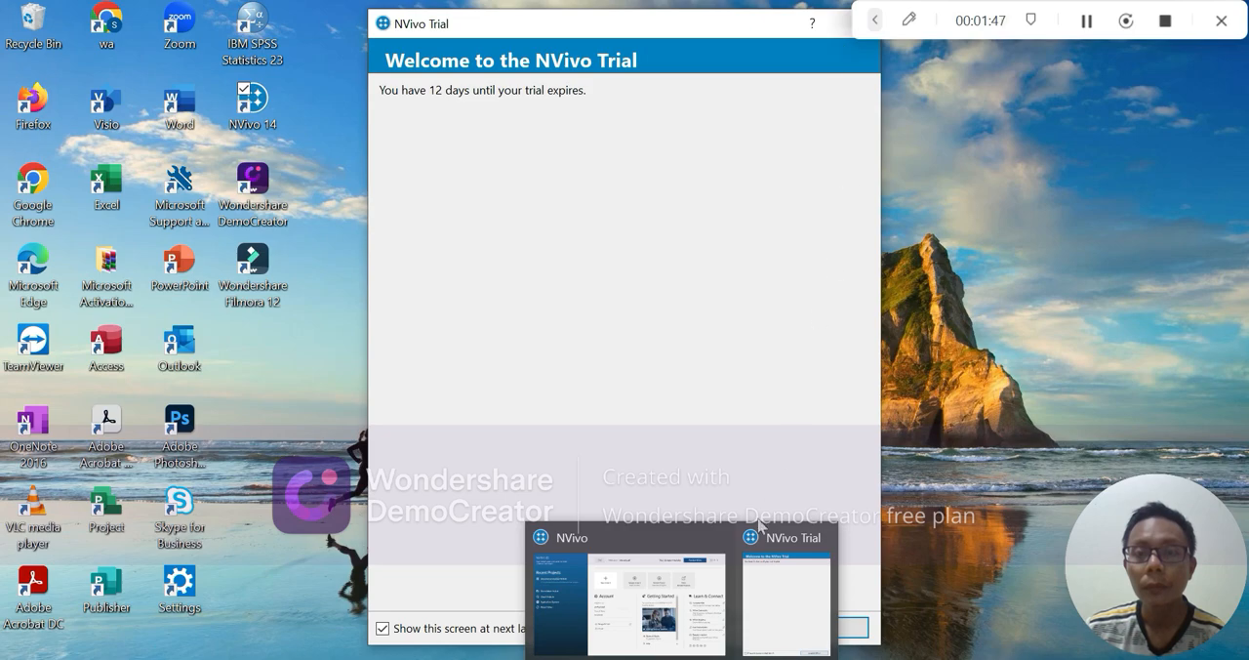
# Step: Start a new project from the welcome screen and title it "Challenges And Self-Efficacy Teachers"
pyautogui.click(819, 538)
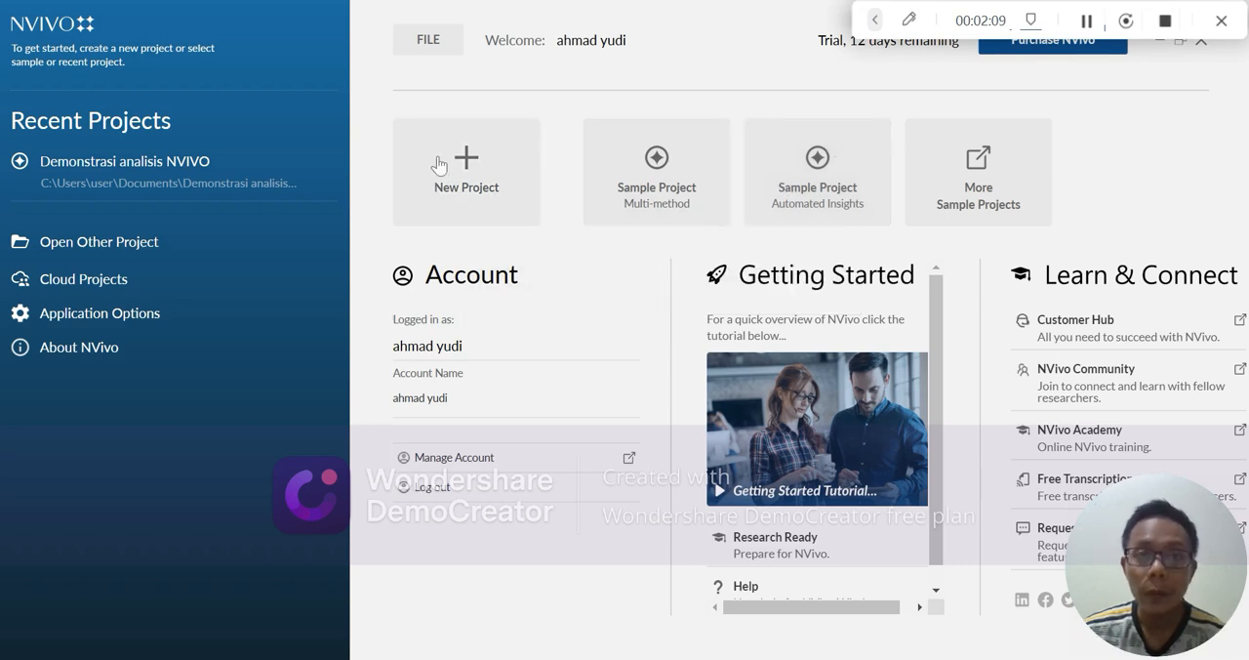
pyautogui.click(497, 179)
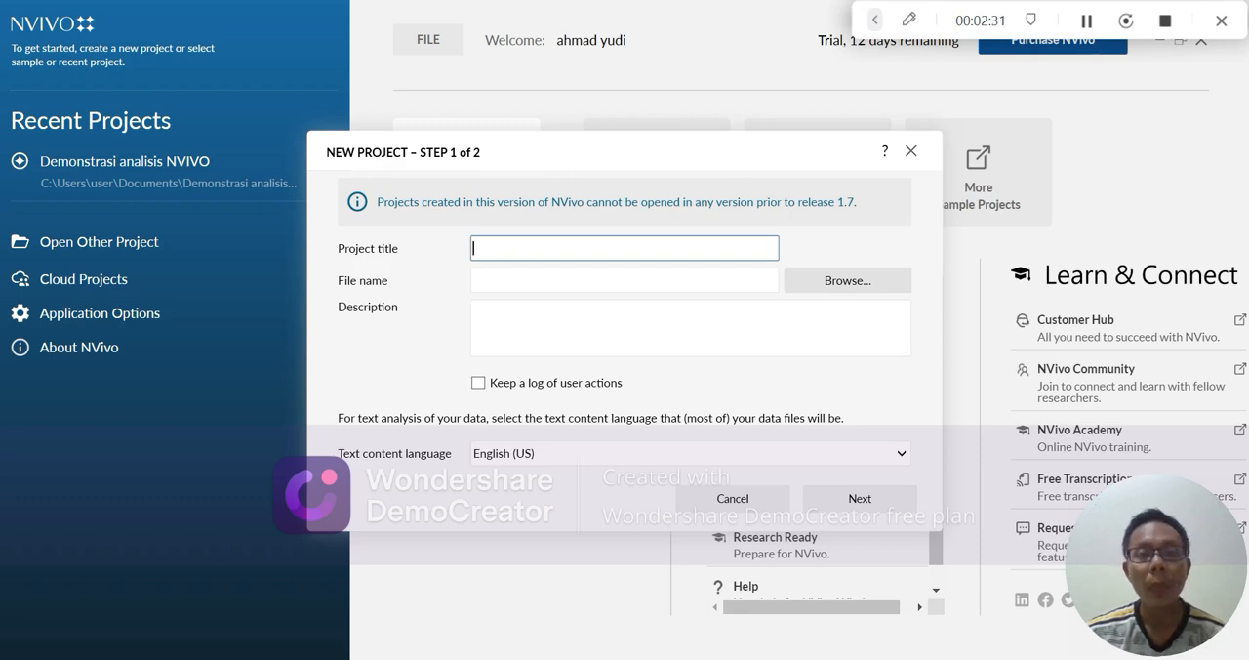
pyautogui.write('C')
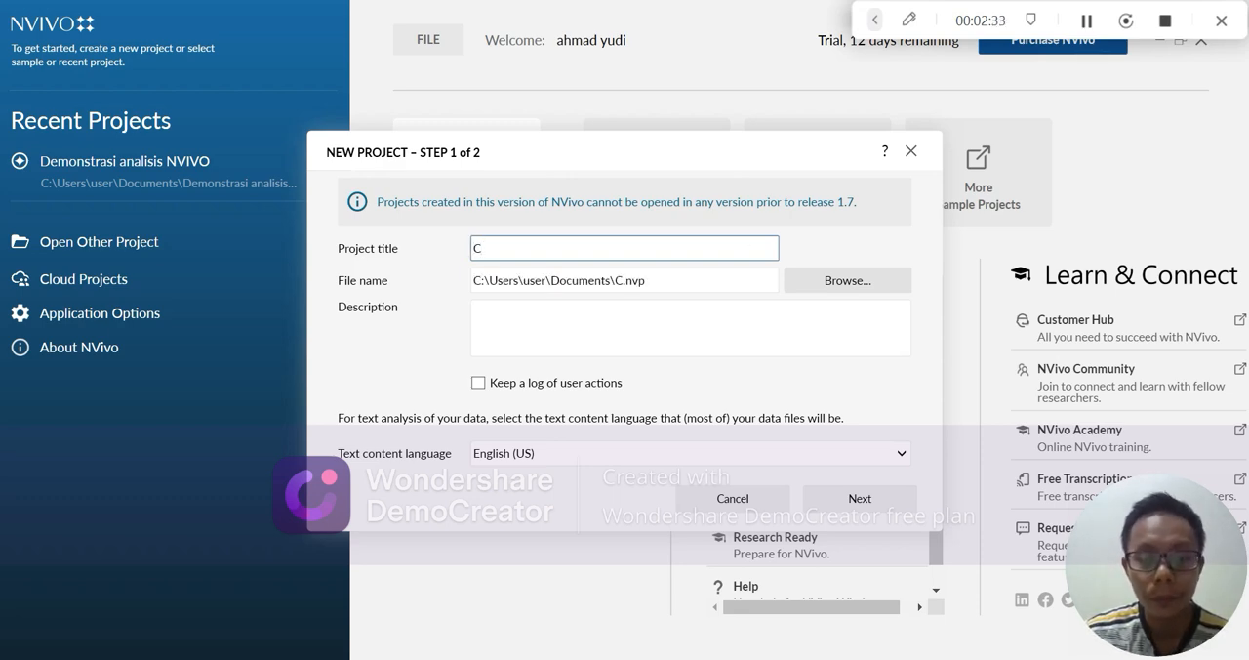
pyautogui.write('hle')
pyautogui.press('BackSpace')
pyautogui.press('BackSpace')
pyautogui.write('a')
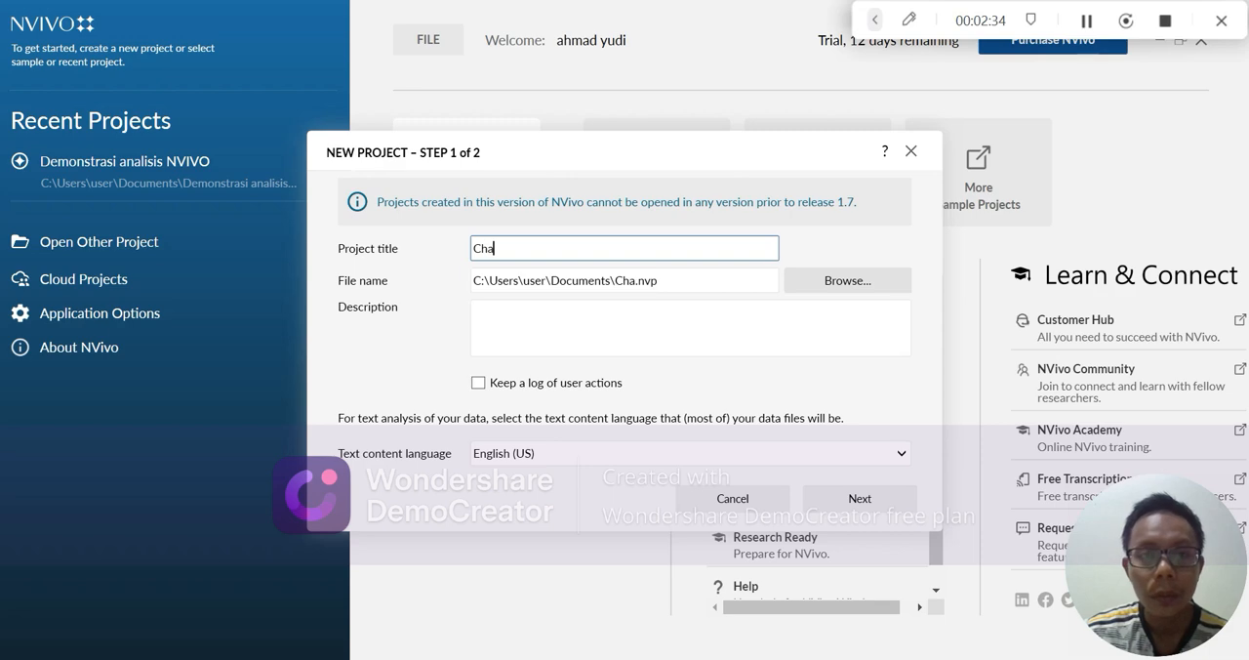
pyautogui.write('llenges ')
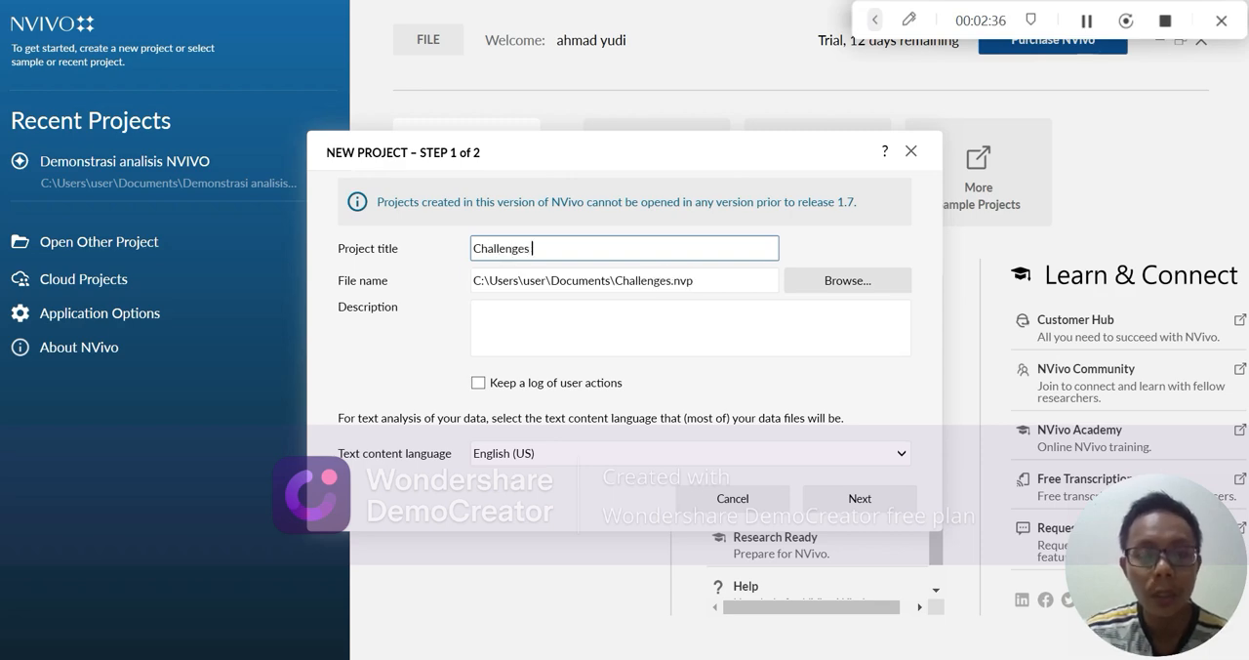
pyautogui.write('And')
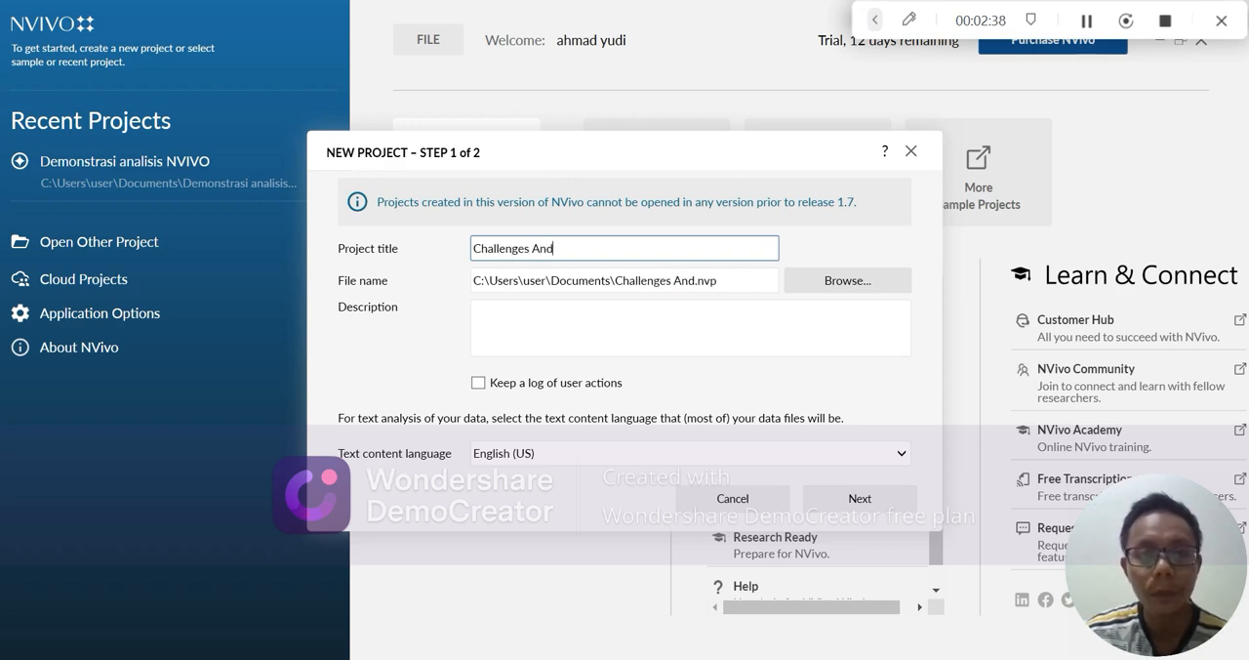
pyautogui.write(' Self-')
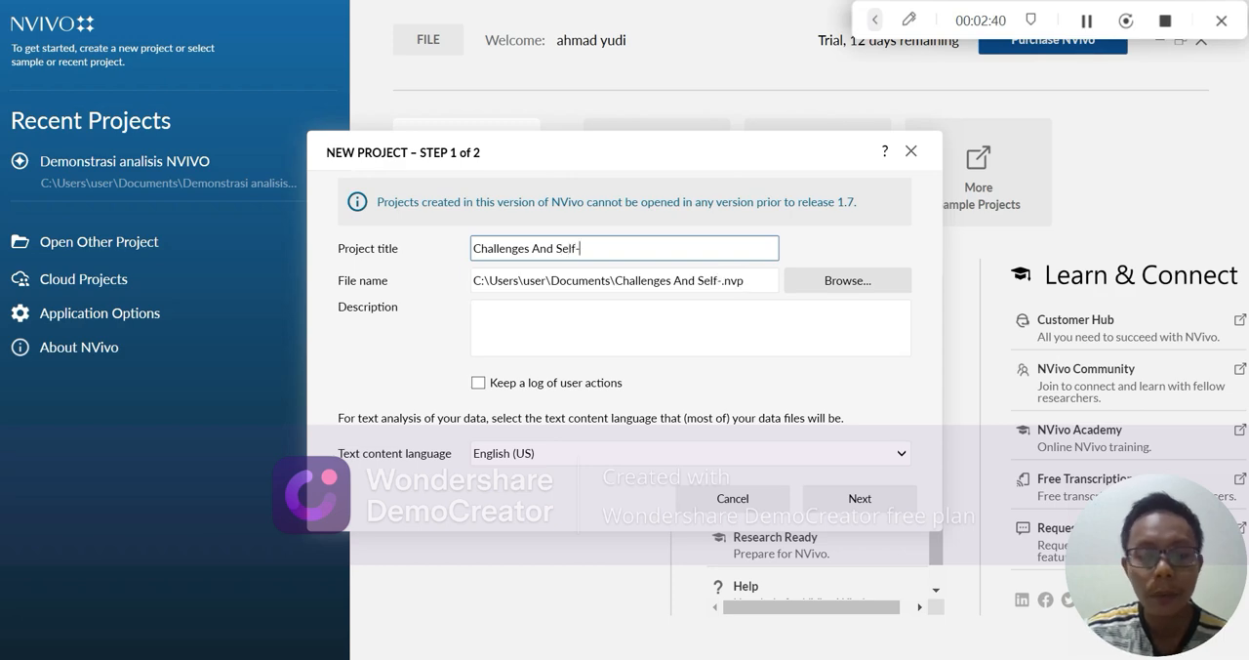
pyautogui.write('Efficacy')
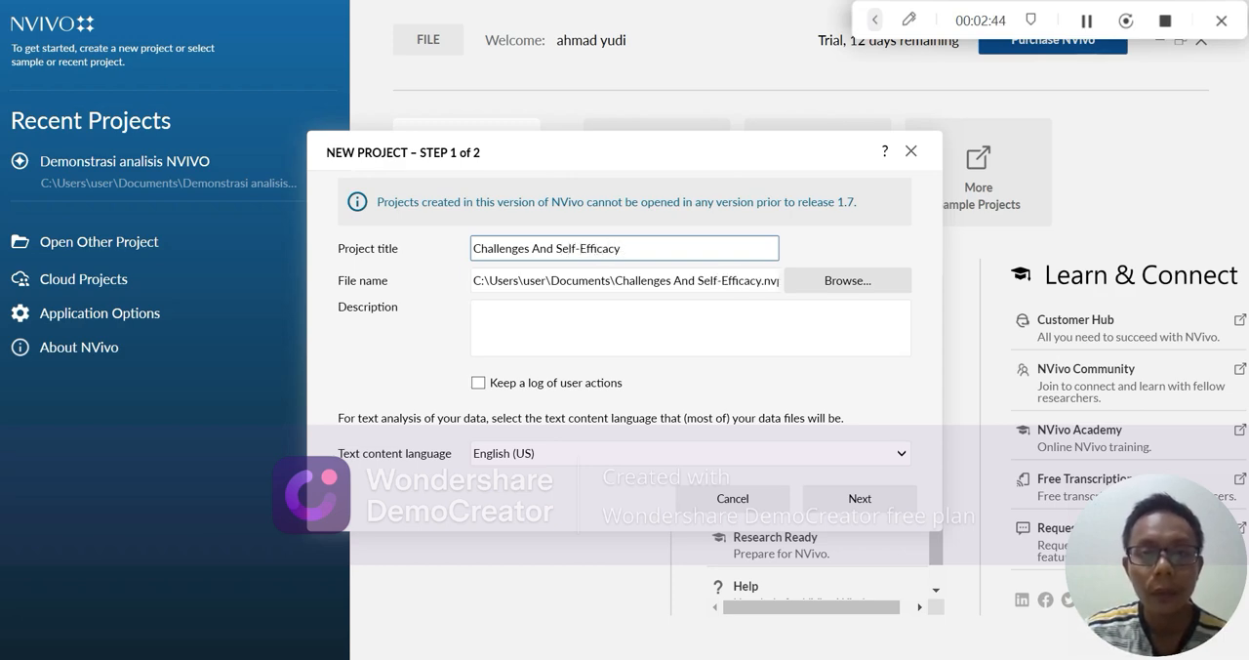
pyautogui.write(' Te')
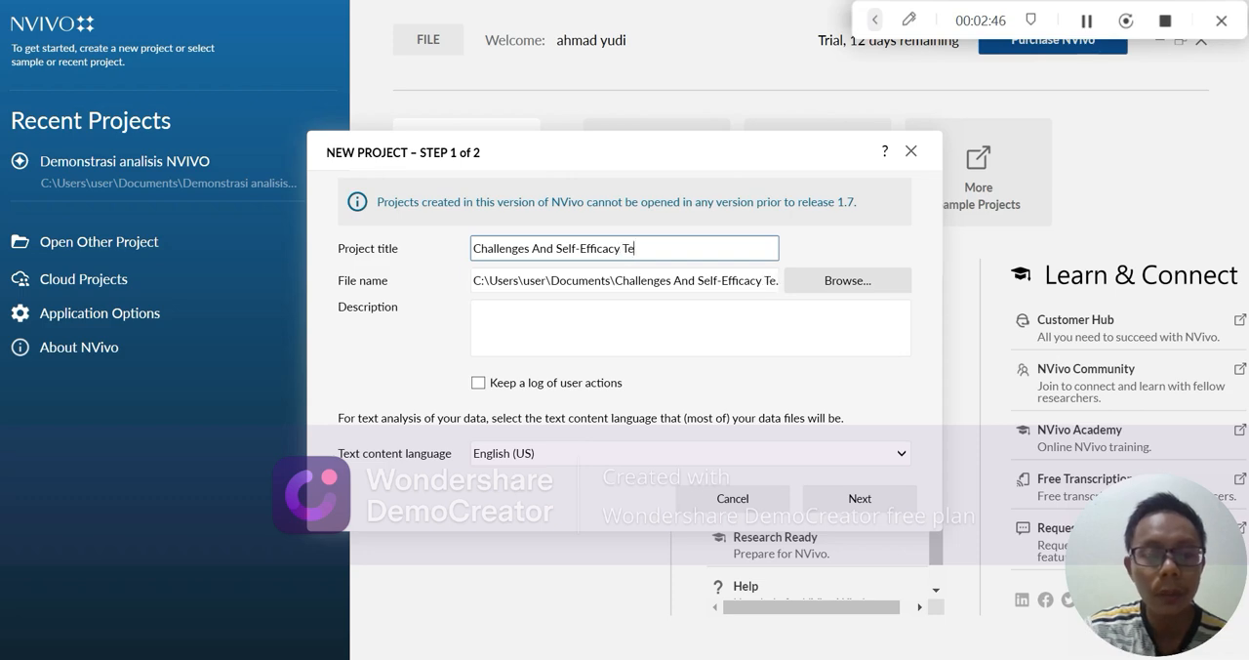
pyautogui.write('achi')
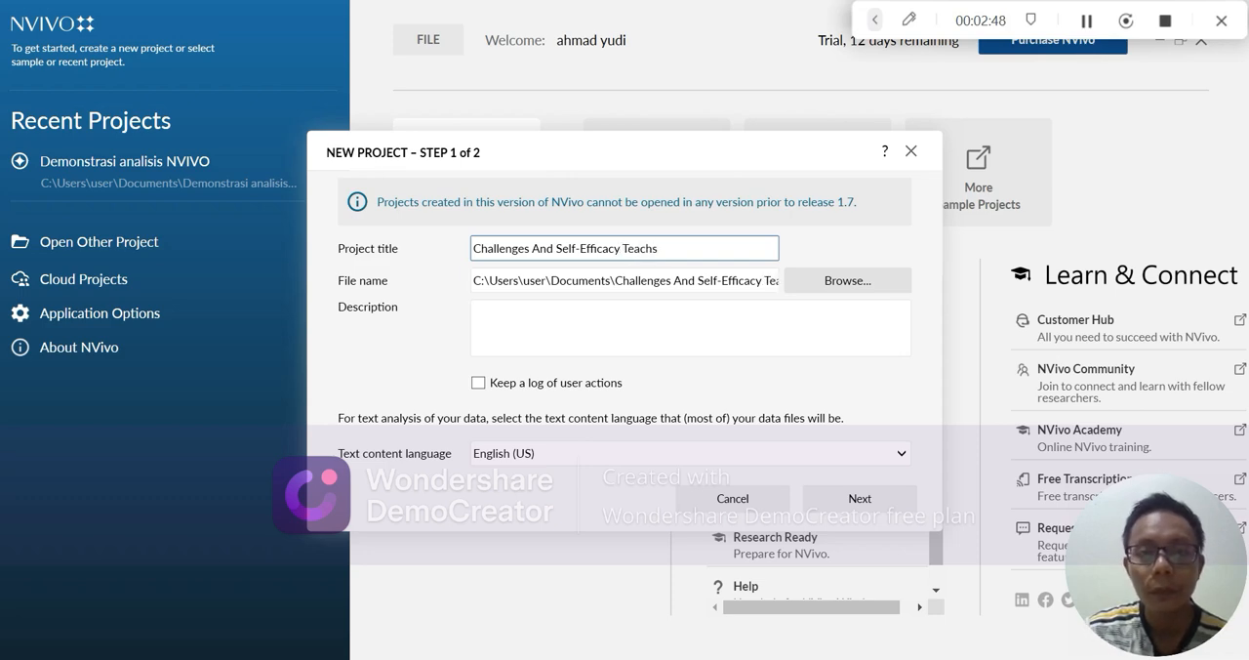
pyautogui.press('BackSpace')
pyautogui.press('BackSpace')
pyautogui.press('BackSpace')
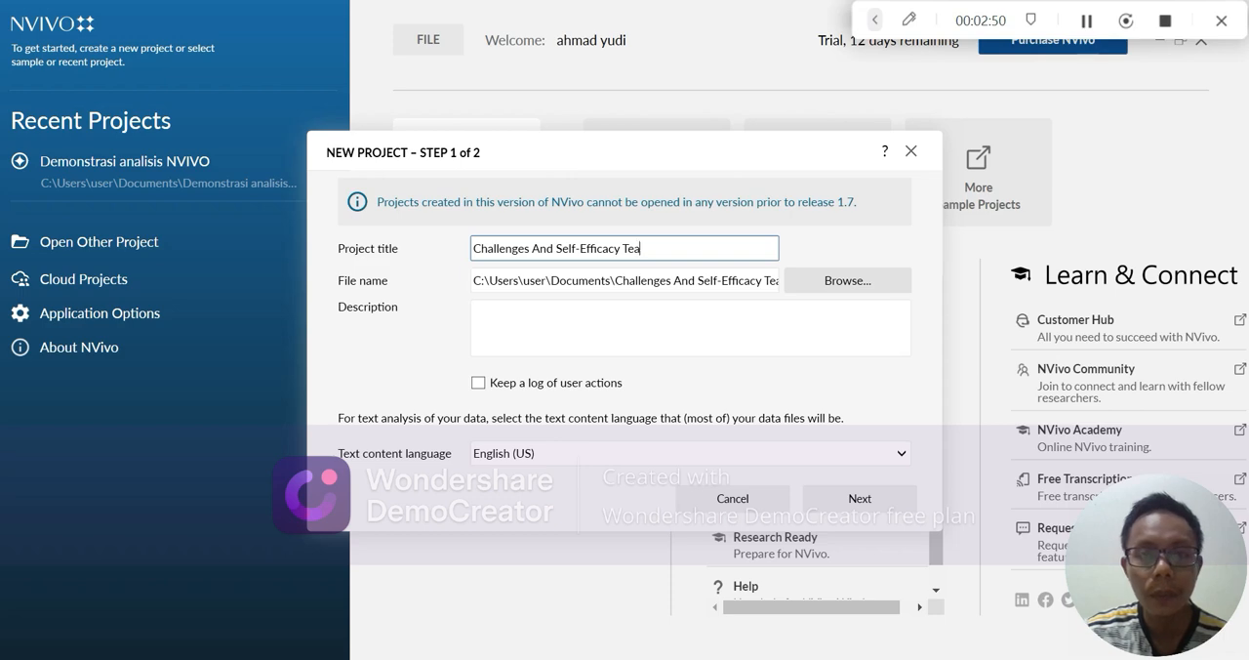
pyautogui.write('ch')
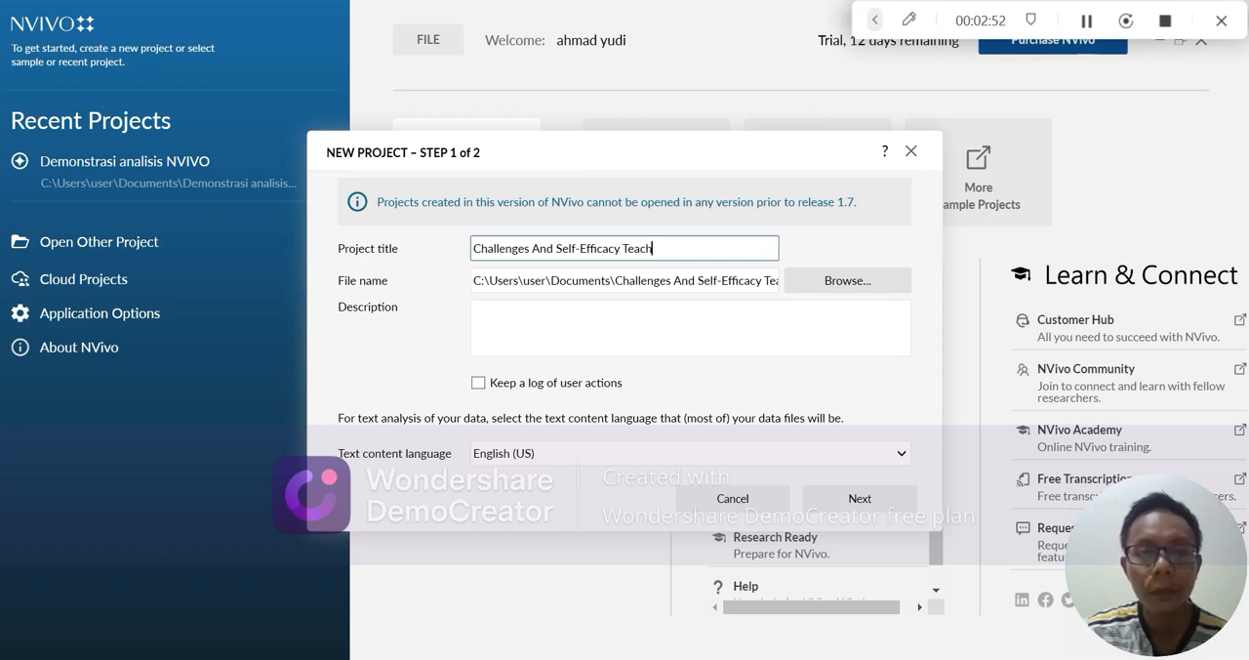
pyautogui.write('ers')
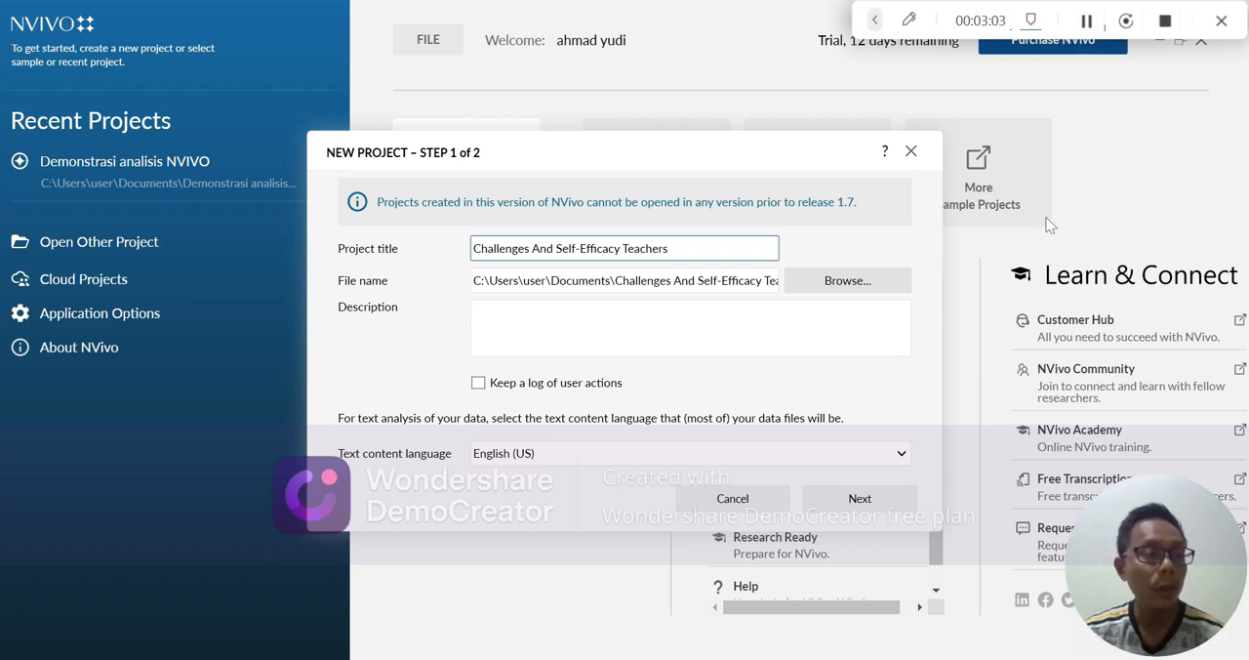
# Step: Set the save reminders to every 30 minutes and create the project
pyautogui.click(882, 506)
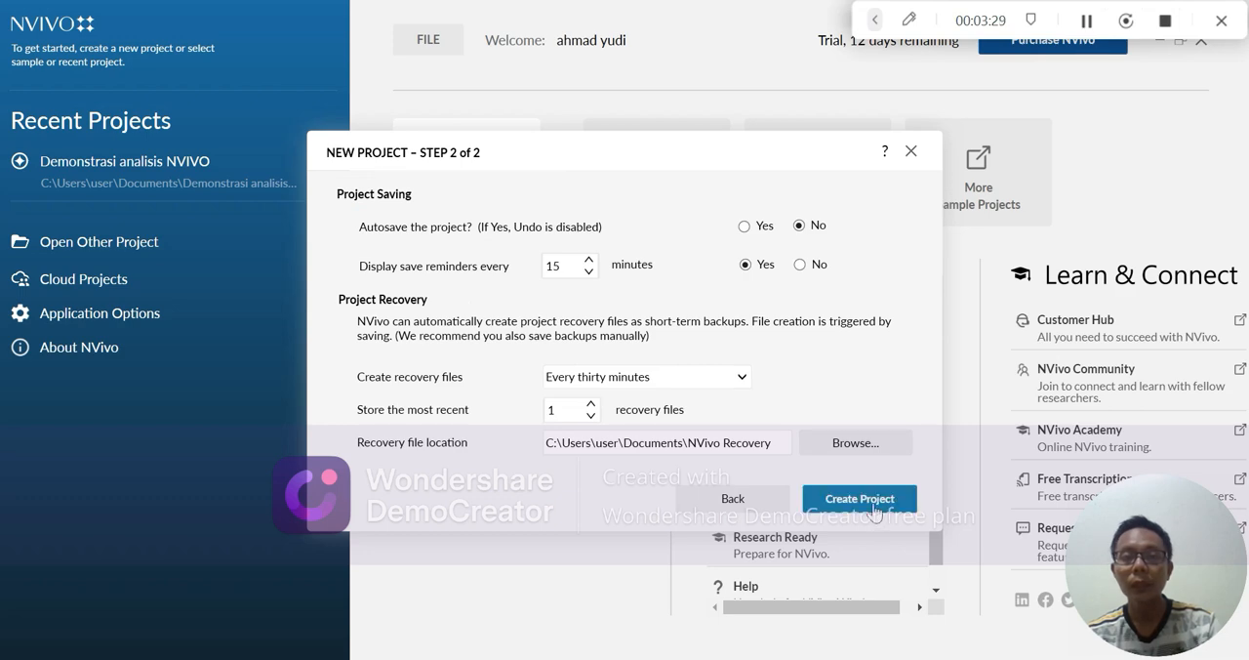
pyautogui.click(588, 260)
pyautogui.click(588, 260)
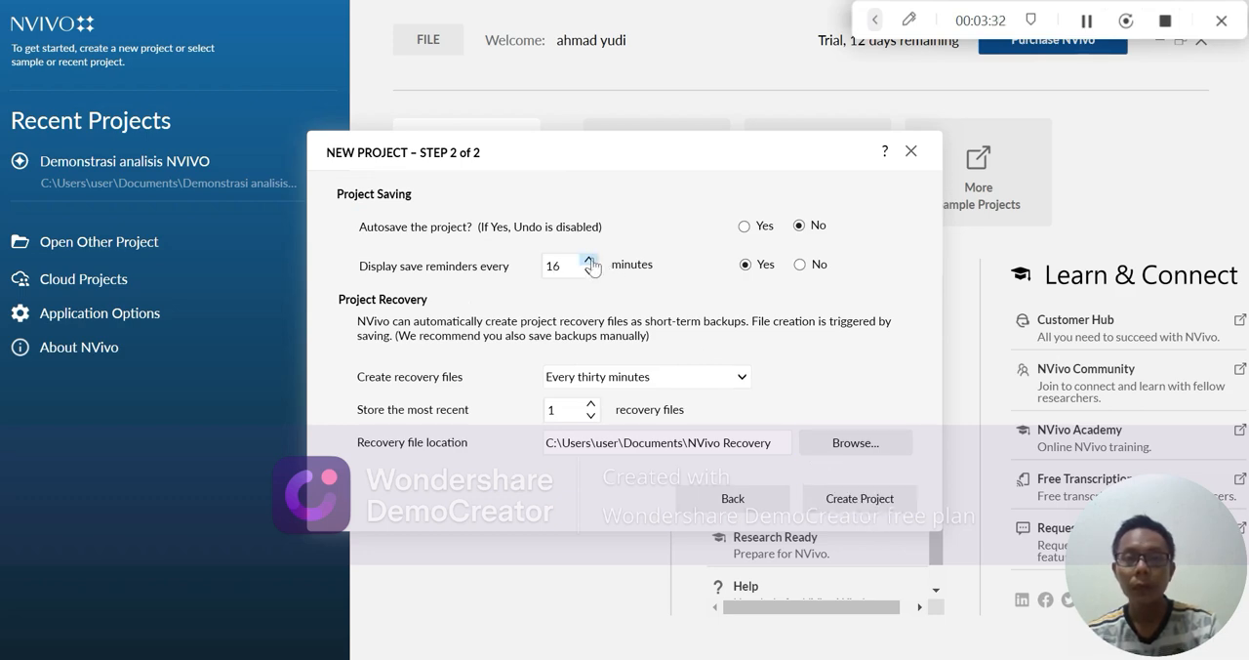
pyautogui.click(588, 260)
pyautogui.click(588, 260)
pyautogui.click(589, 260)
pyautogui.click(588, 261)
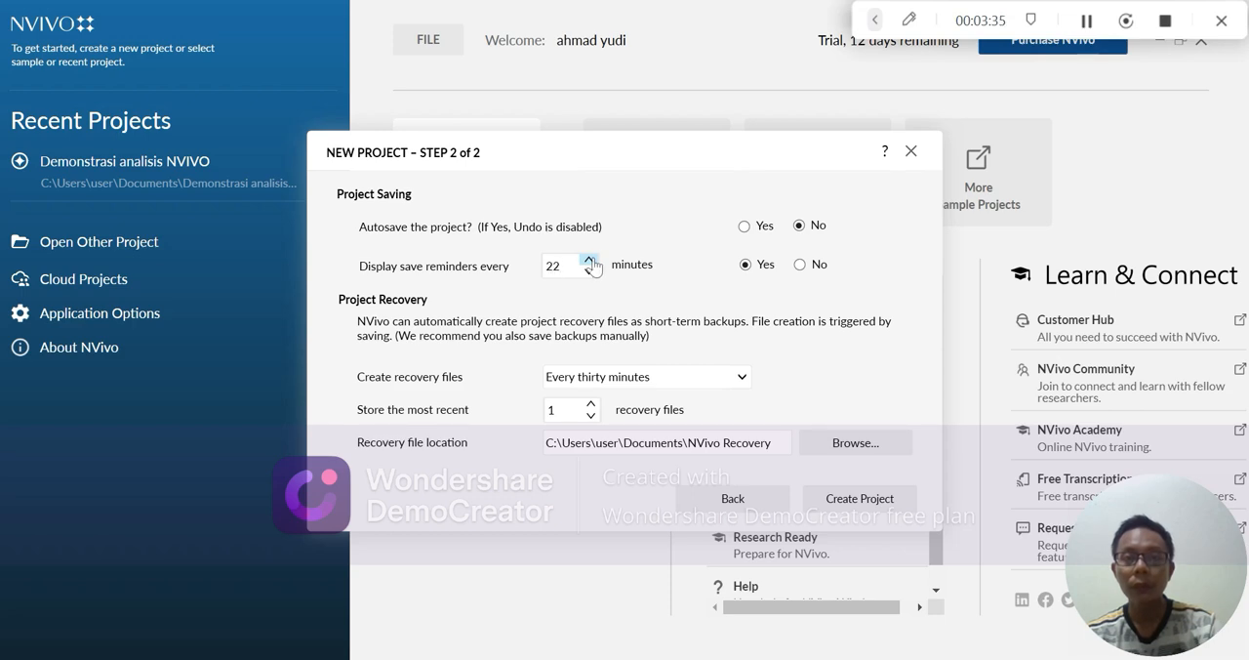
pyautogui.click(588, 261)
pyautogui.click(588, 260)
pyautogui.click(588, 260)
pyautogui.click(588, 261)
pyautogui.click(588, 260)
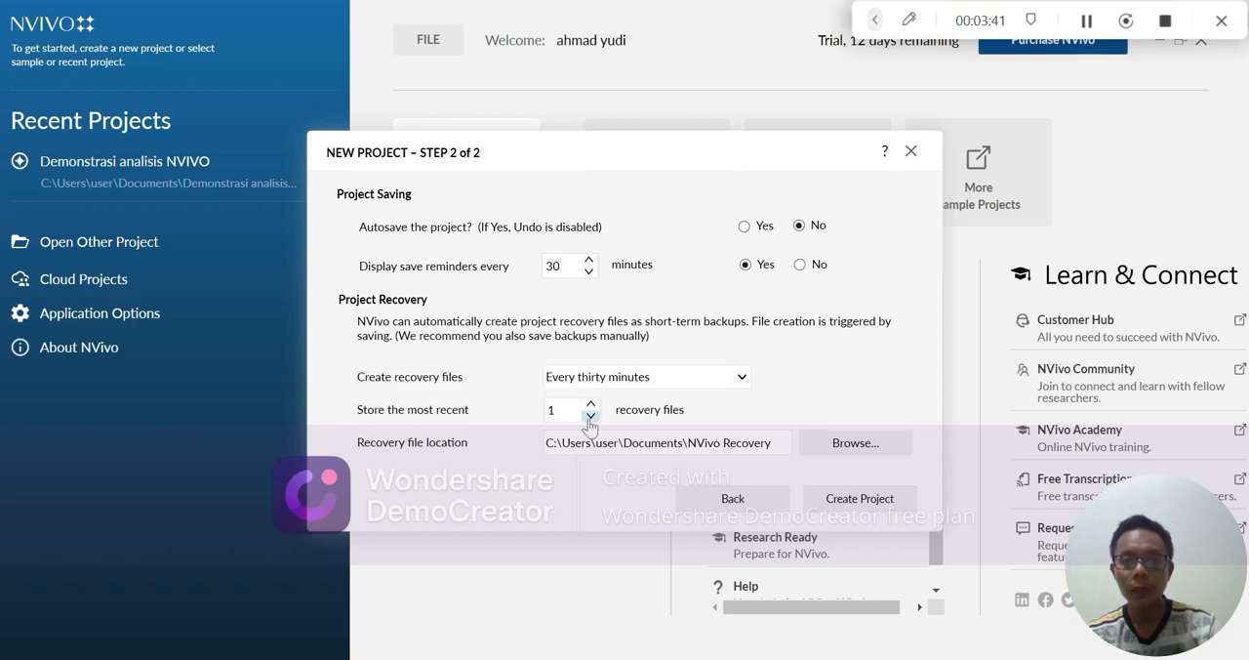
pyautogui.click(866, 503)
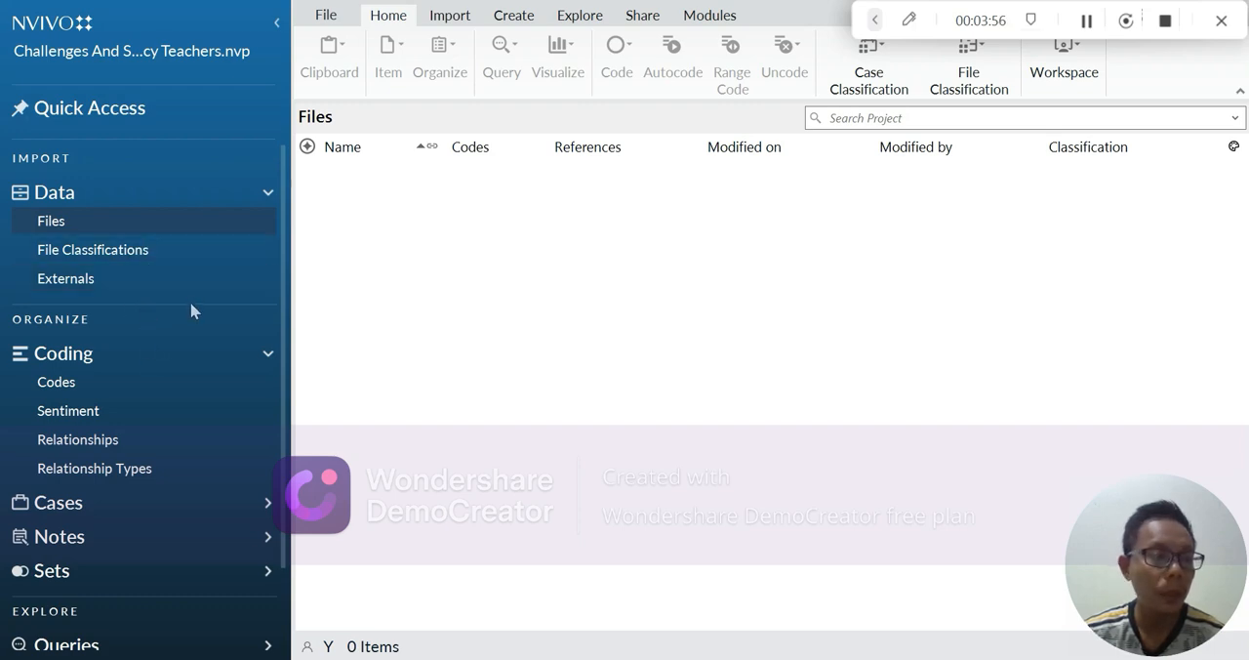
pyautogui.click(207, 222)
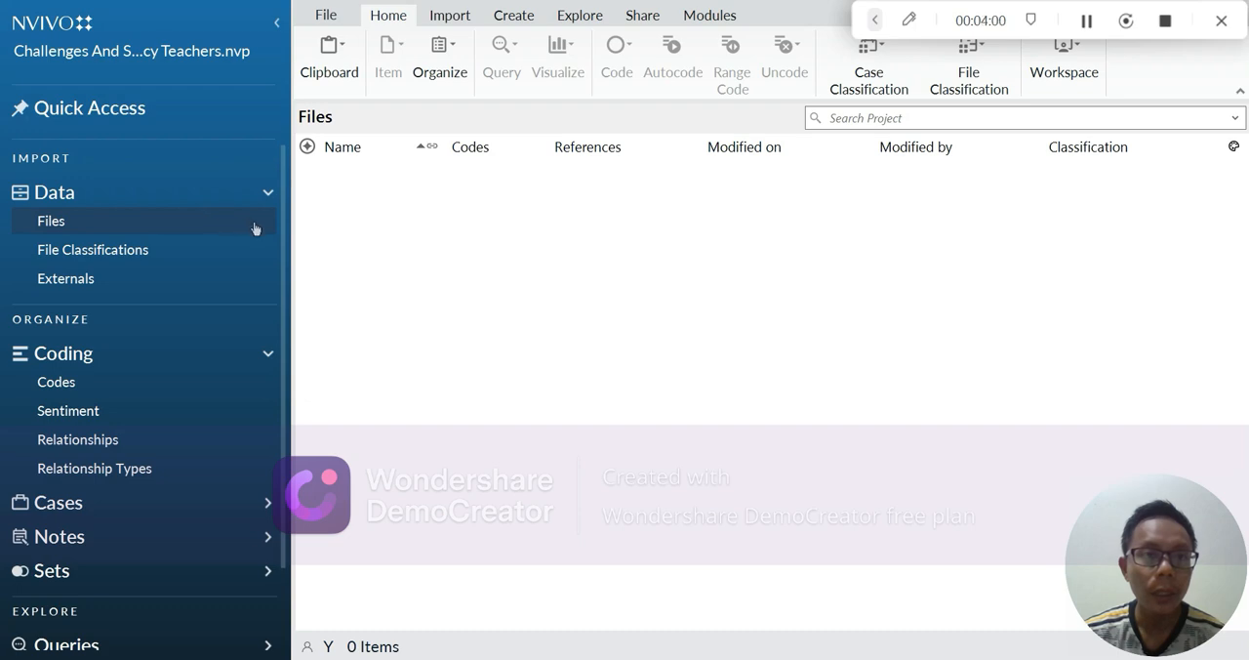
pyautogui.click(269, 194)
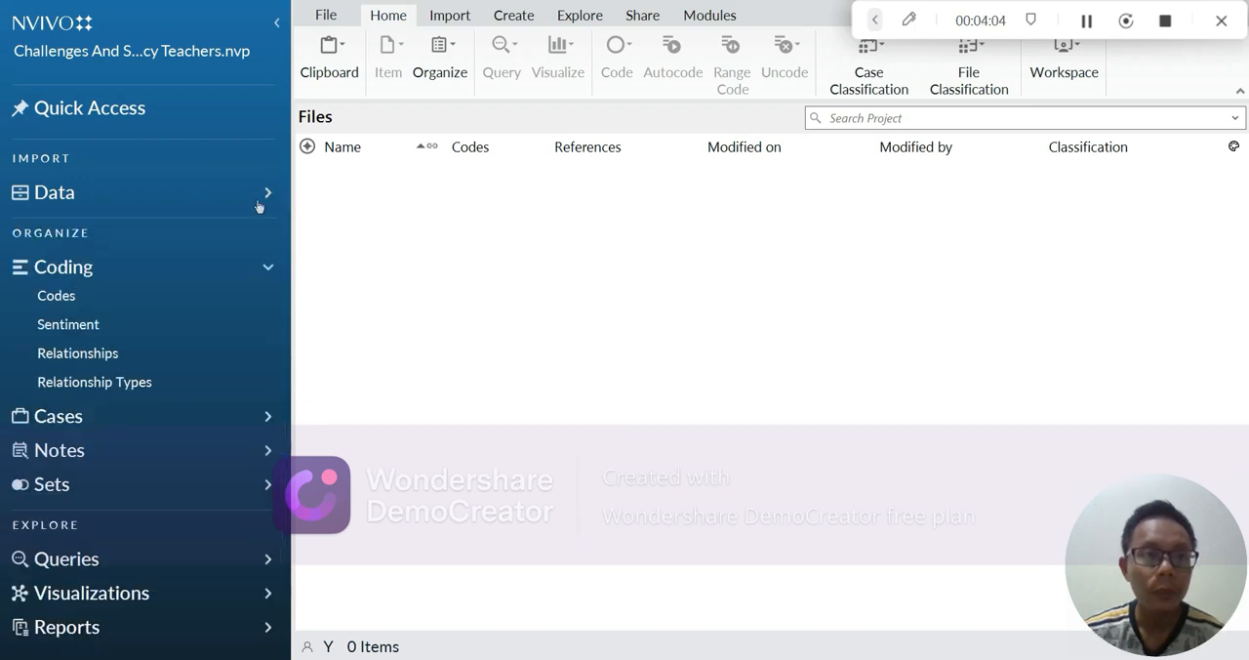
pyautogui.click(245, 203)
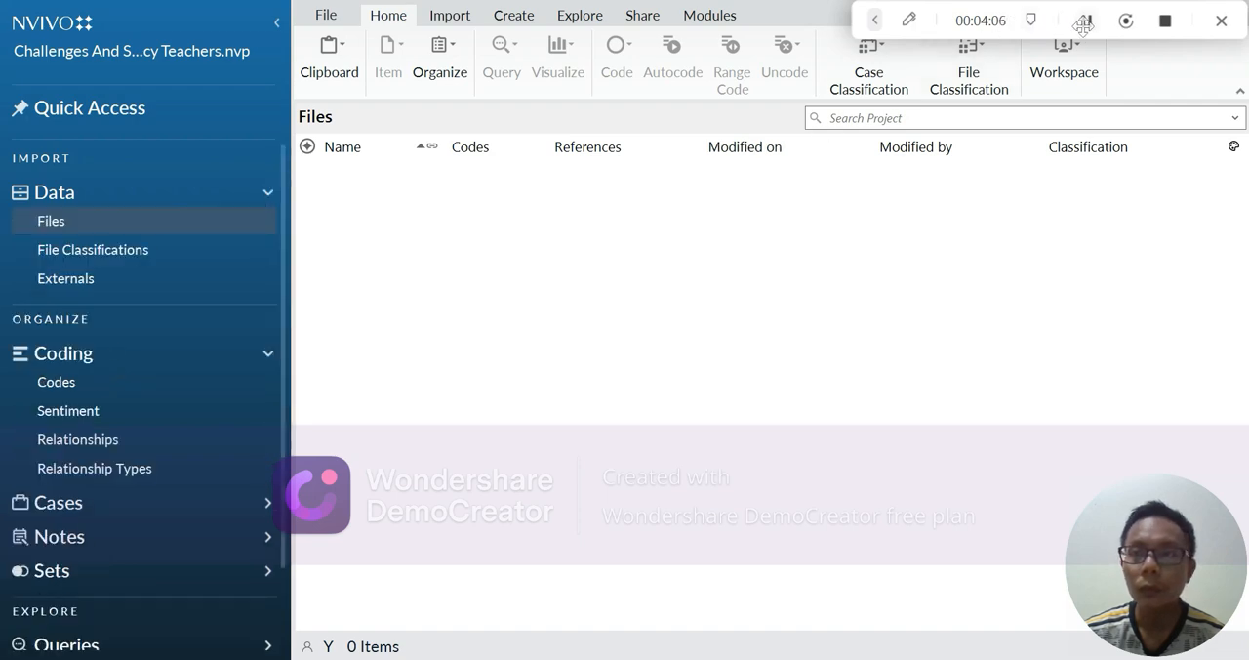
pyautogui.rightClick(227, 222)
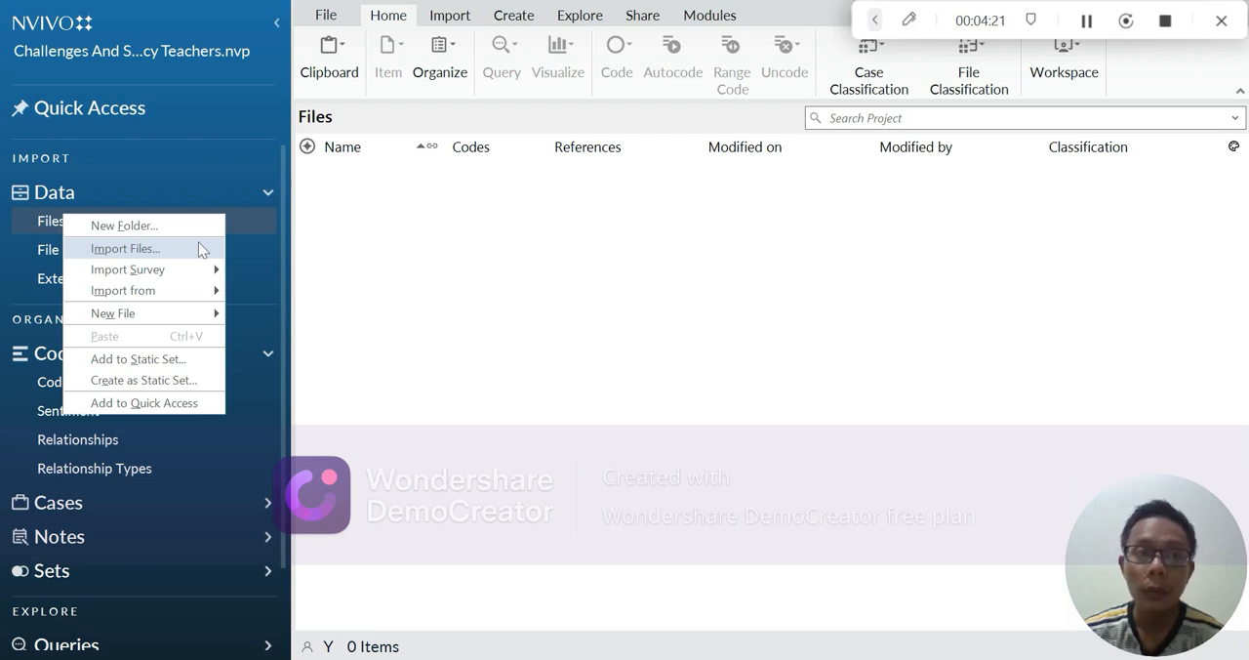
pyautogui.click(478, 227)
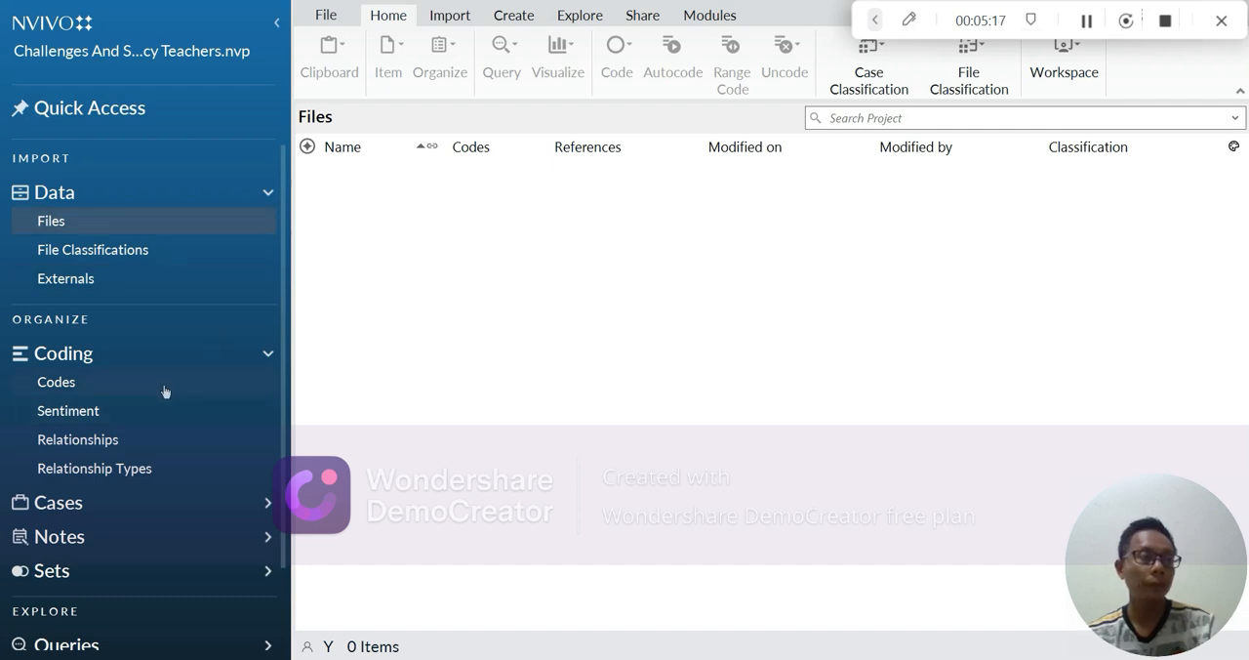
pyautogui.click(192, 350)
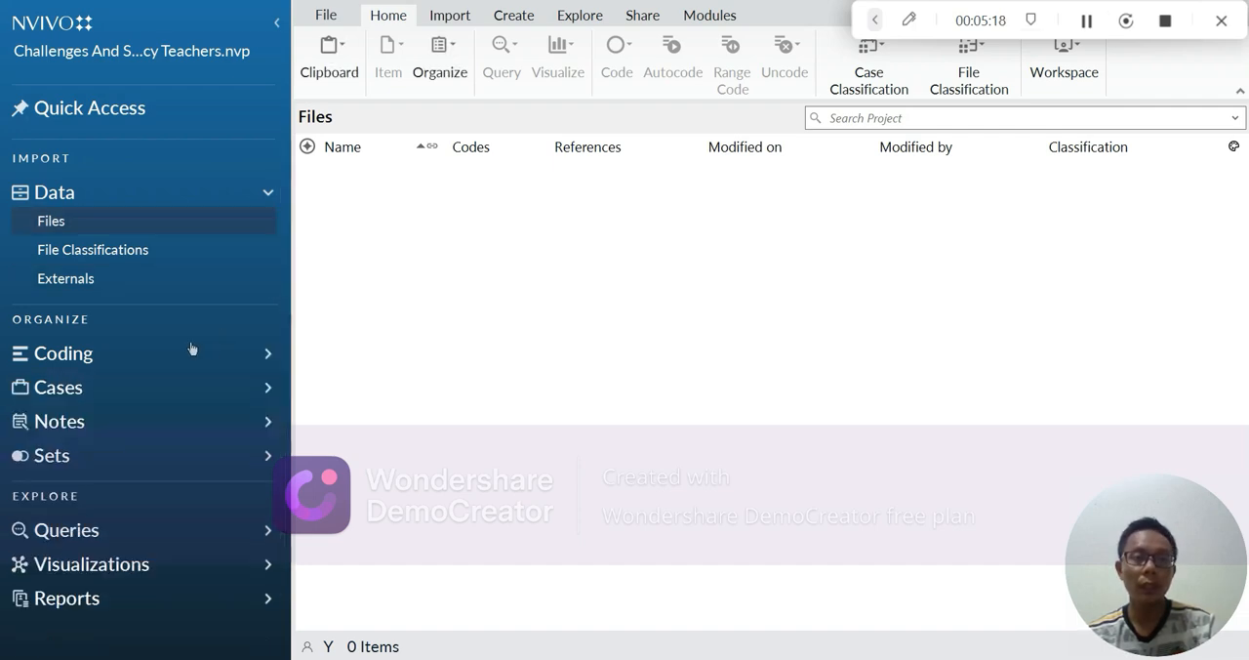
pyautogui.click(193, 357)
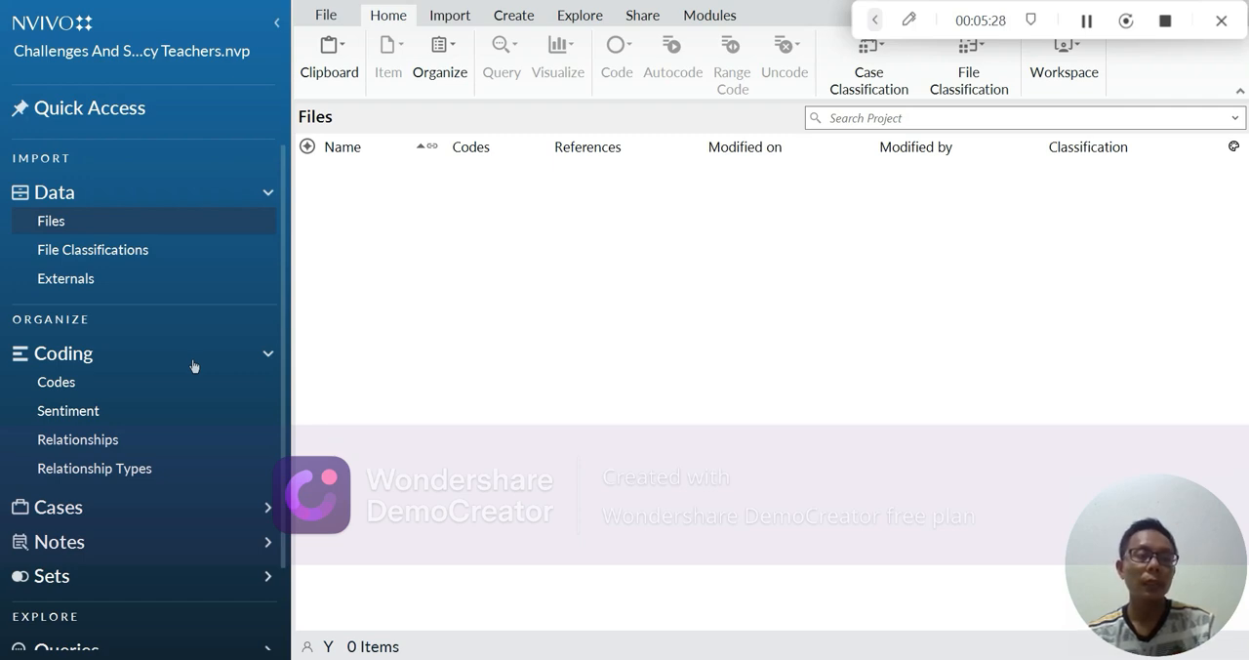
# Step: Open the project's Codes collection and start creating a new code
pyautogui.click(244, 383)
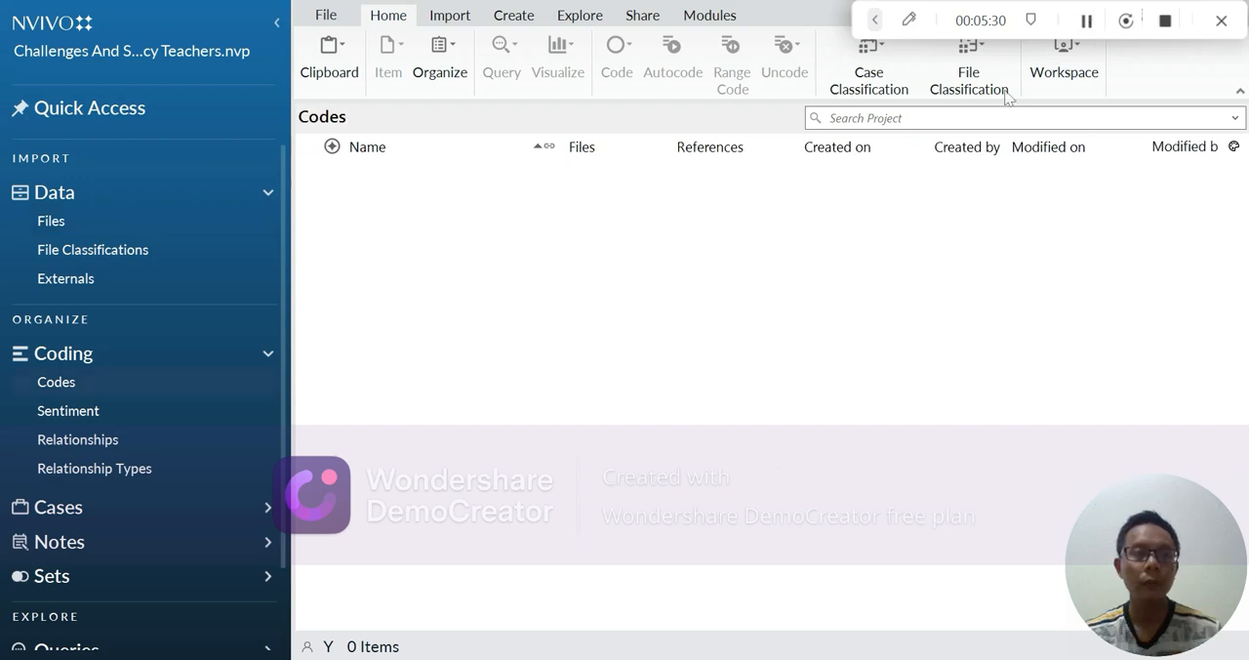
pyautogui.rightClick(203, 377)
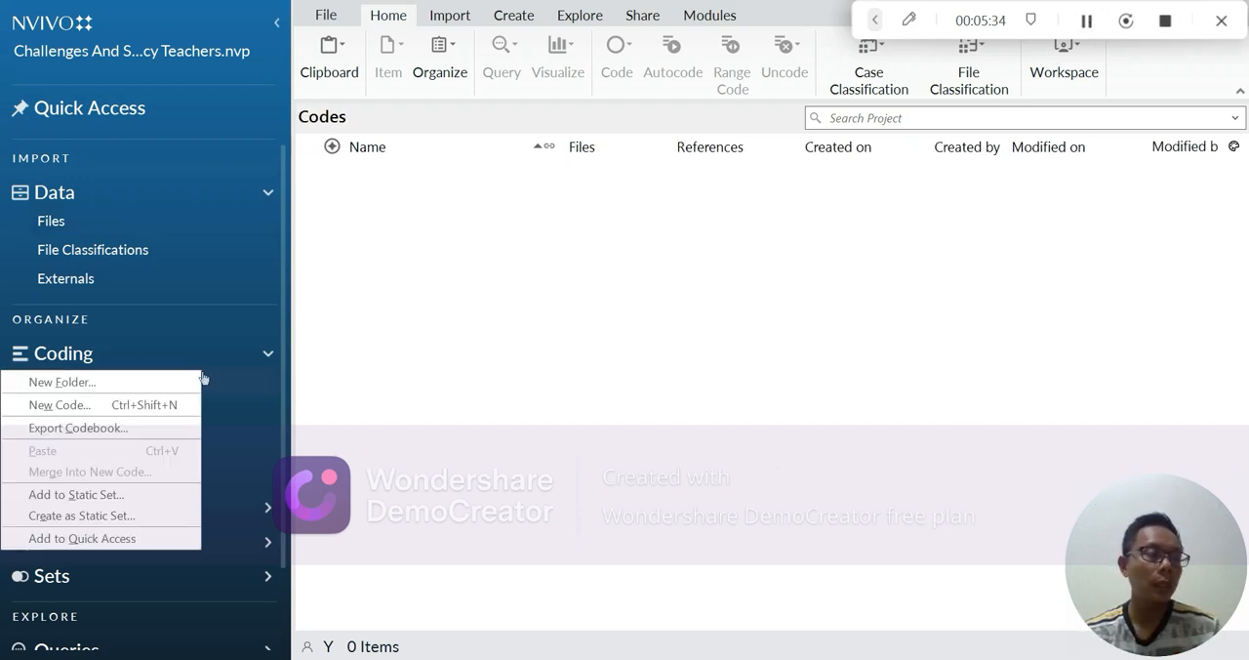
pyautogui.click(162, 406)
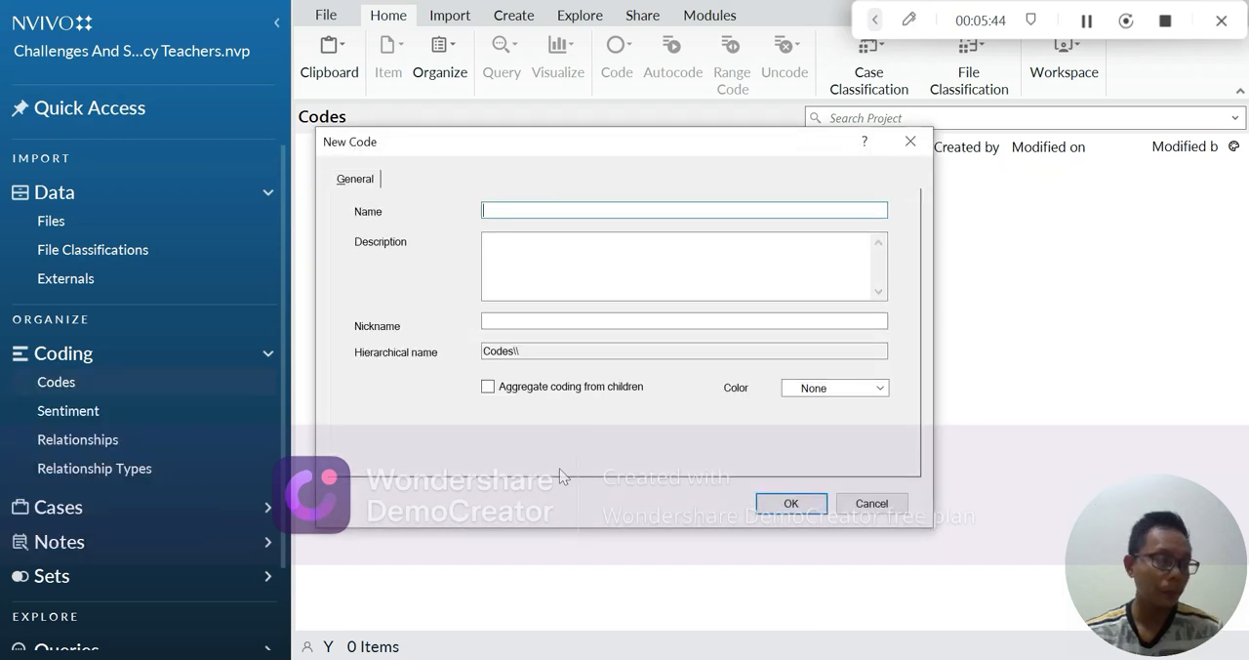
pyautogui.click(1086, 24)
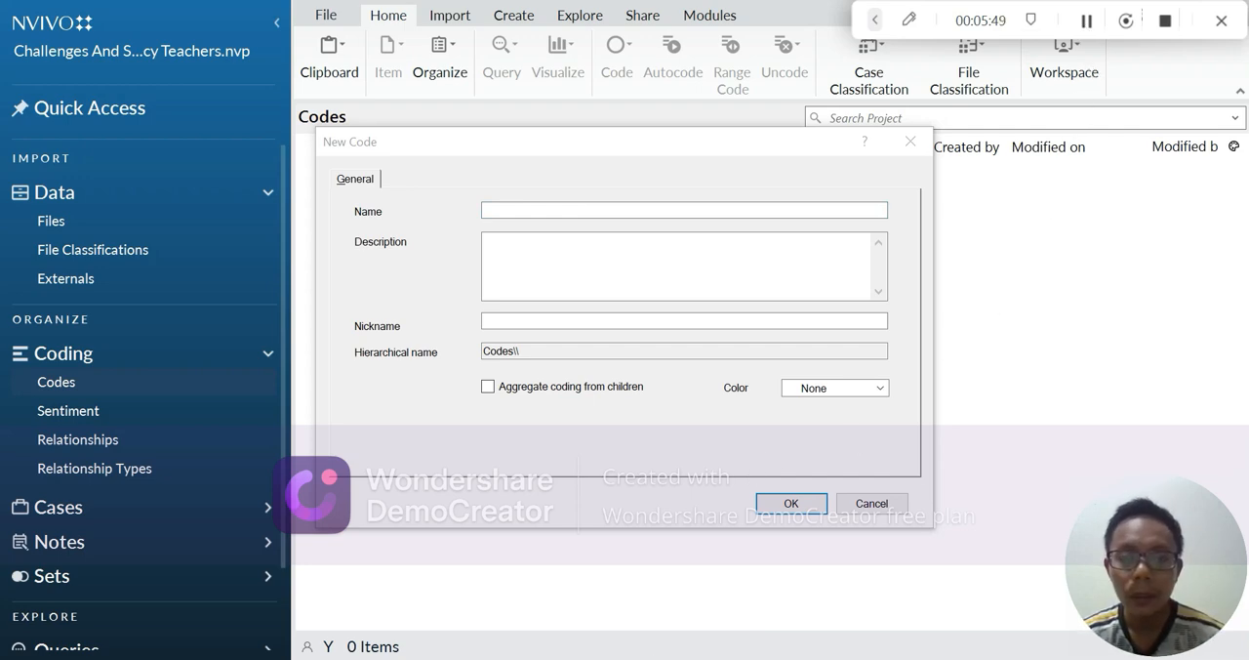
# Step: Switch to the Word research document, review its table of focuses, sub-focuses and questions, and return to the new code form in NVivo
pyautogui.click(637, 658)
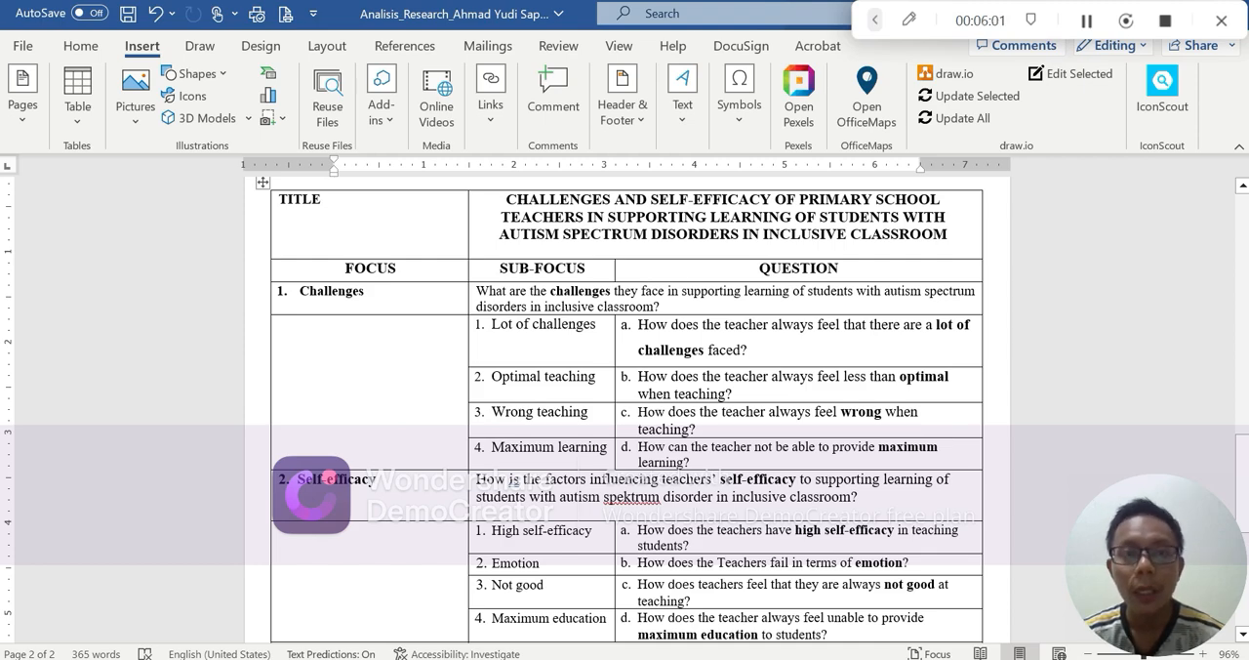
pyautogui.scroll(-1, 377, 306)
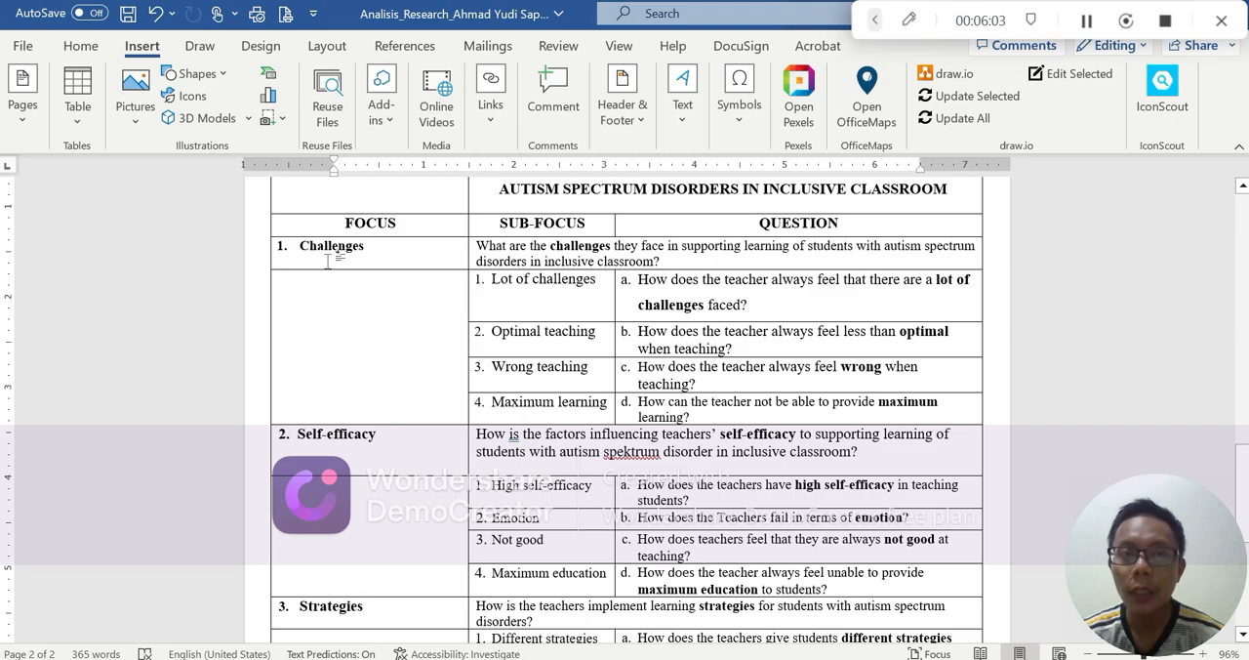
pyautogui.scroll(-2, 377, 410)
pyautogui.scroll(-4, 377, 409)
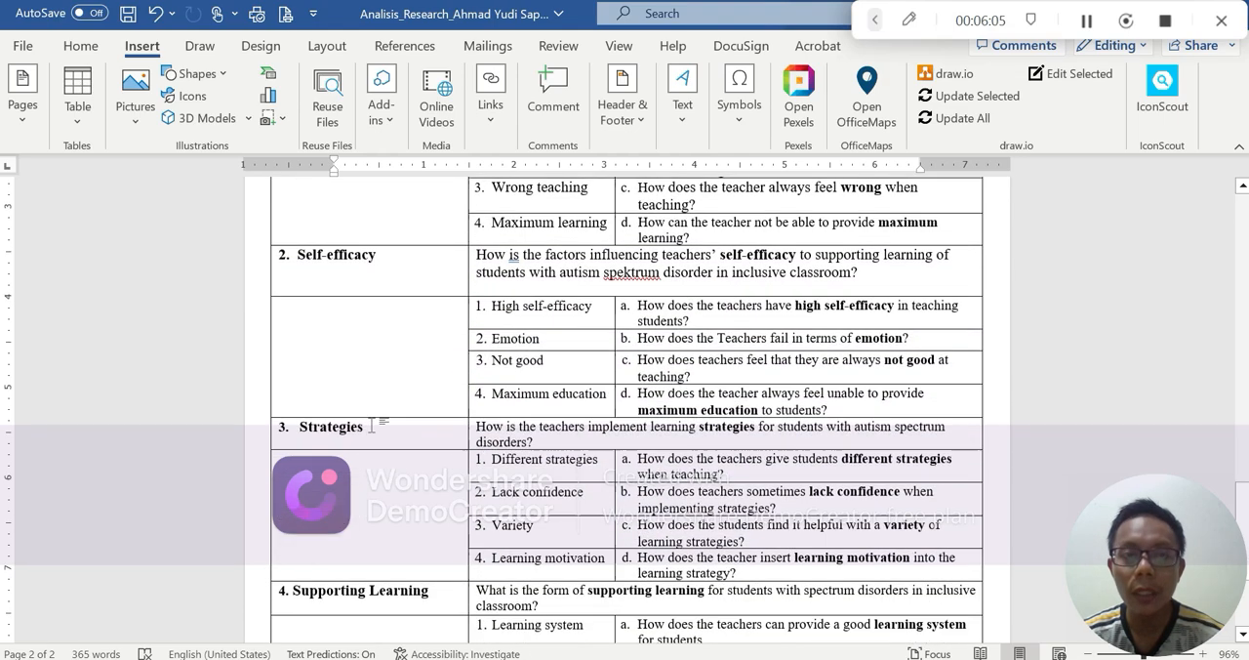
pyautogui.scroll(7, 627, 410)
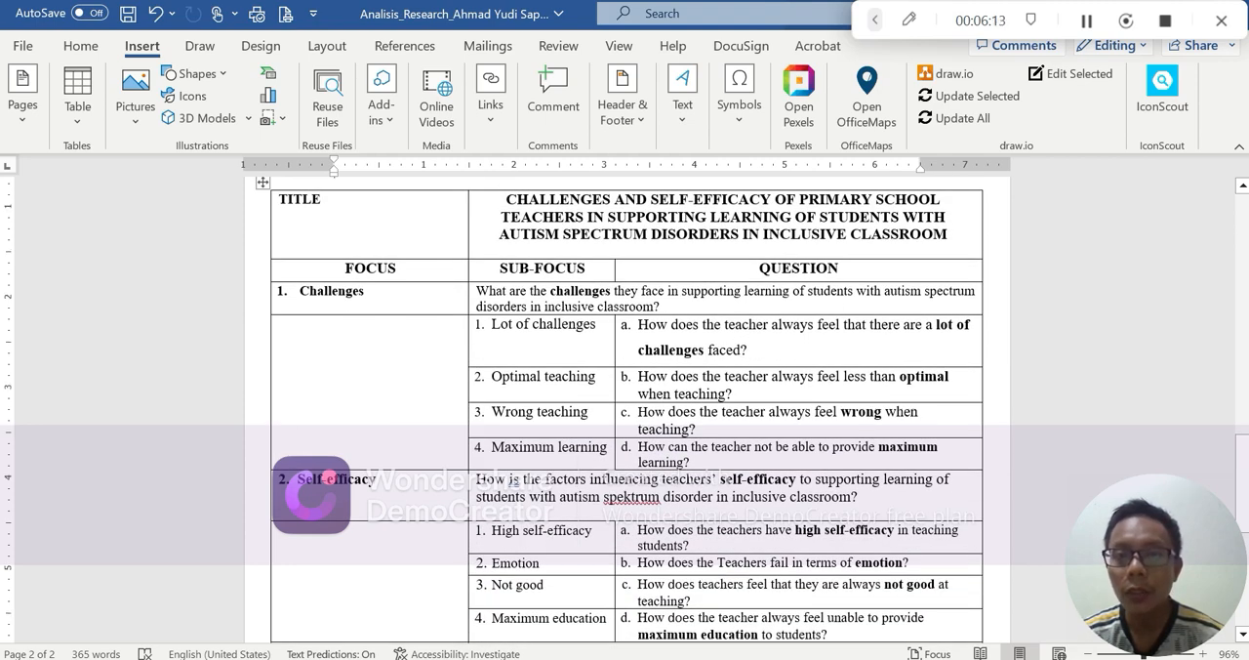
pyautogui.scroll(-4, 359, 345)
pyautogui.scroll(4, 359, 345)
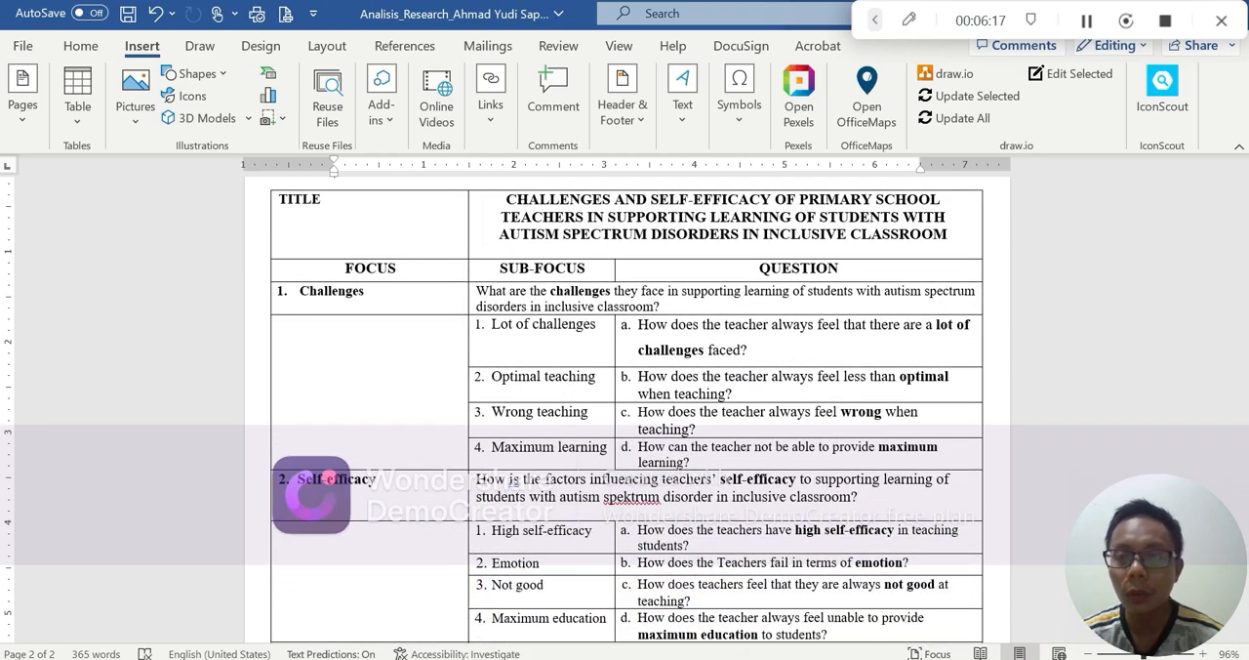
pyautogui.click(777, 657)
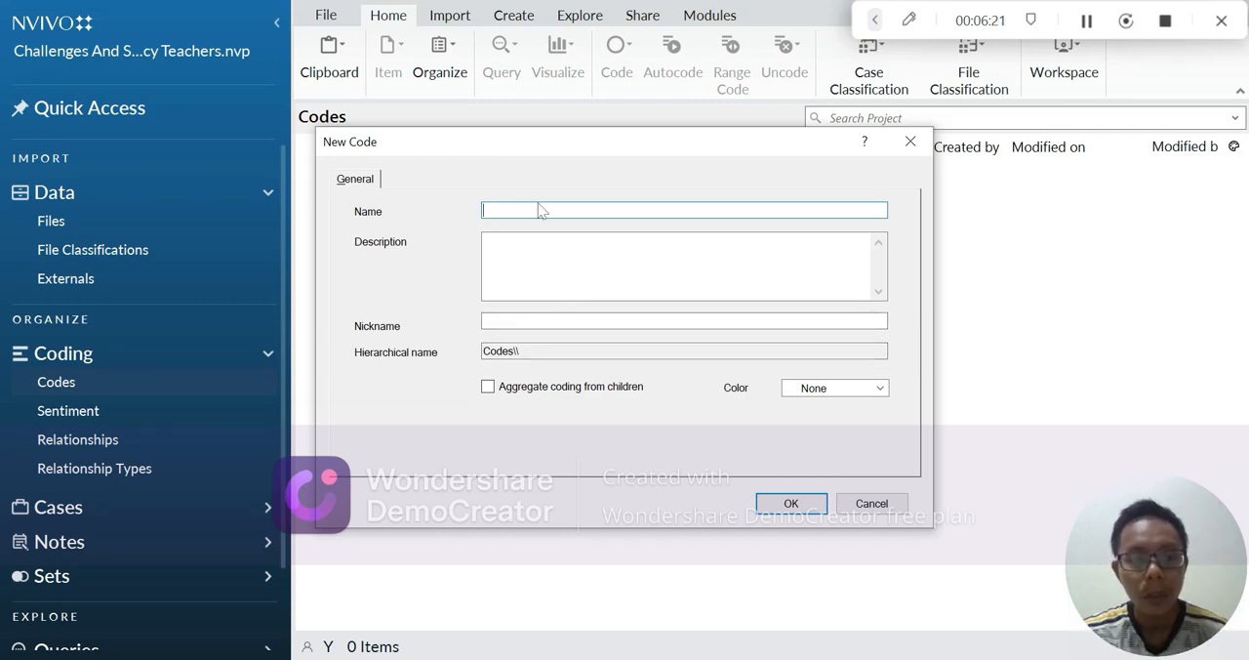
# Step: Name the new code "A. Challenges", keep its color at None and create it
pyautogui.write('A')
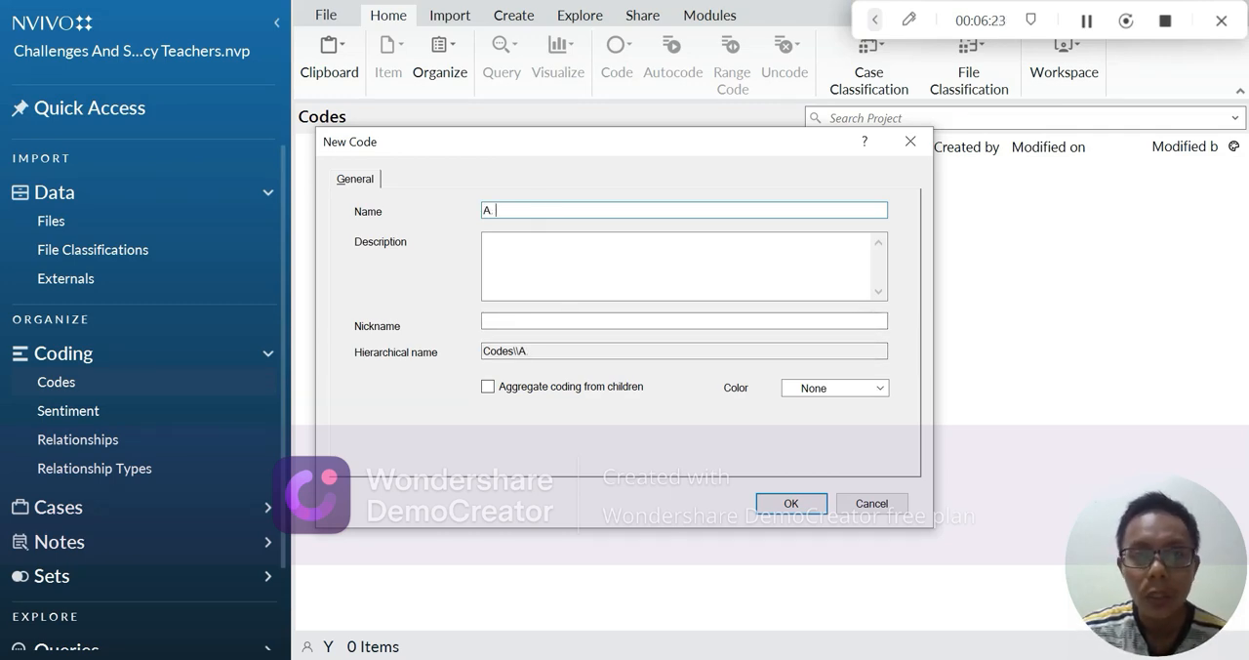
pyautogui.write('. Cha')
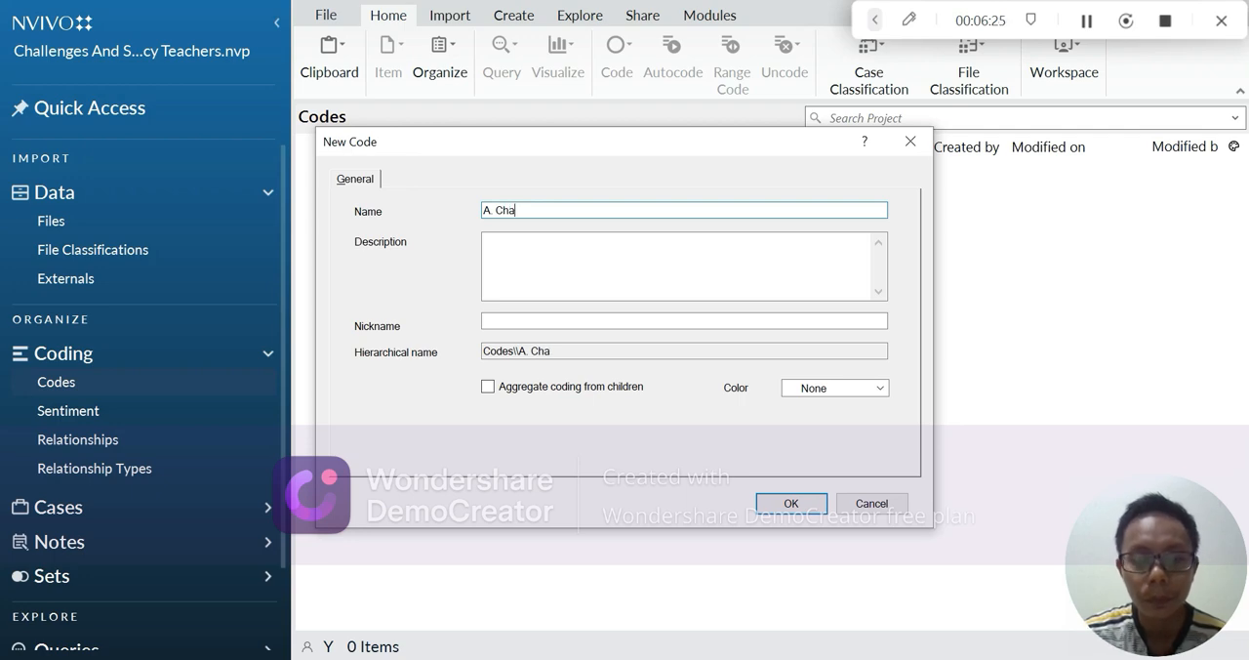
pyautogui.write('llenges')
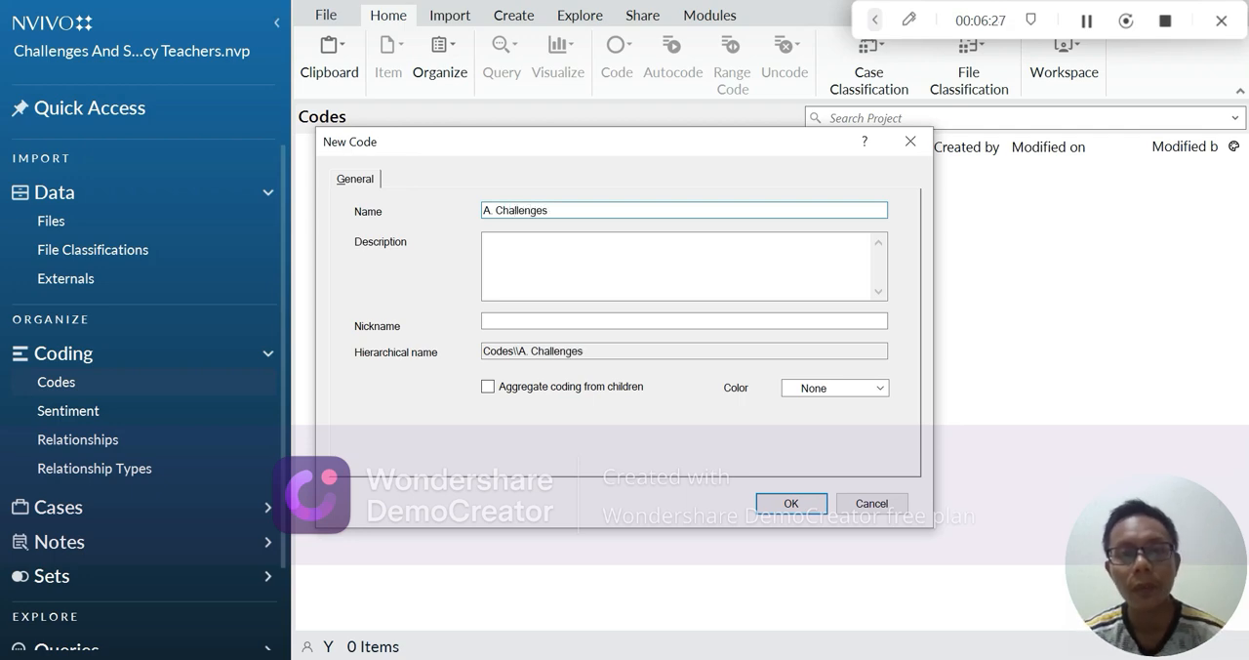
pyautogui.click(839, 396)
pyautogui.click(843, 406)
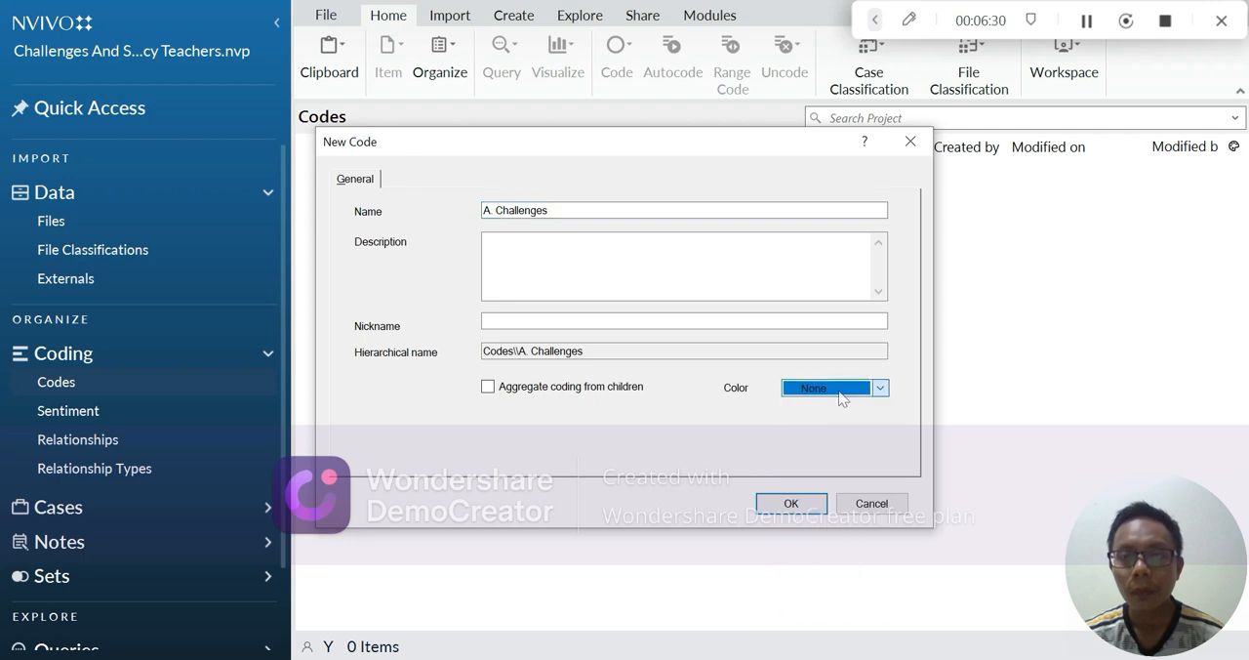
pyautogui.click(818, 505)
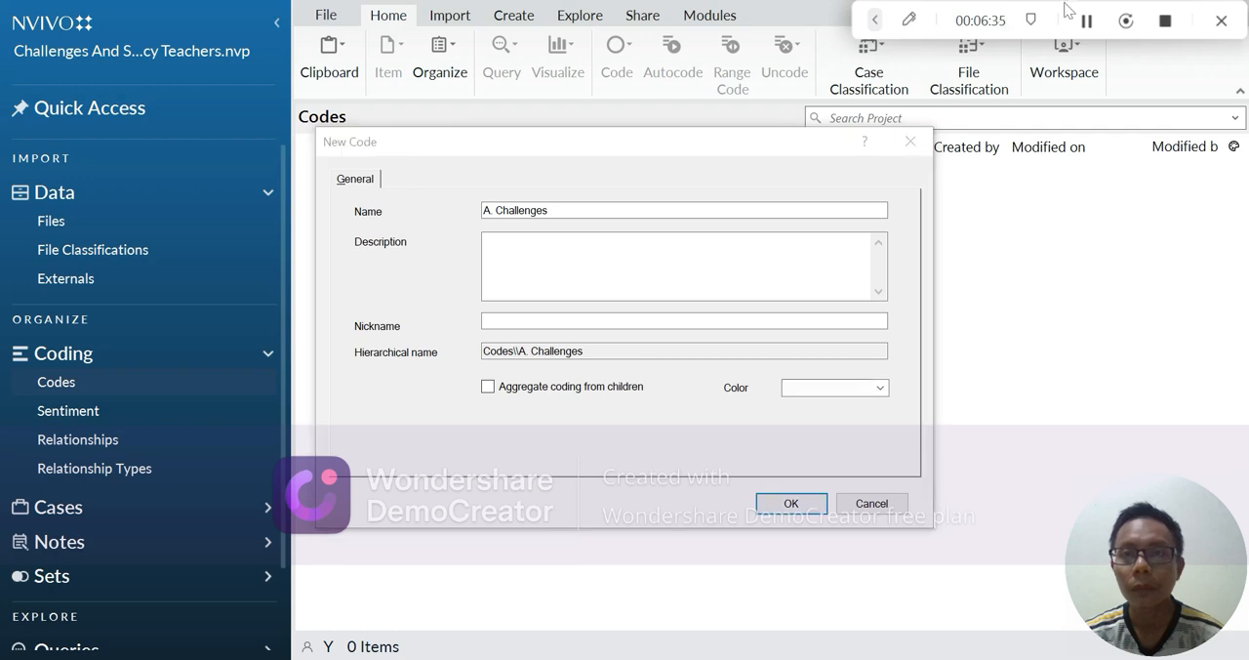
pyautogui.click(801, 503)
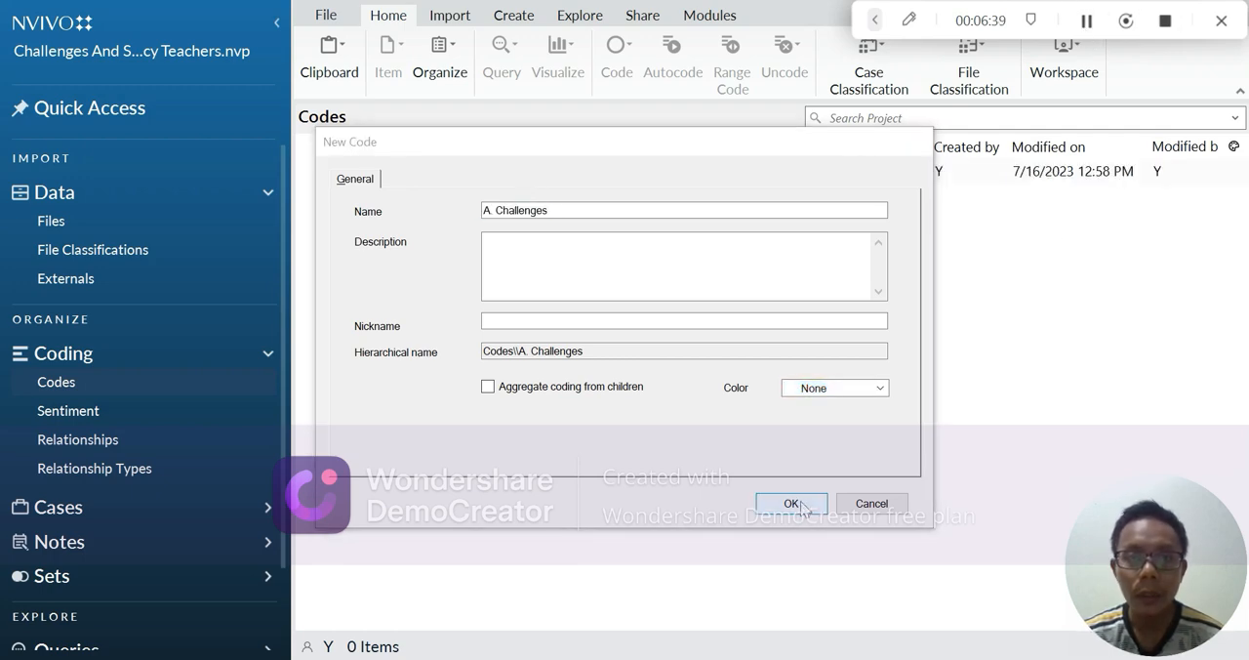
# Step: Add a second top-level code named "B. Self-Efficacy" to the Codes collection
pyautogui.rightClick(96, 384)
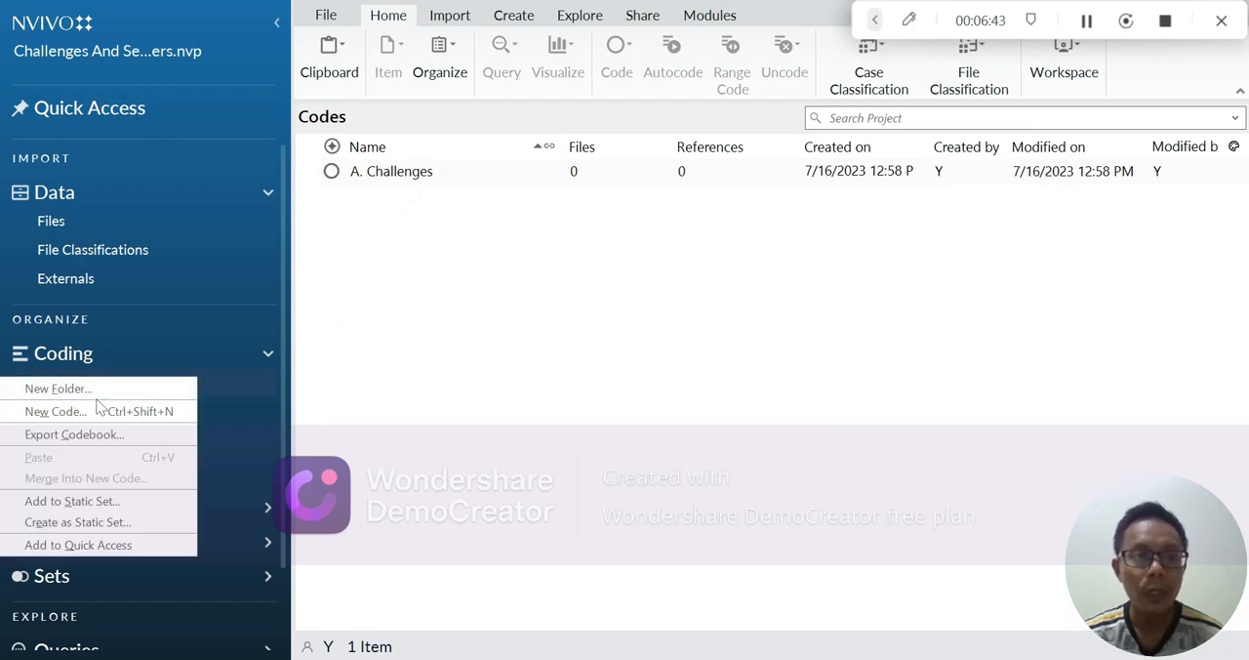
pyautogui.click(101, 412)
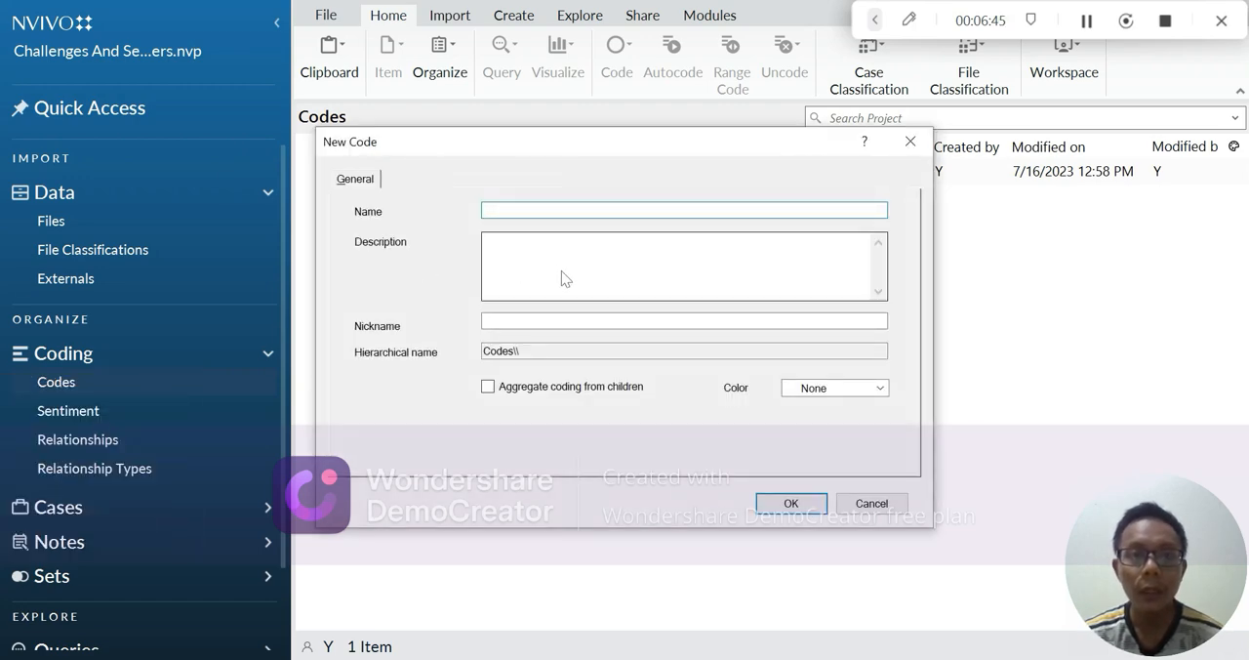
pyautogui.write('B')
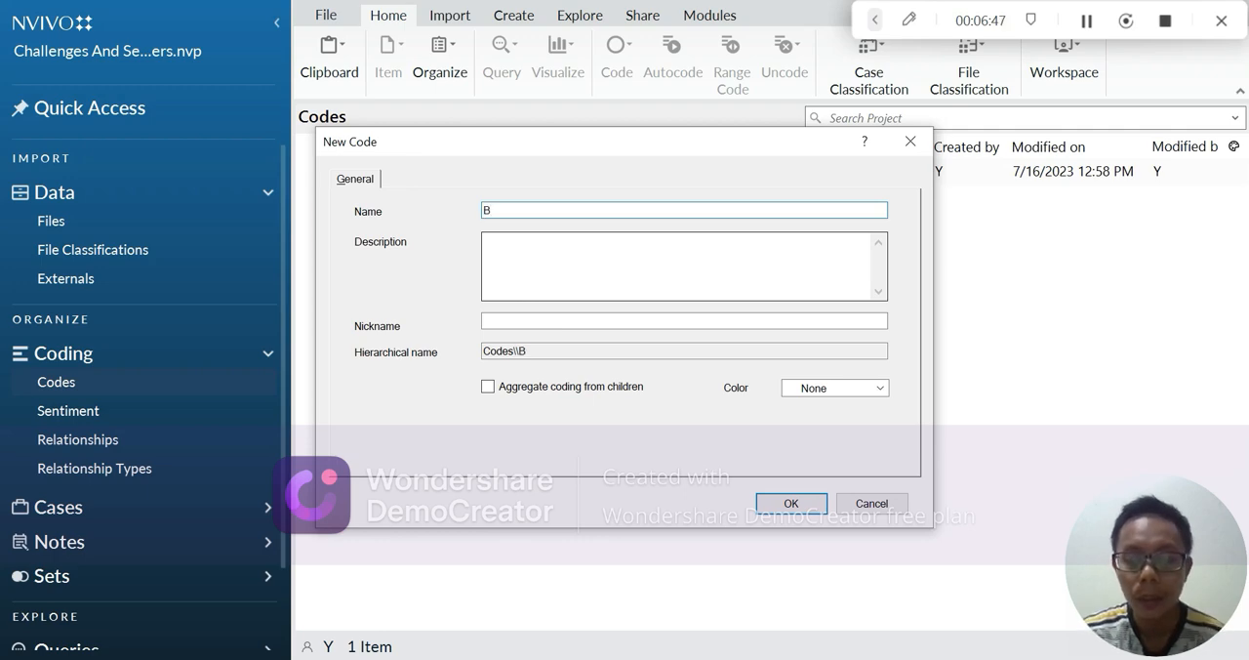
pyautogui.write('. Self-Efficacy')
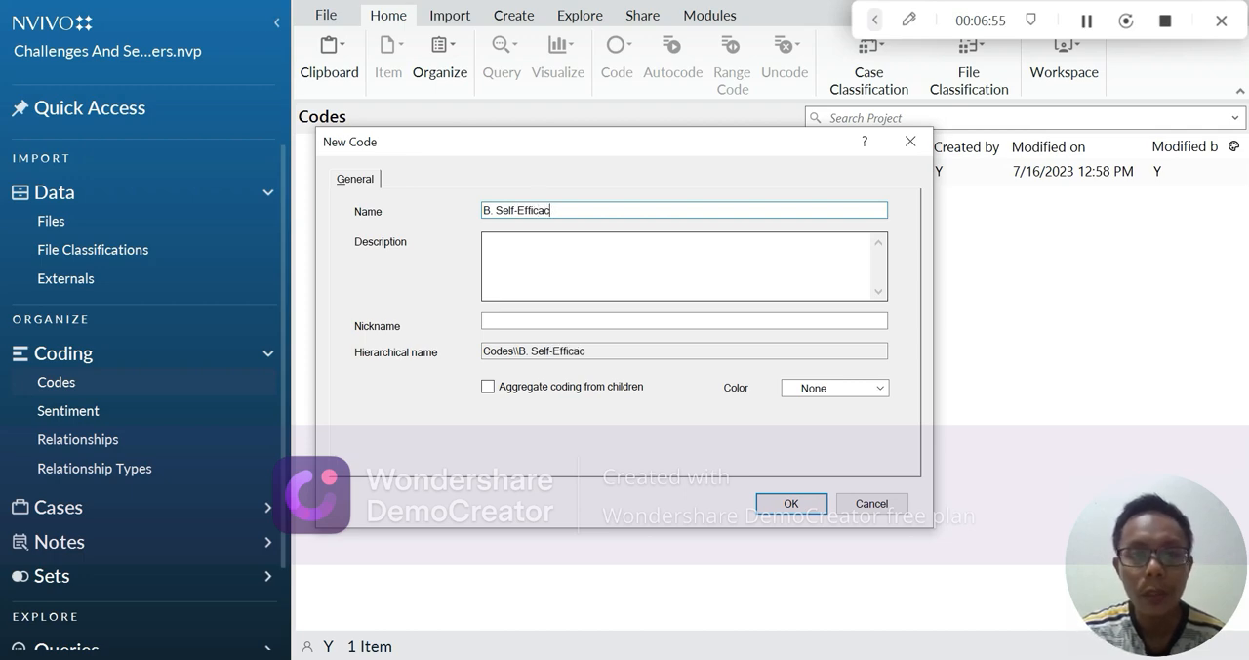
pyautogui.click(792, 504)
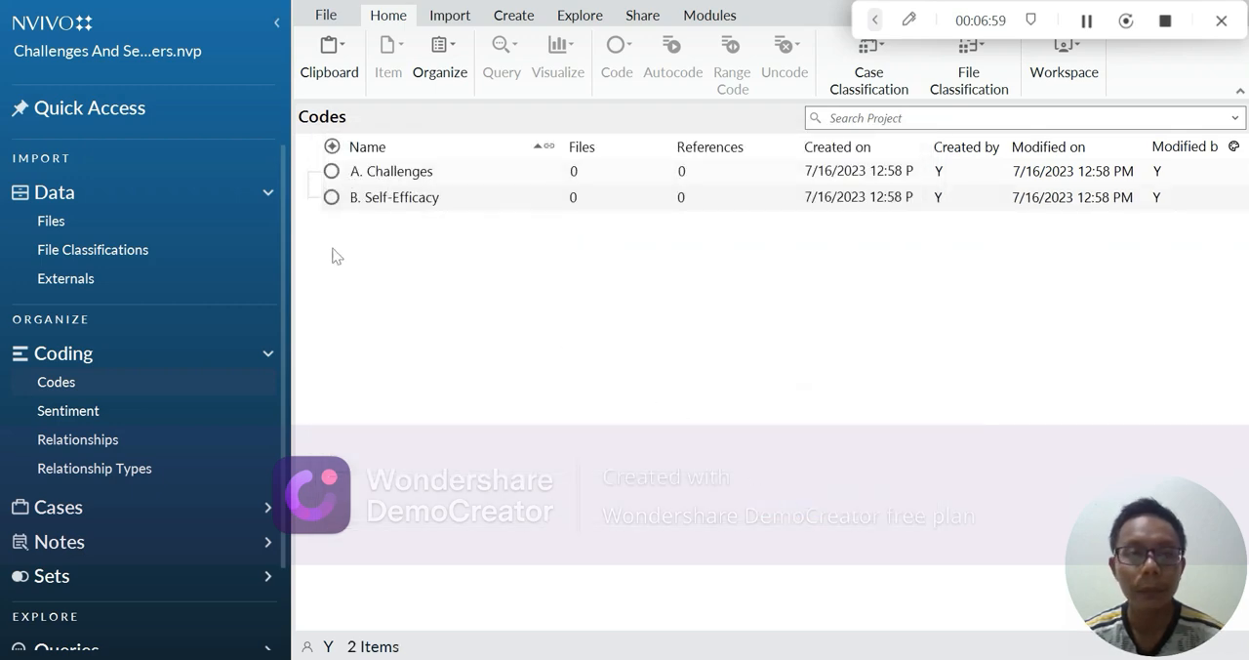
# Step: Start creating another top-level code in the Codes collection
pyautogui.rightClick(127, 393)
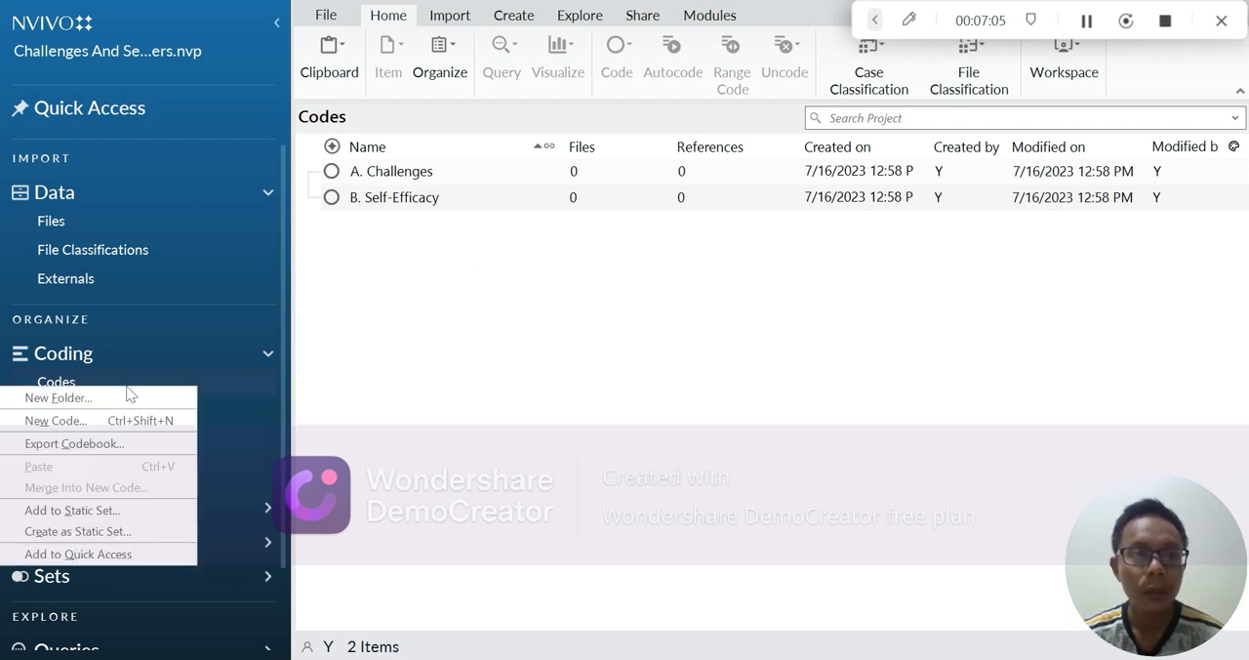
pyautogui.click(125, 419)
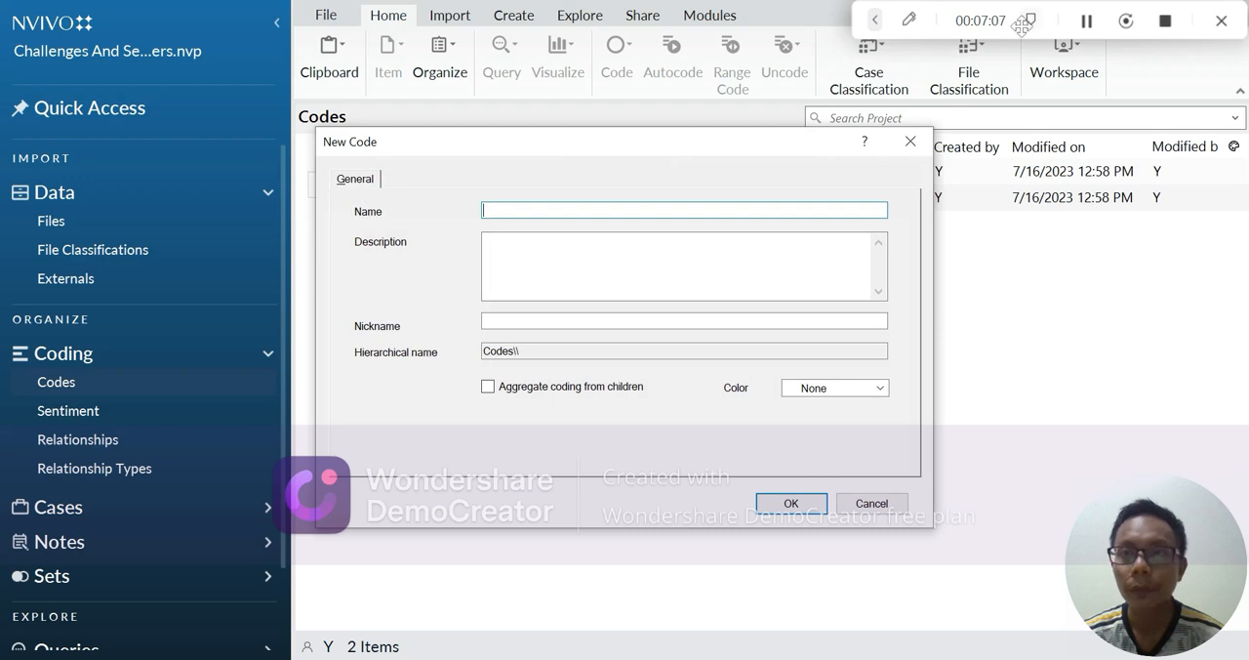
pyautogui.click(1085, 22)
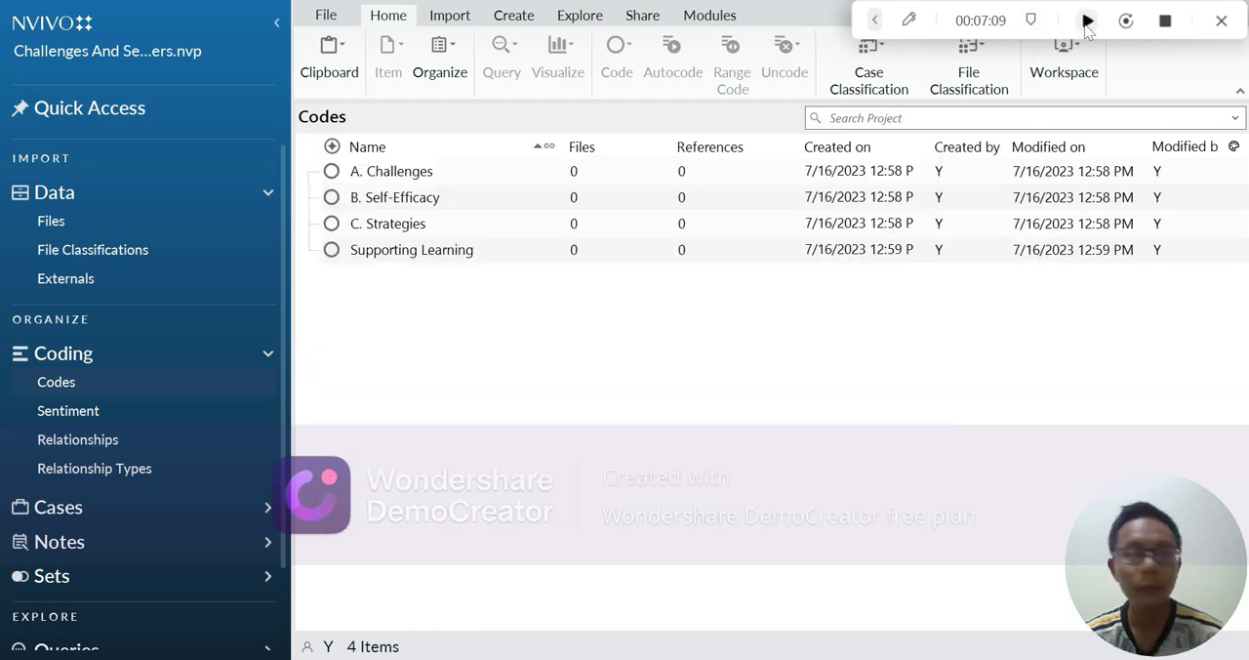
pyautogui.click(1087, 21)
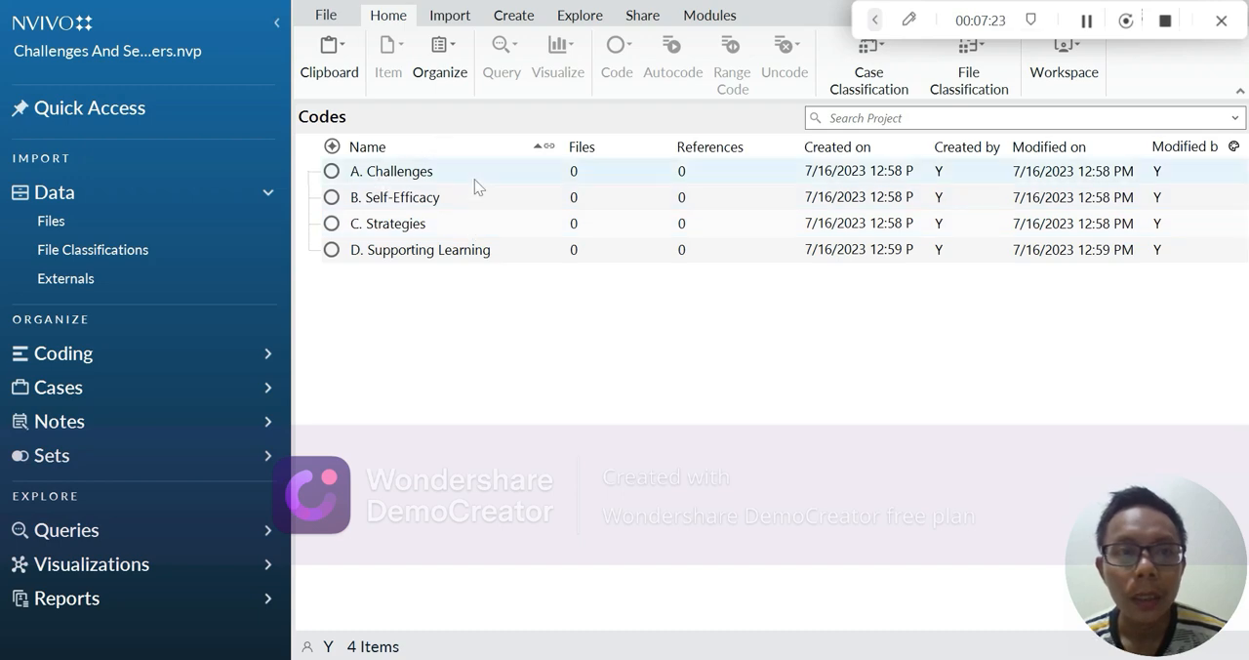
# Step: Add the child code "1. Lot of challenges" under A. Challenges, checking its wording in the Word table, and start another child code there
pyautogui.click(391, 173)
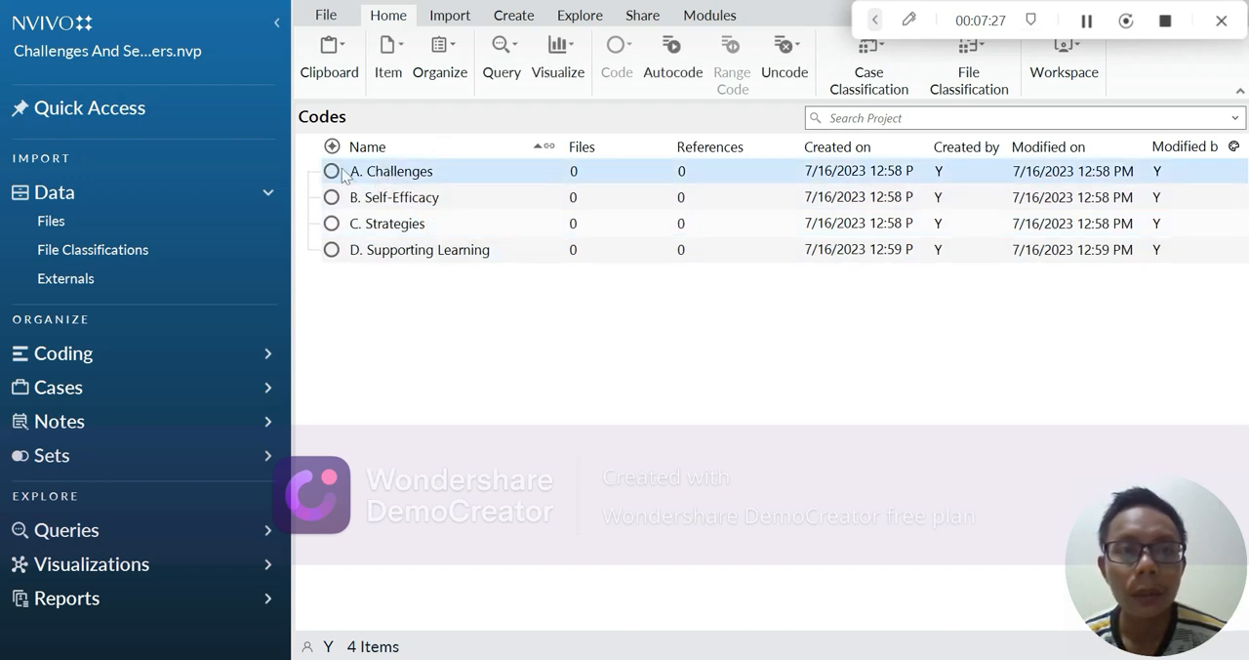
pyautogui.rightClick(343, 176)
pyautogui.click(307, 174)
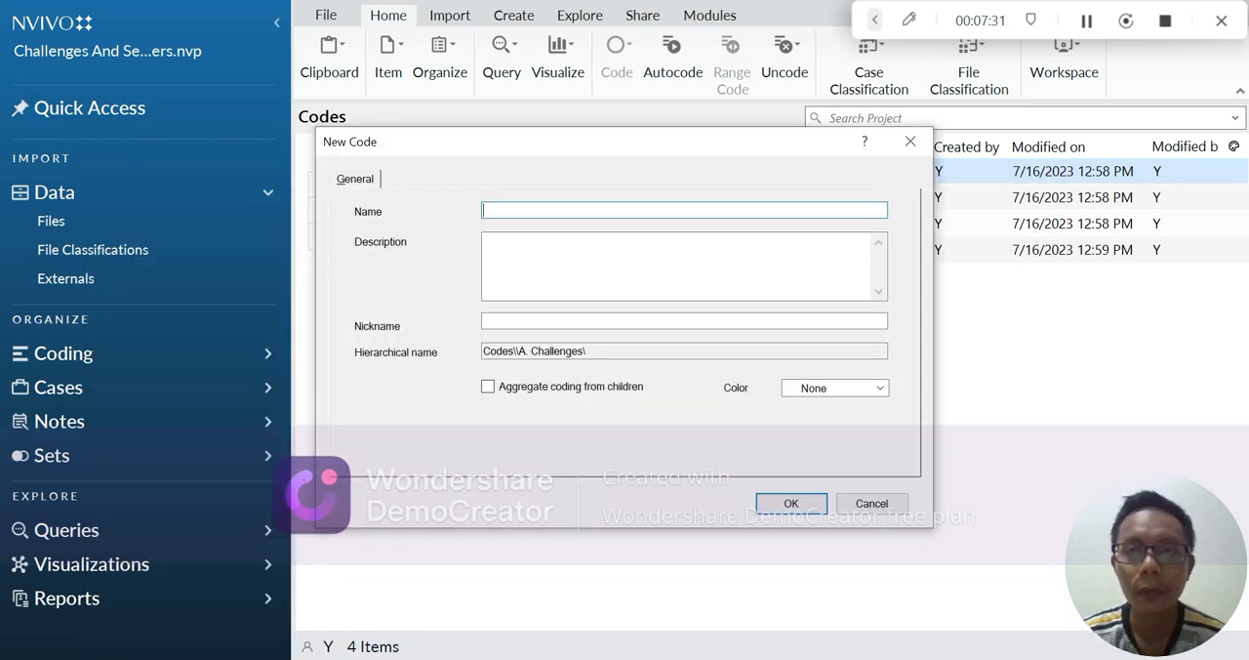
pyautogui.write('1. Lot of challenges')
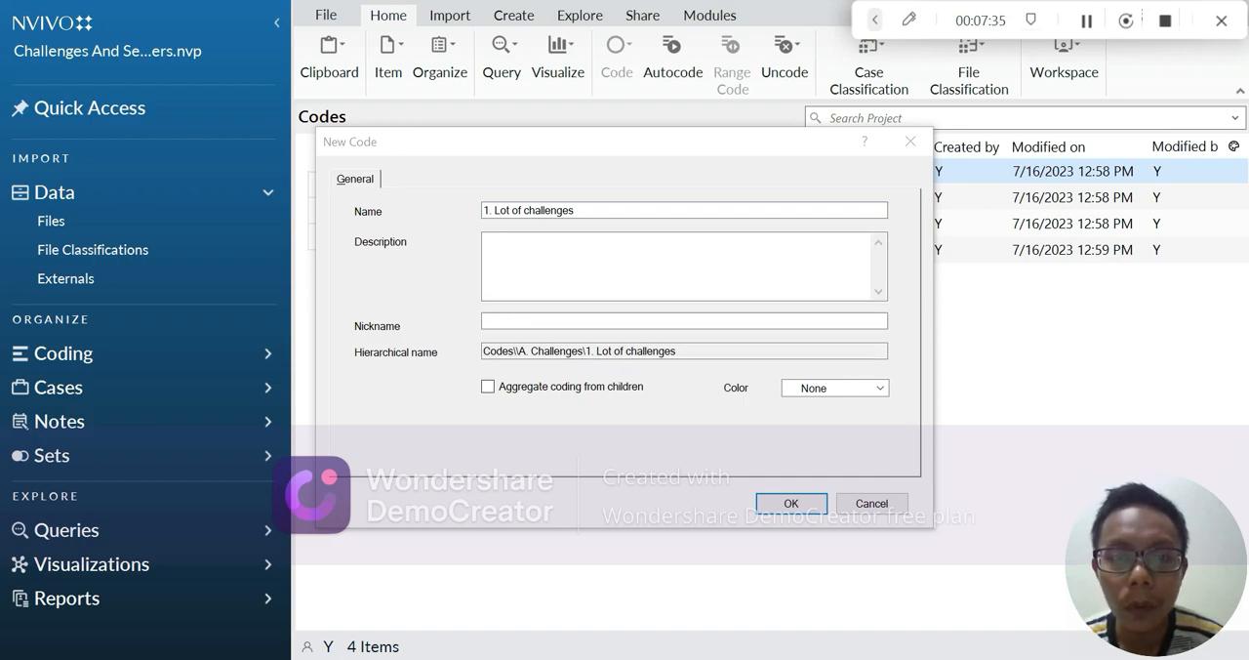
pyautogui.hotkey('alt', 'Tab')
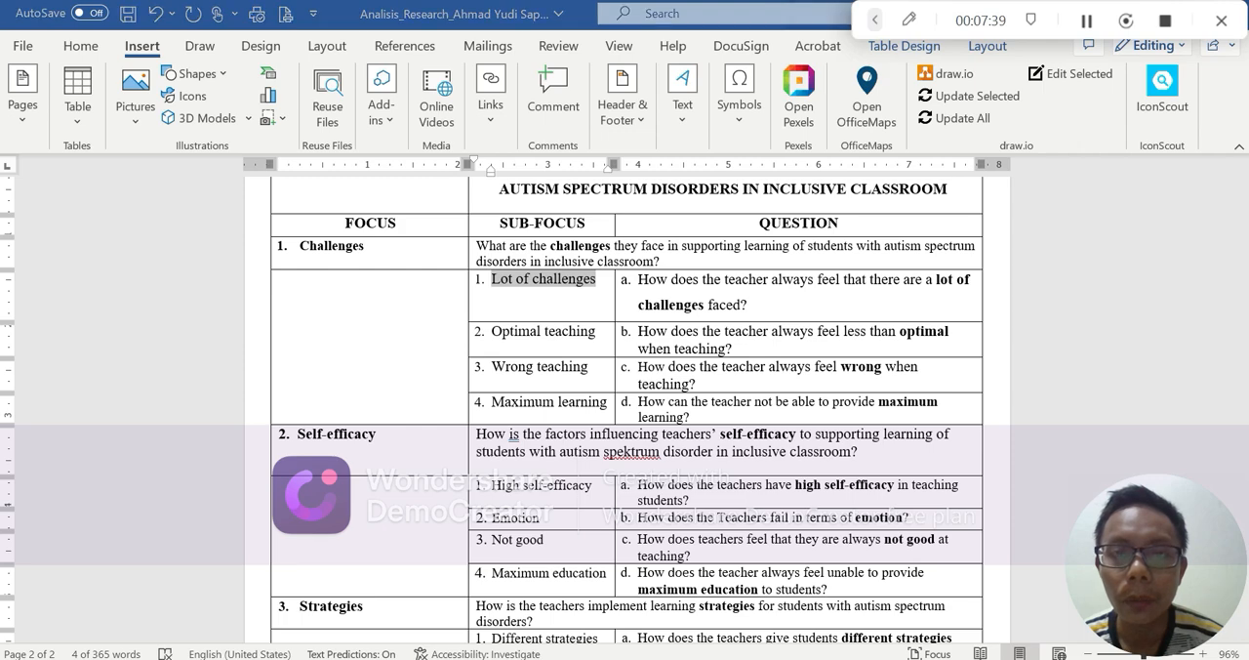
pyautogui.hotkey('alt', 'Tab')
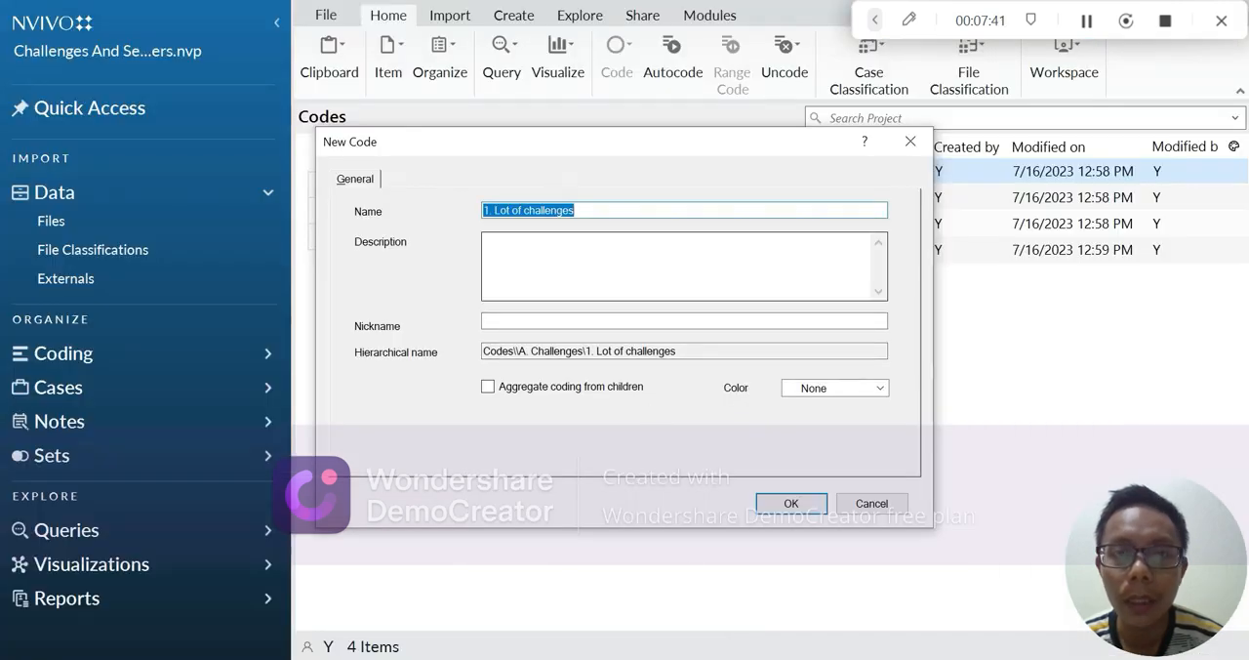
pyautogui.click(800, 504)
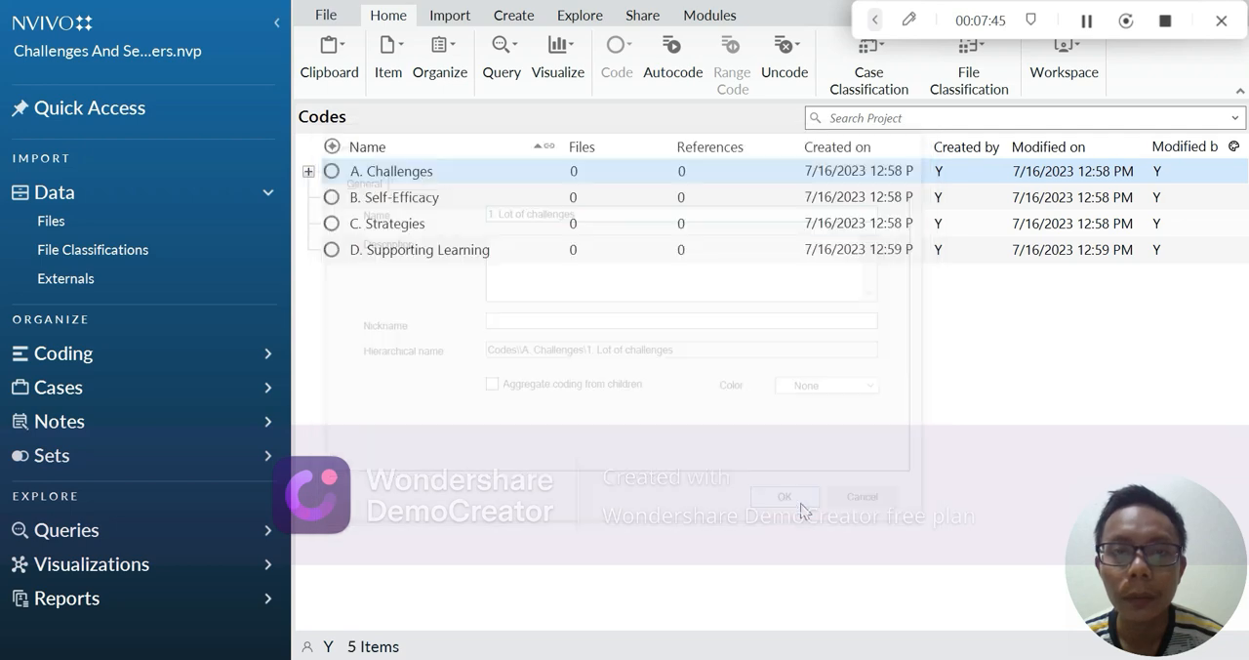
pyautogui.rightClick(458, 173)
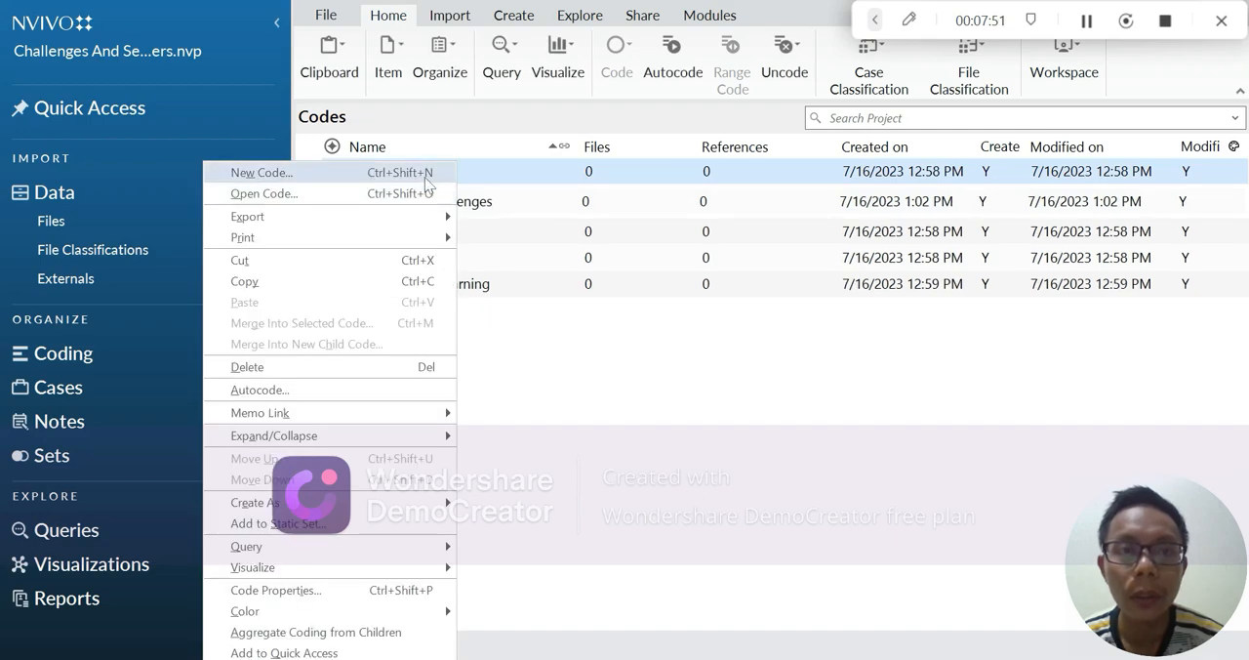
pyautogui.click(427, 175)
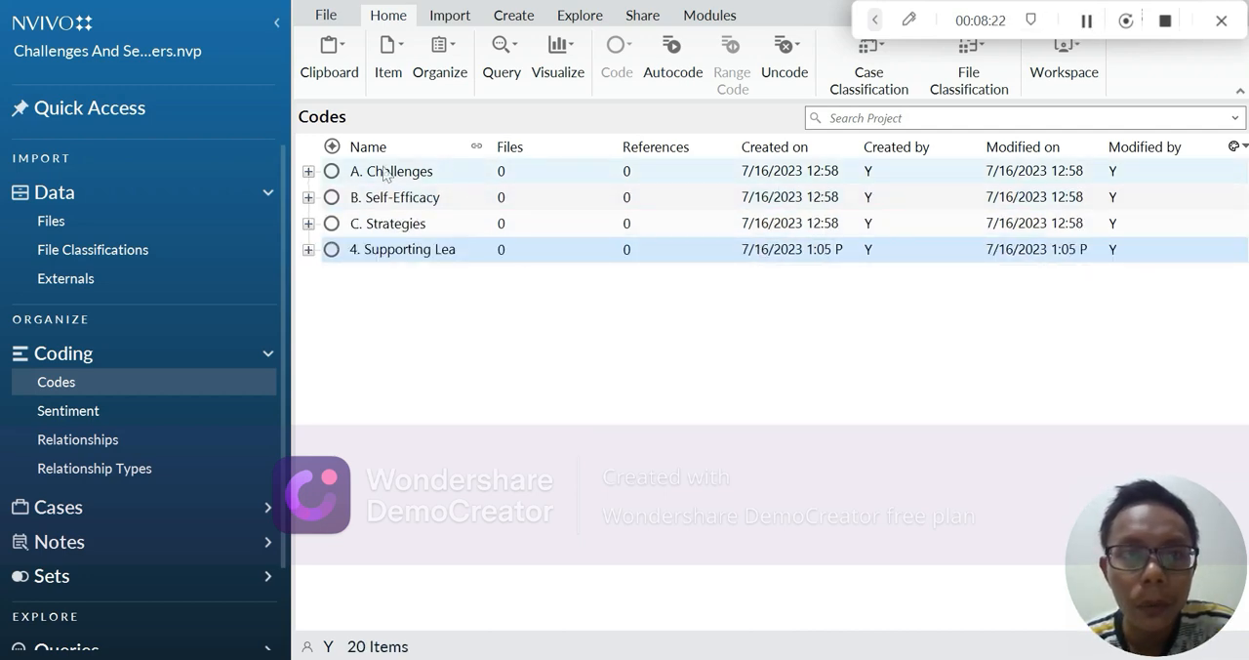
# Step: Expand all four top-level codes to review their child codes, and collapse them again
pyautogui.click(307, 170)
pyautogui.click(308, 309)
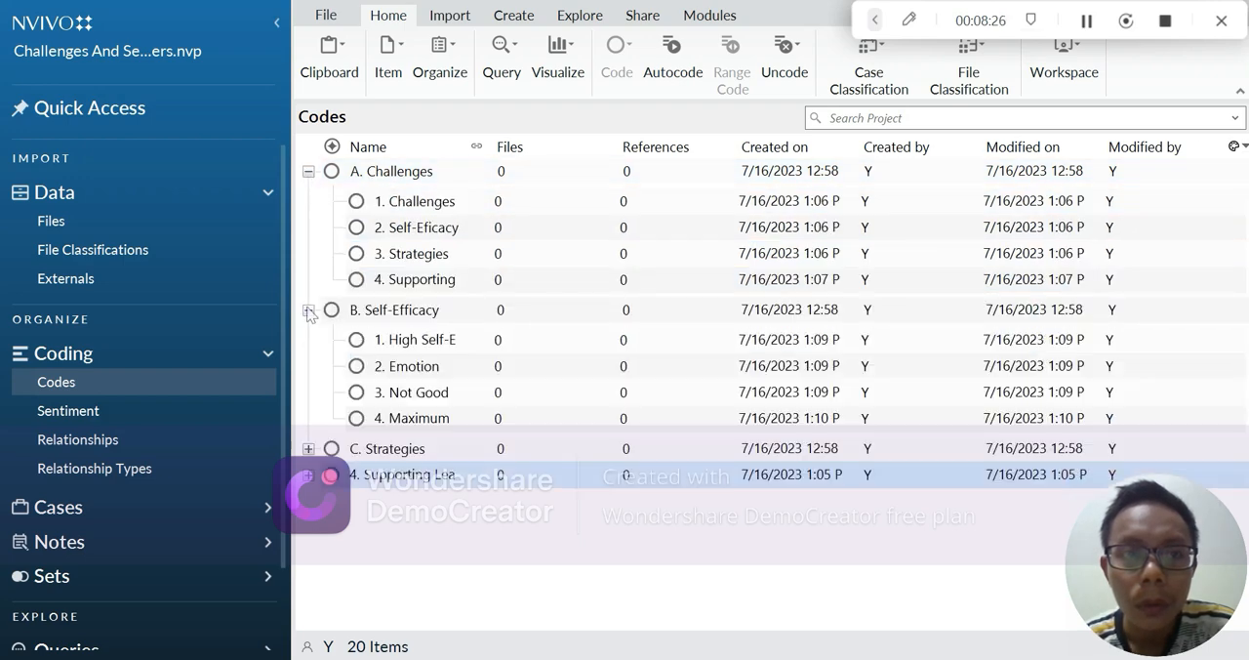
pyautogui.click(307, 448)
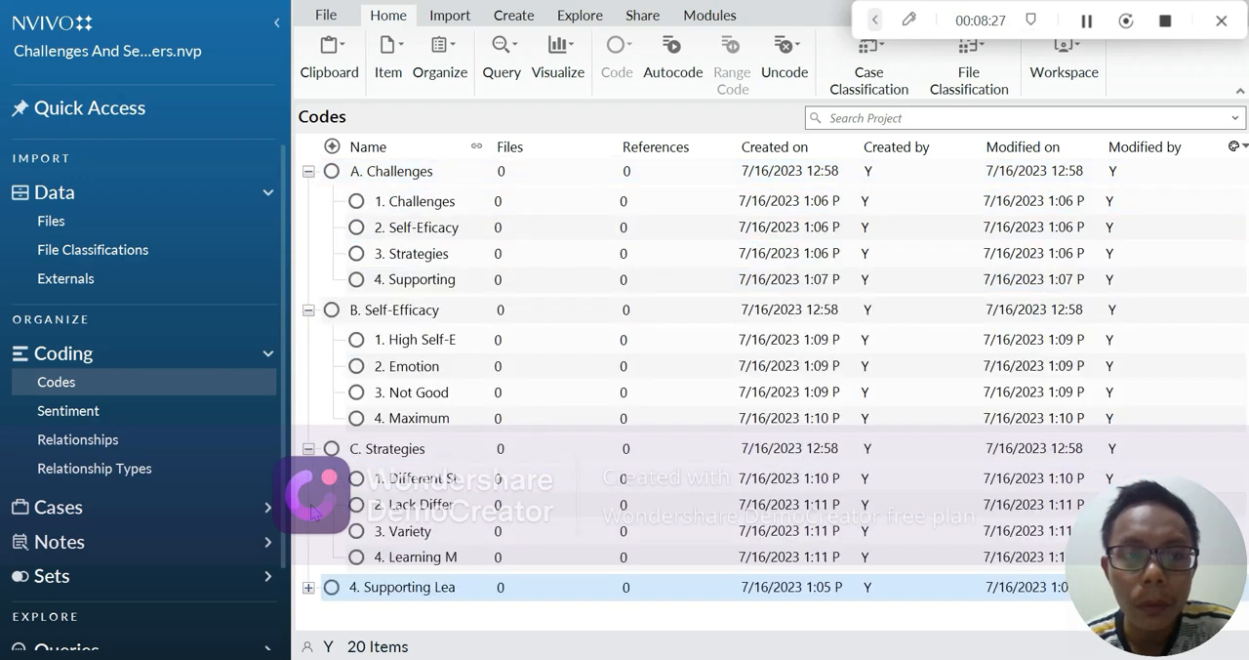
pyautogui.click(308, 586)
pyautogui.scroll(-3, 506, 417)
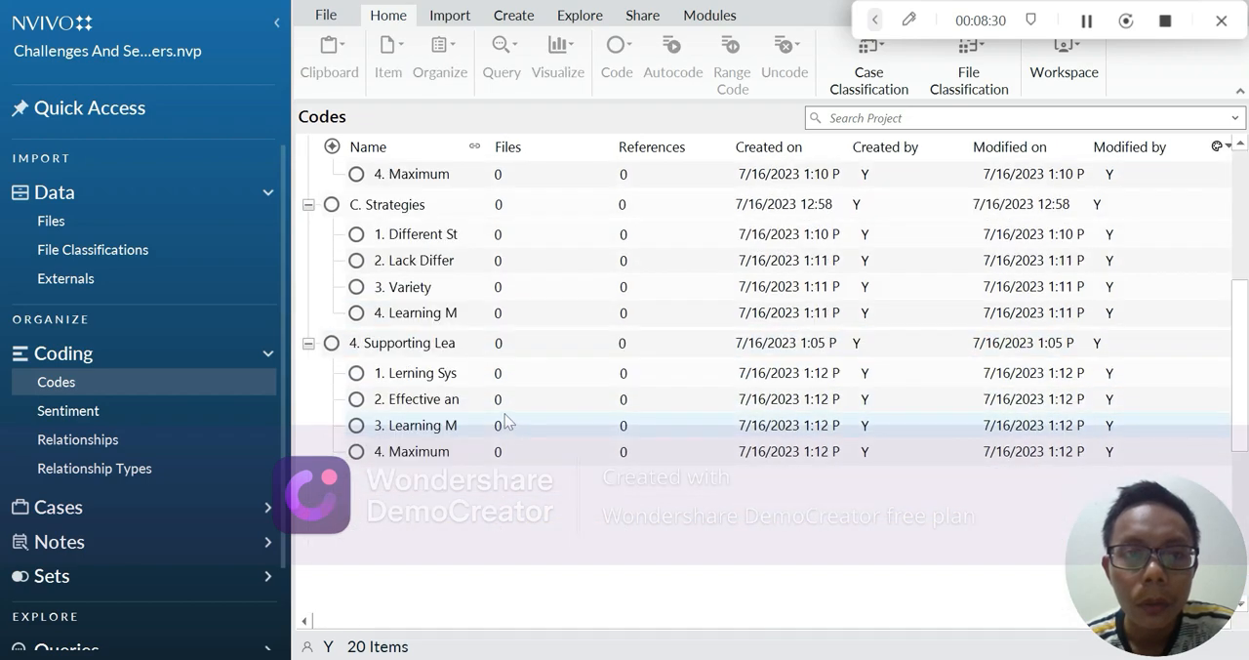
pyautogui.scroll(3, 505, 420)
pyautogui.click(308, 172)
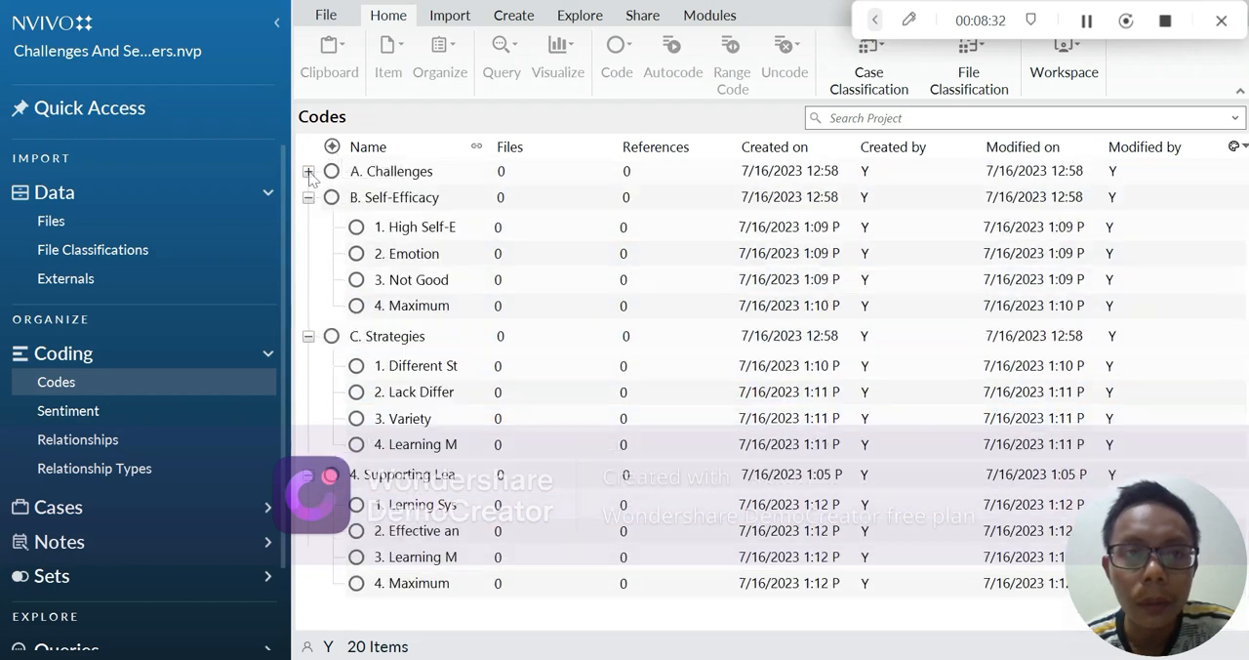
pyautogui.click(307, 197)
pyautogui.click(308, 224)
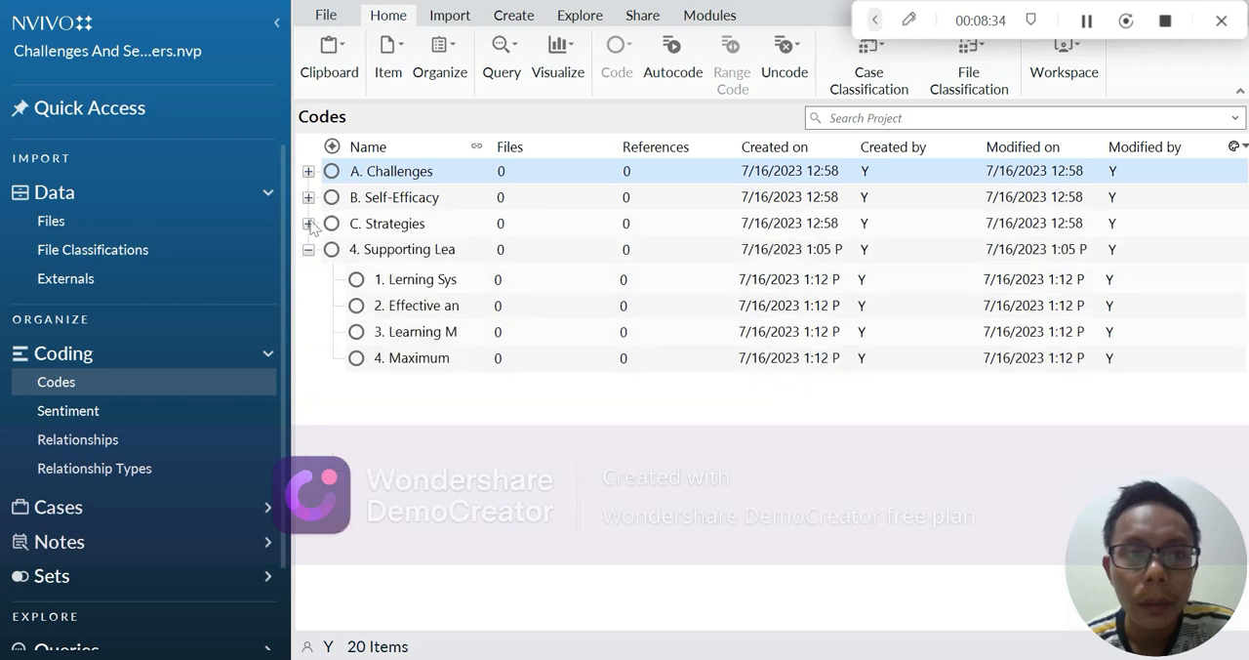
pyautogui.click(308, 250)
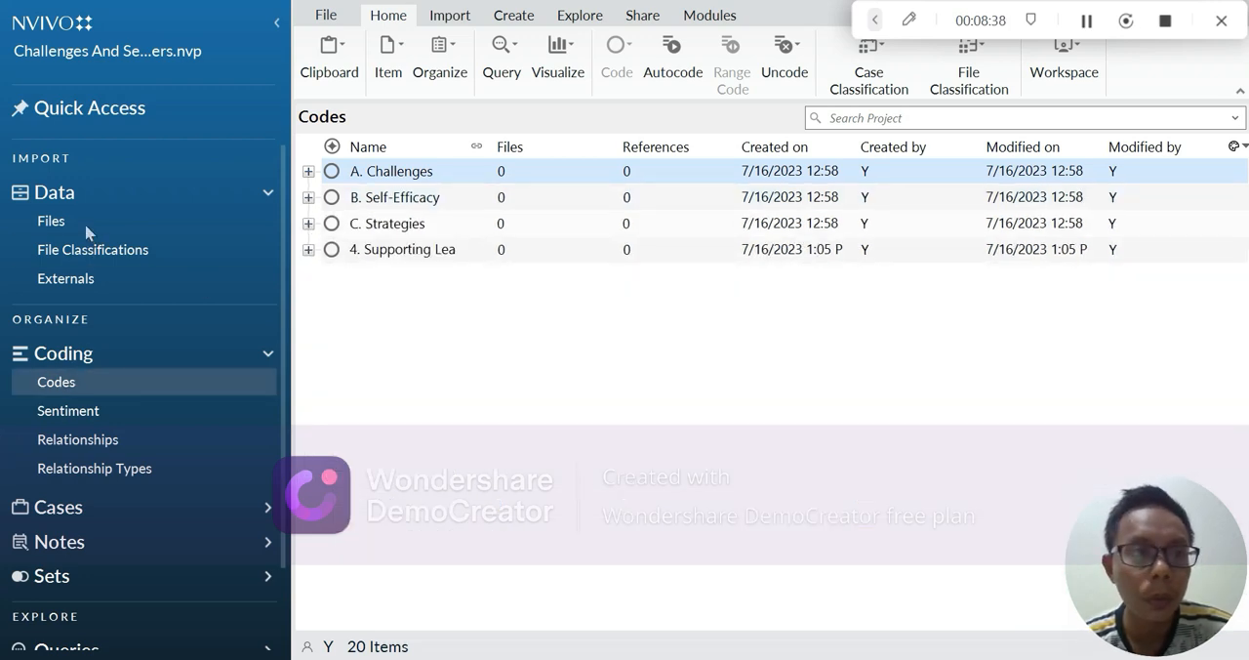
# Step: Open the project's Files collection under Data
pyautogui.click(106, 195)
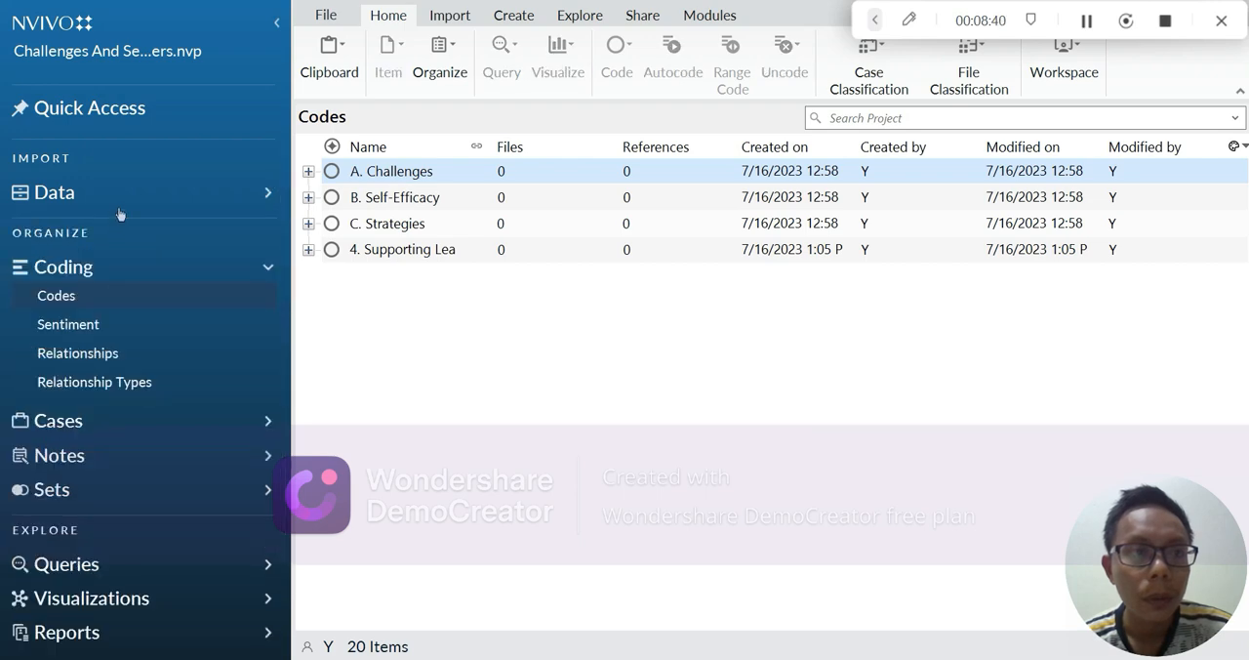
pyautogui.click(98, 193)
pyautogui.click(71, 223)
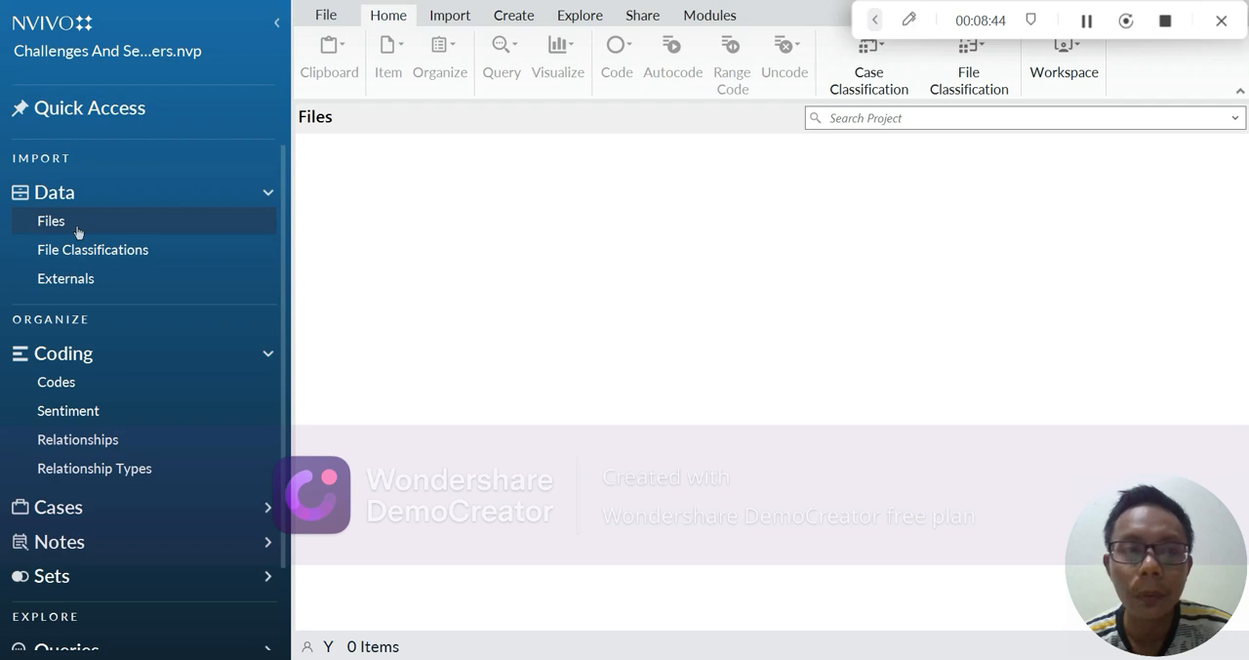
pyautogui.rightClick(125, 226)
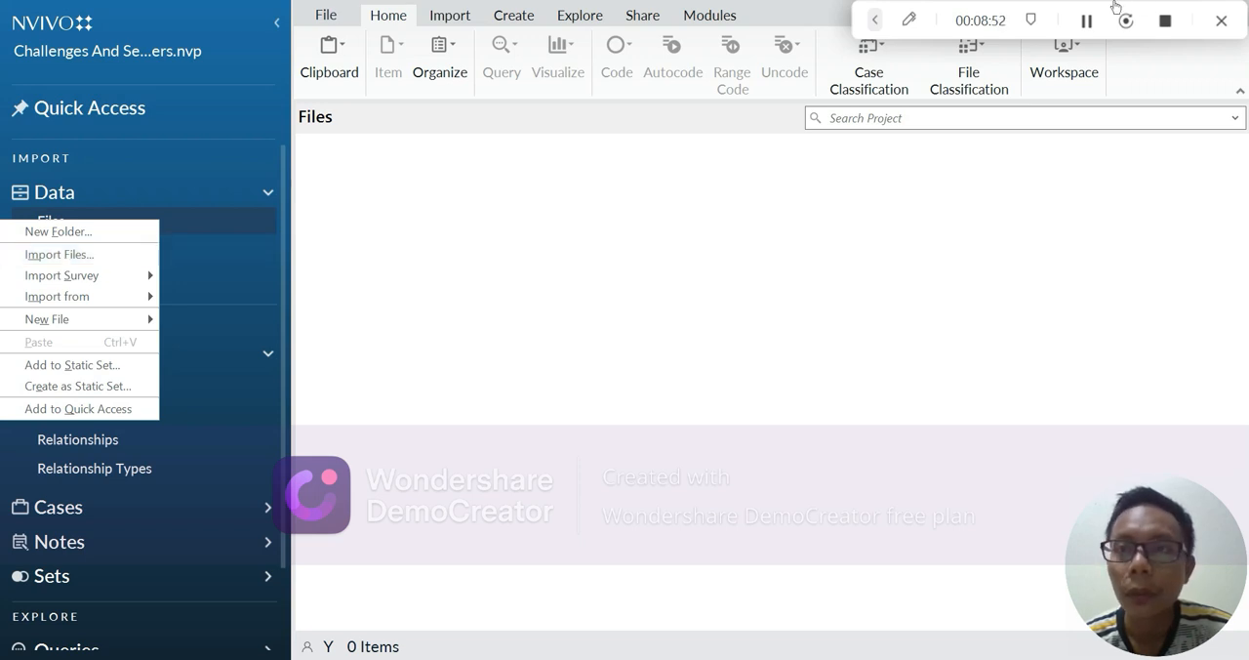
pyautogui.click(1087, 21)
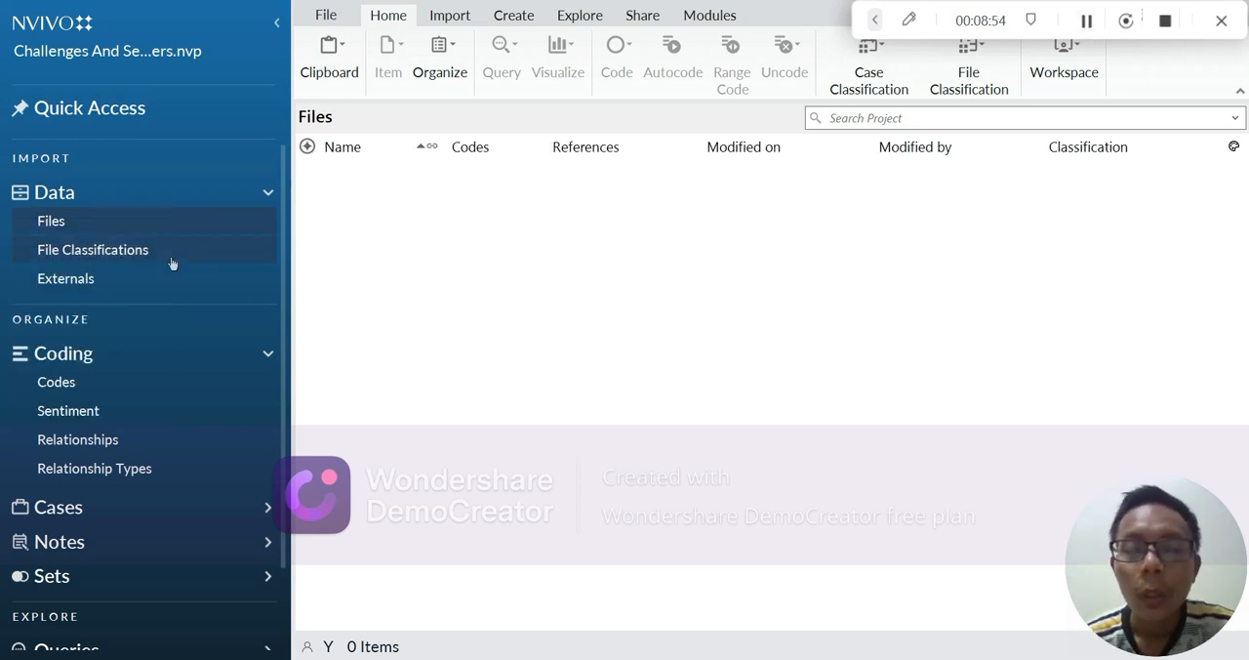
# Step: Start importing files into the Files collection and browse to SEMESTER 2_Pendidikan Khas_UPSI > KUALITATIF > Kumpulan Tugas in Documents
pyautogui.rightClick(134, 230)
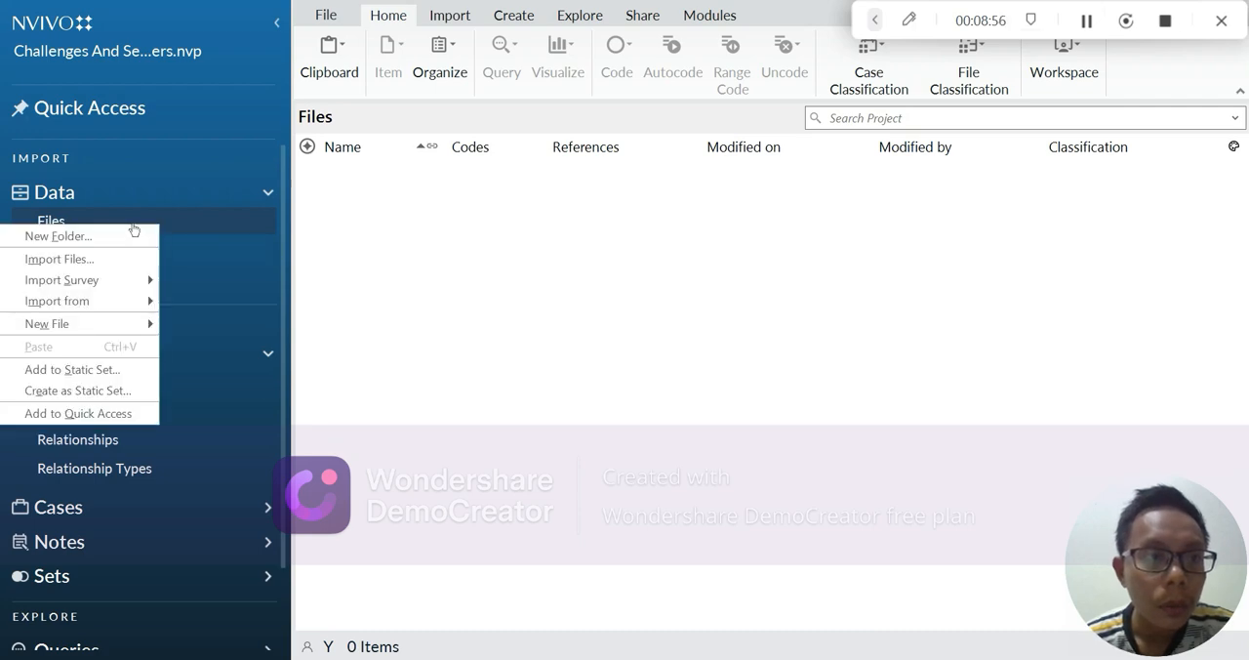
pyautogui.click(122, 259)
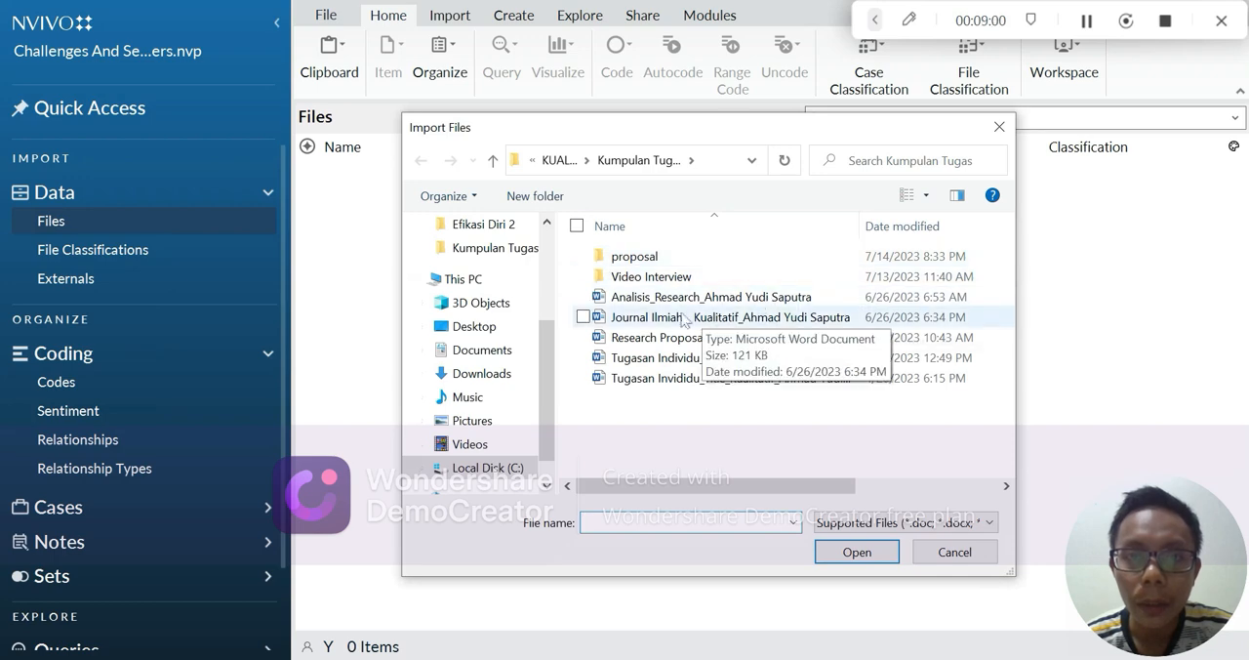
pyautogui.click(496, 352)
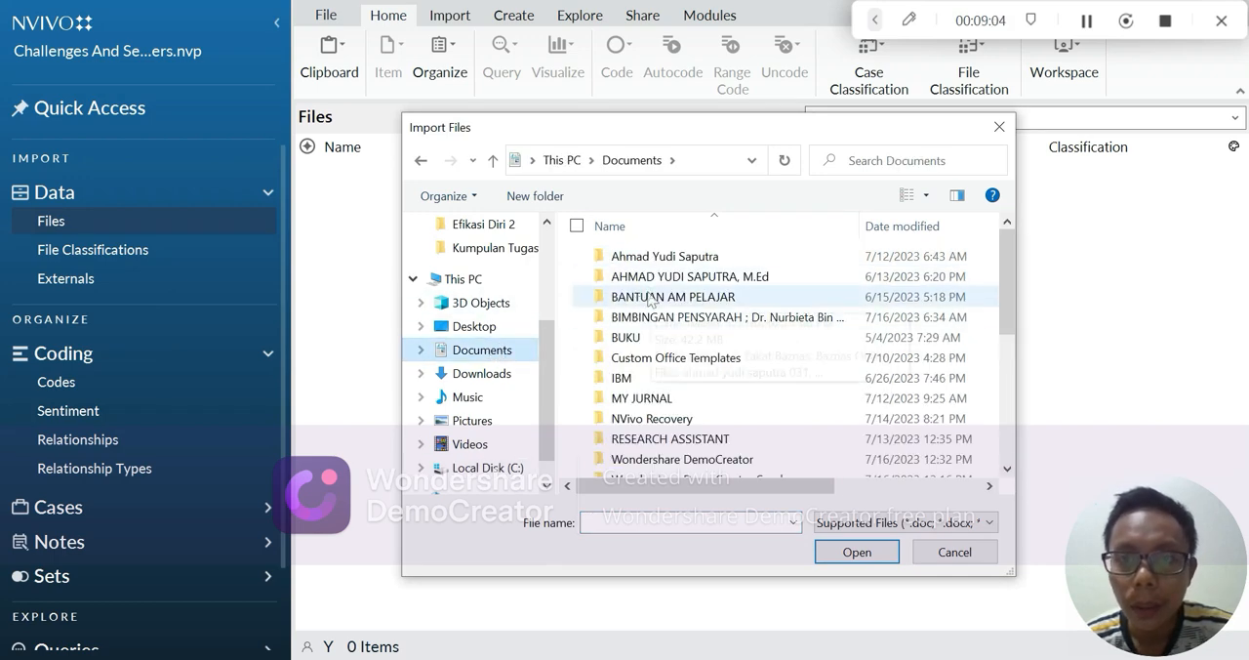
pyautogui.doubleClick(698, 279)
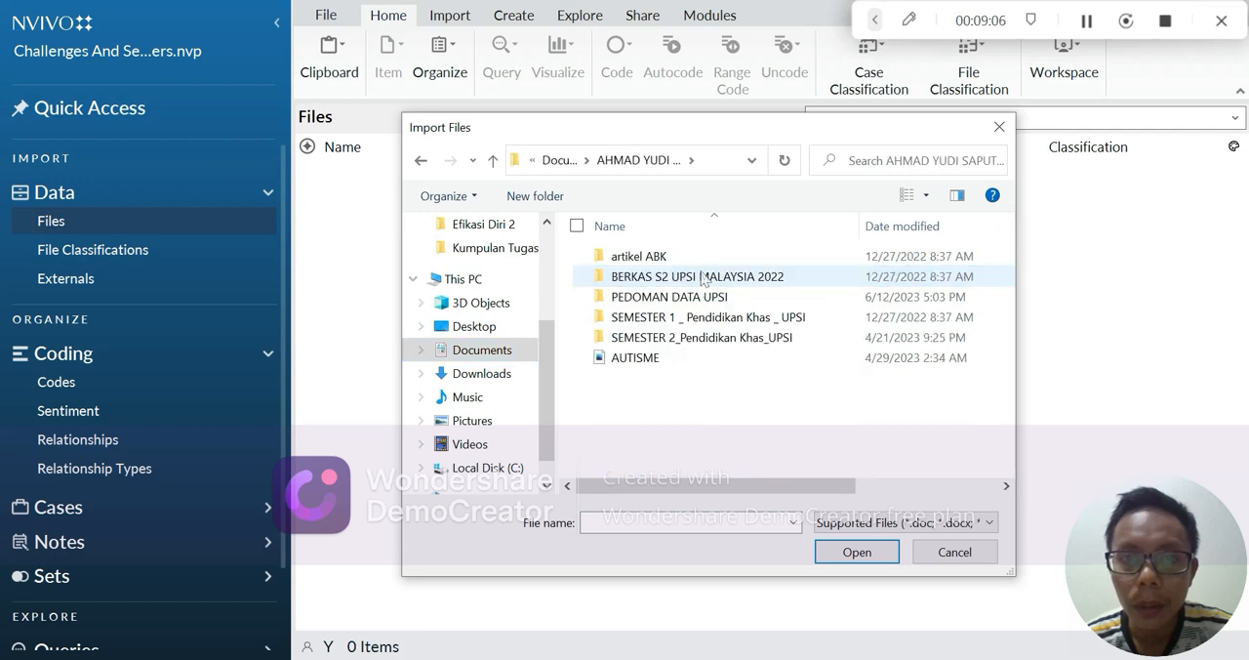
pyautogui.doubleClick(700, 337)
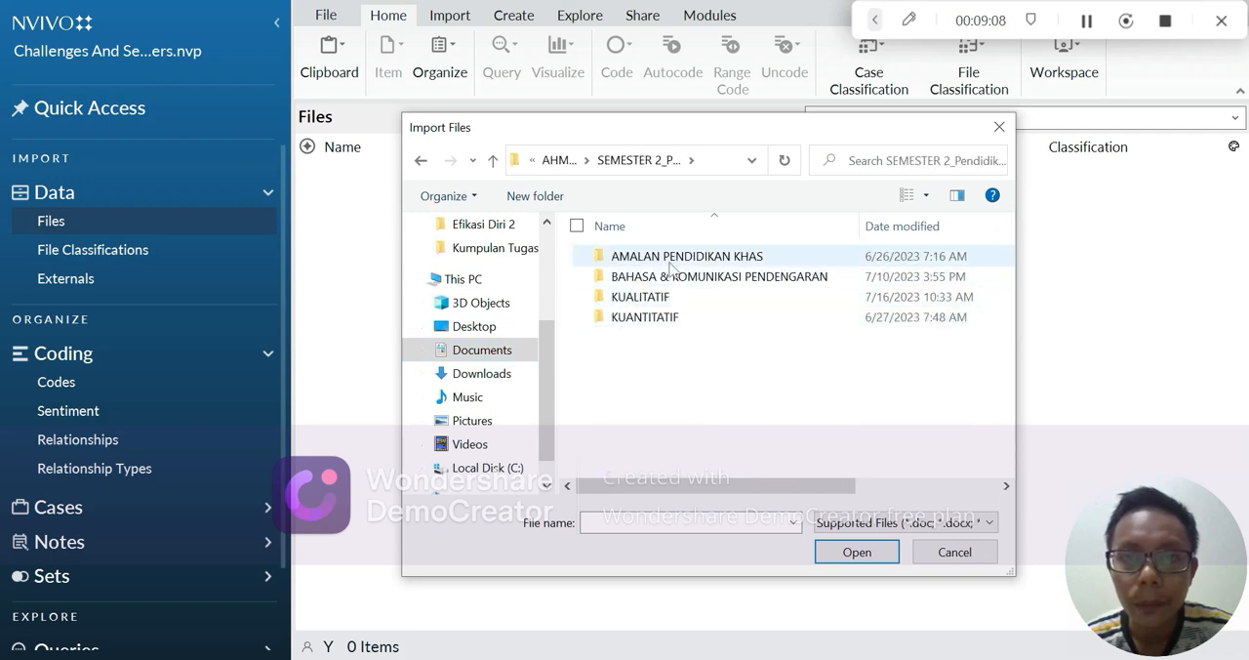
pyautogui.doubleClick(677, 298)
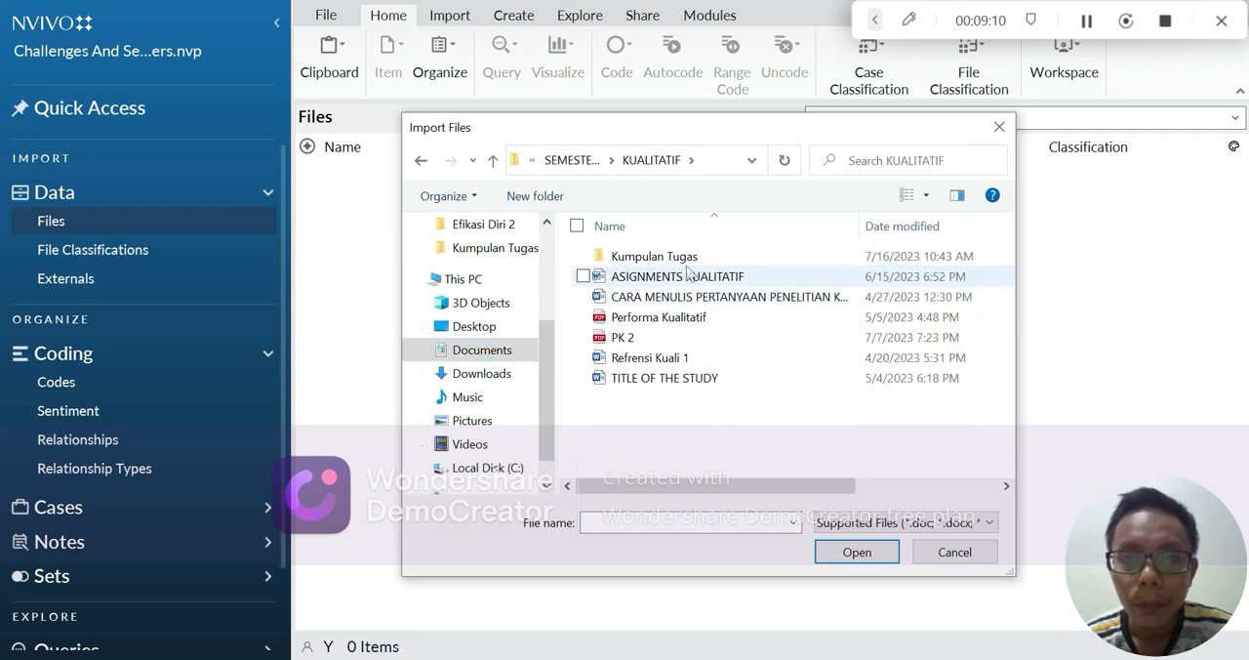
pyautogui.doubleClick(695, 259)
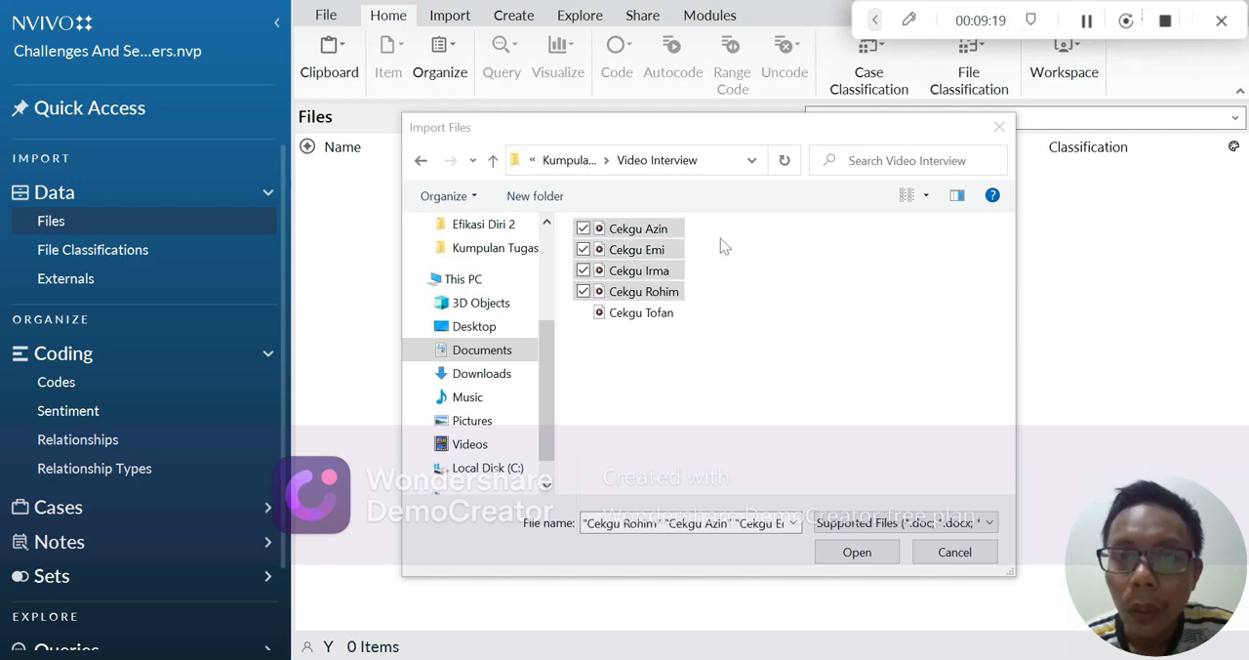
# Step: Import all five interview videos from the Video Interview folder without creating a case for each file
pyautogui.click(583, 312)
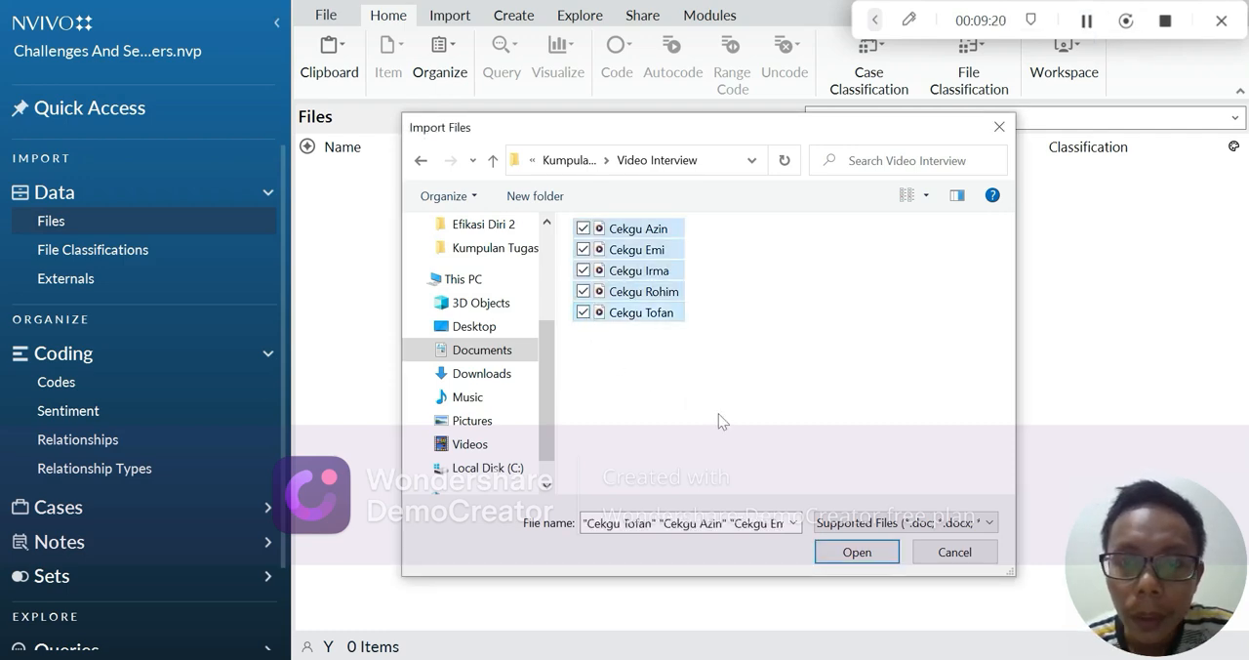
pyautogui.click(857, 552)
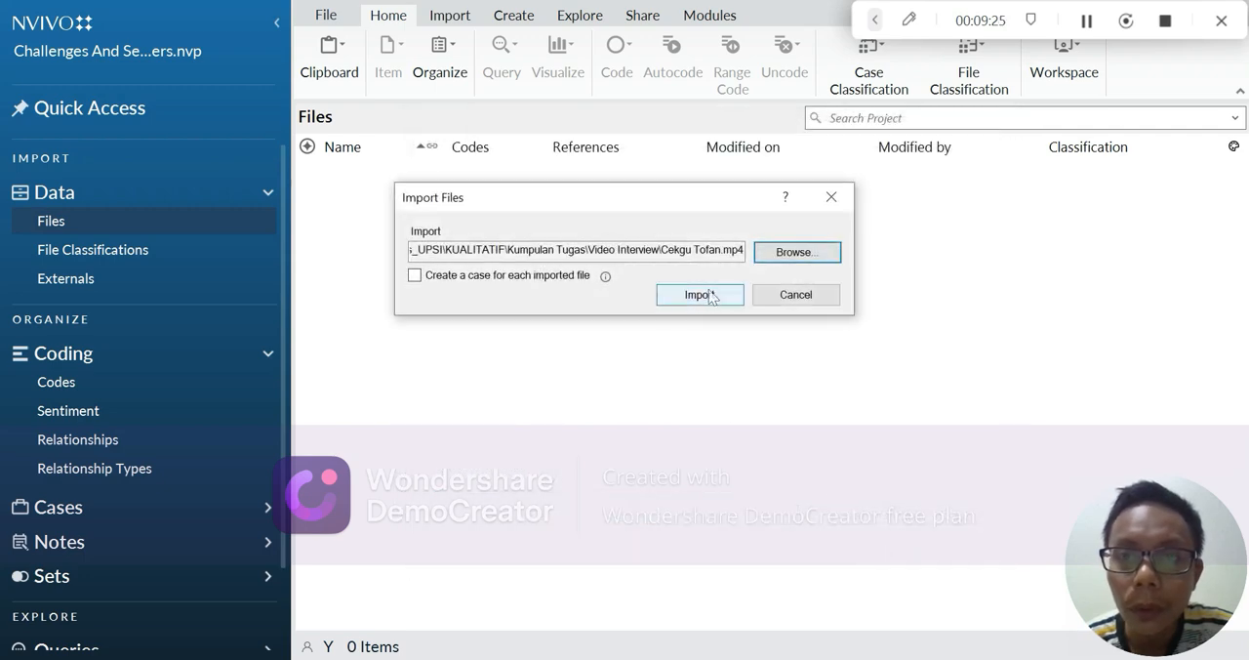
pyautogui.click(713, 303)
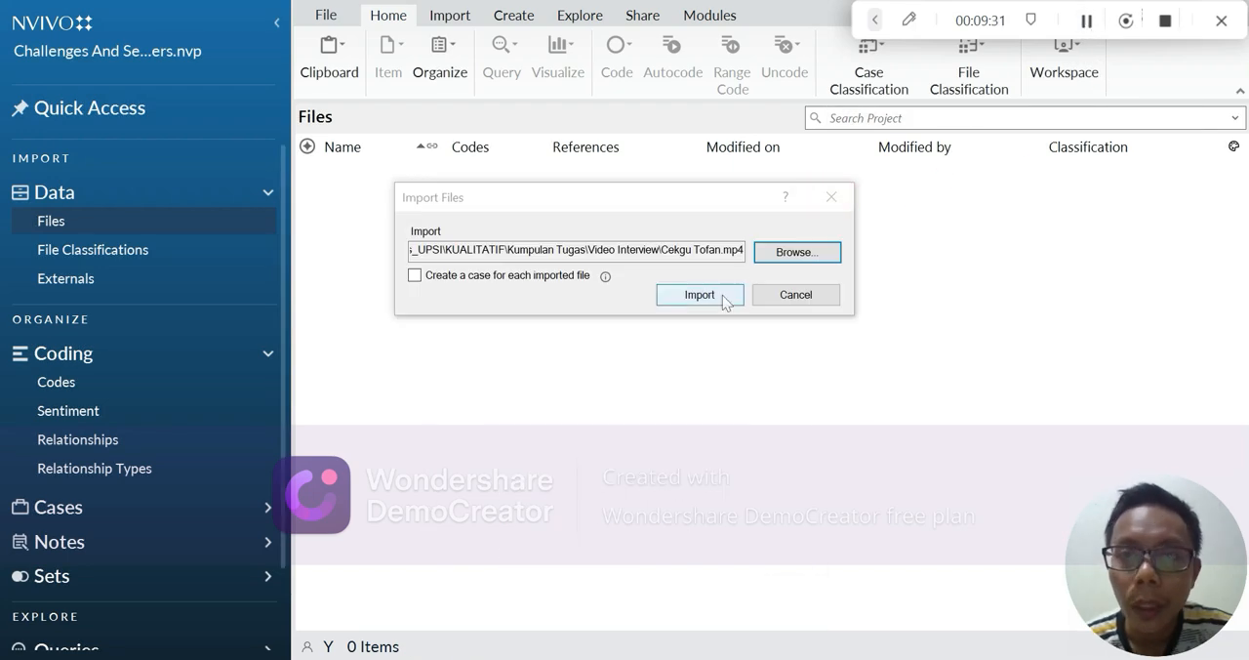
pyautogui.click(720, 297)
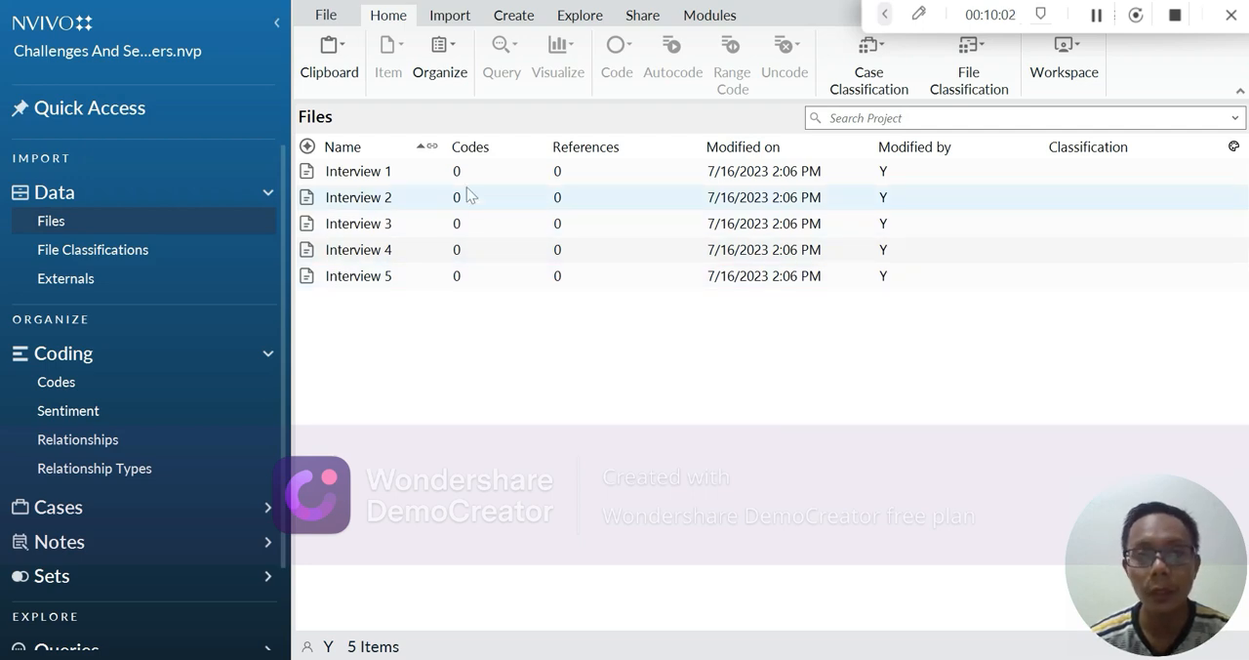
# Step: Open Interview 1 and examine its header details and the transcript's first question and answer on the teacher's challenges
pyautogui.click(420, 170)
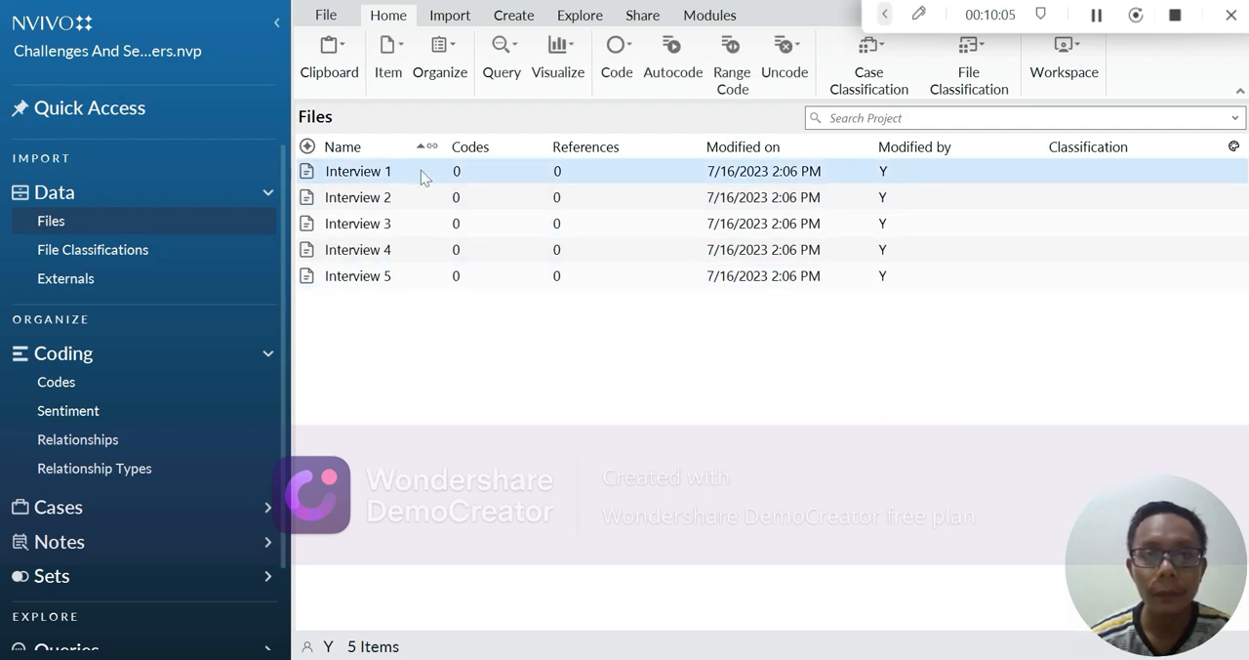
pyautogui.doubleClick(421, 170)
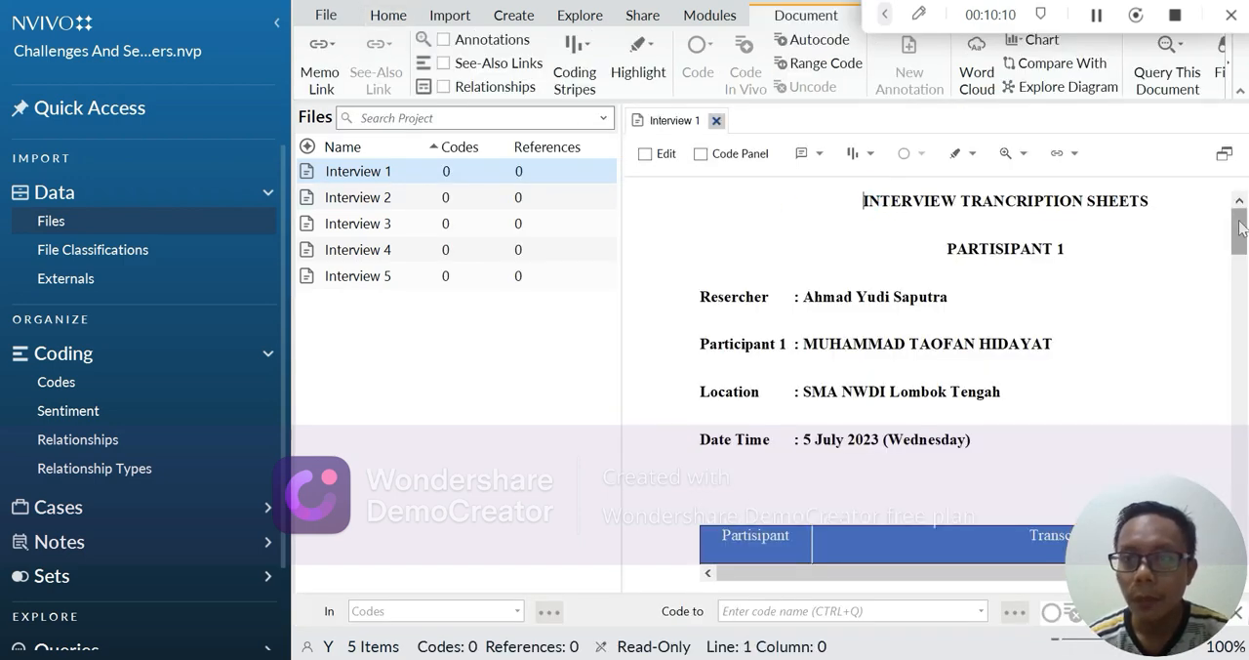
pyautogui.moveTo(1241, 228); pyautogui.dragTo(1245, 231)
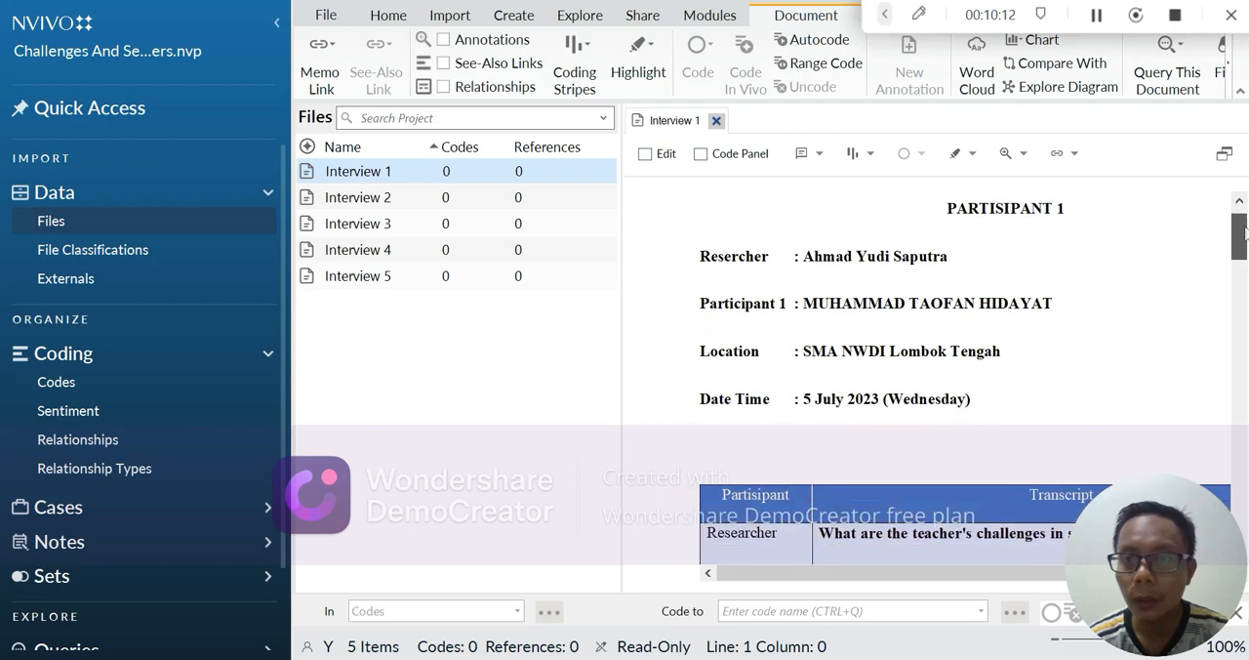
pyautogui.scroll(-5, 990, 322)
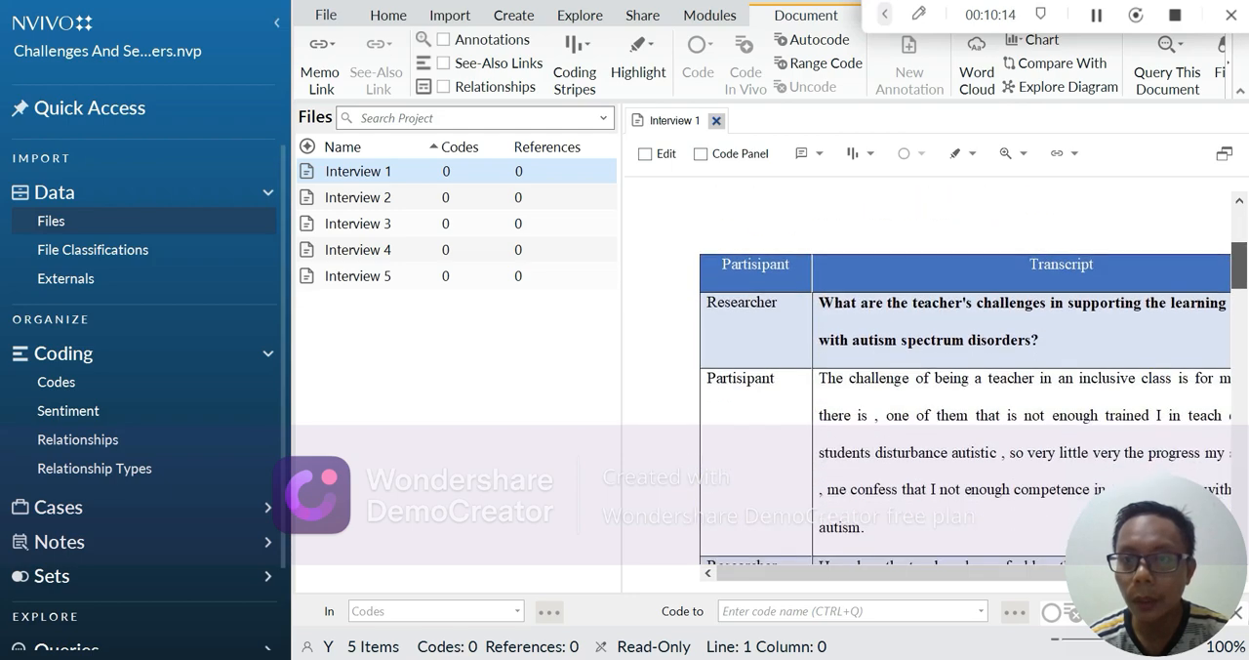
pyautogui.scroll(2, 990, 322)
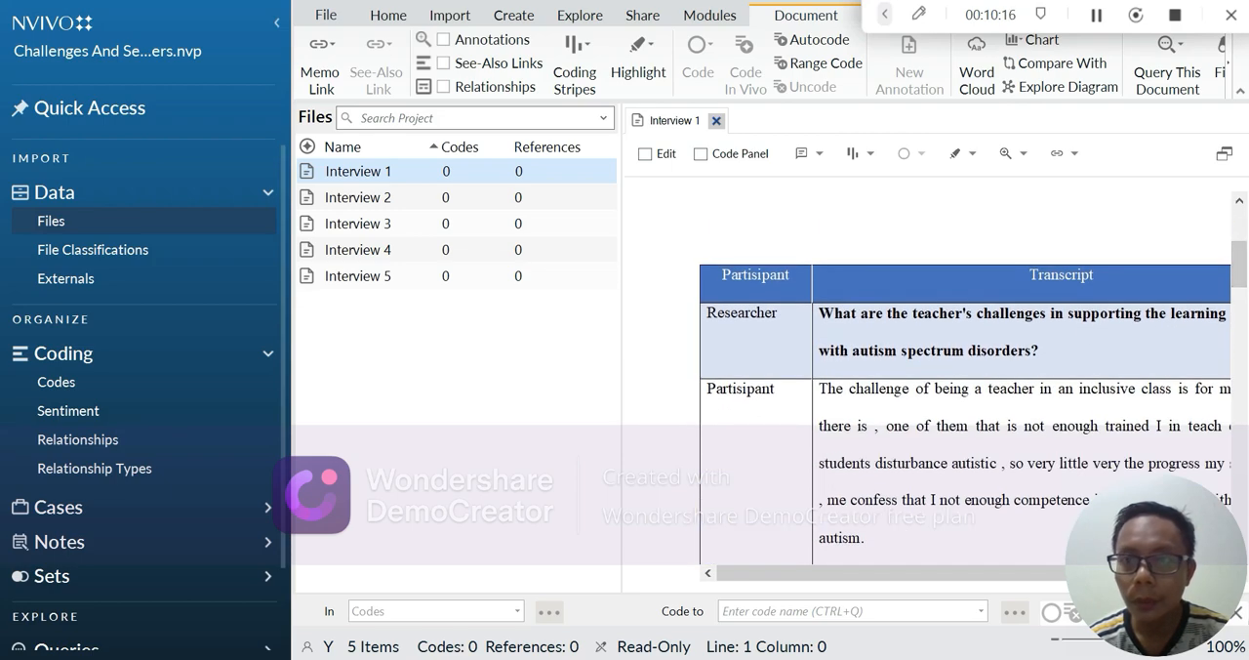
pyautogui.scroll(-3, 1241, 273)
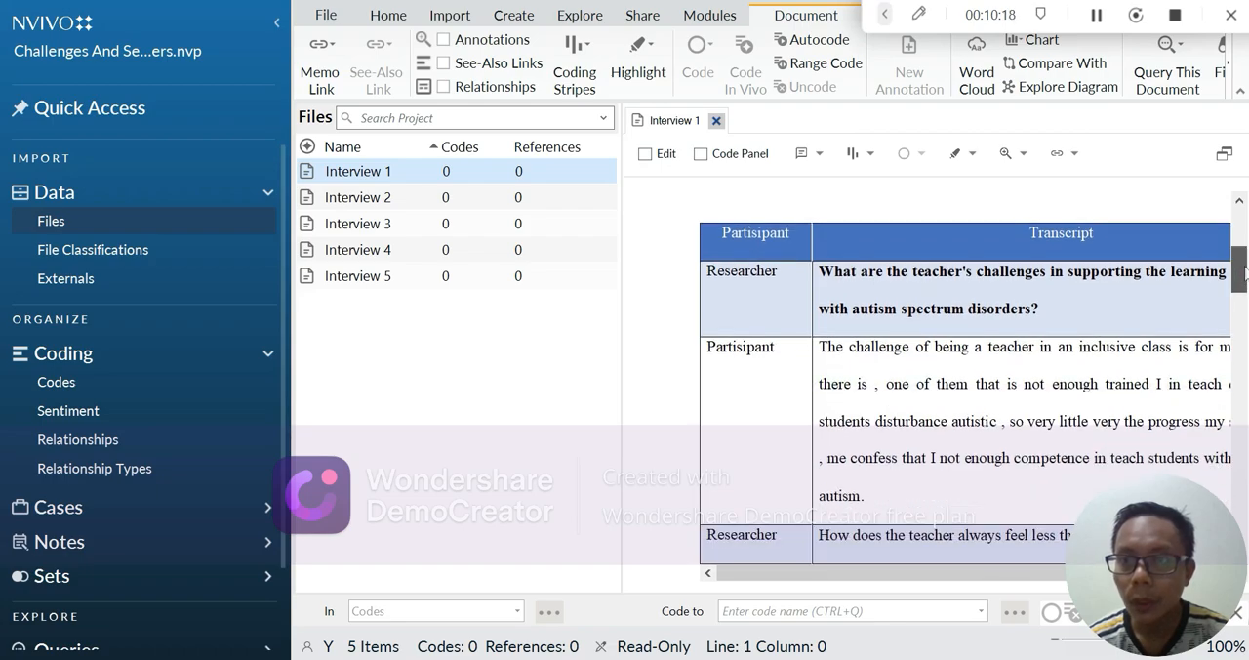
pyautogui.moveTo(1241, 283)
pyautogui.mouseDown()
pyautogui.moveTo(1241, 431)
pyautogui.moveTo(1242, 259)
pyautogui.mouseUp()
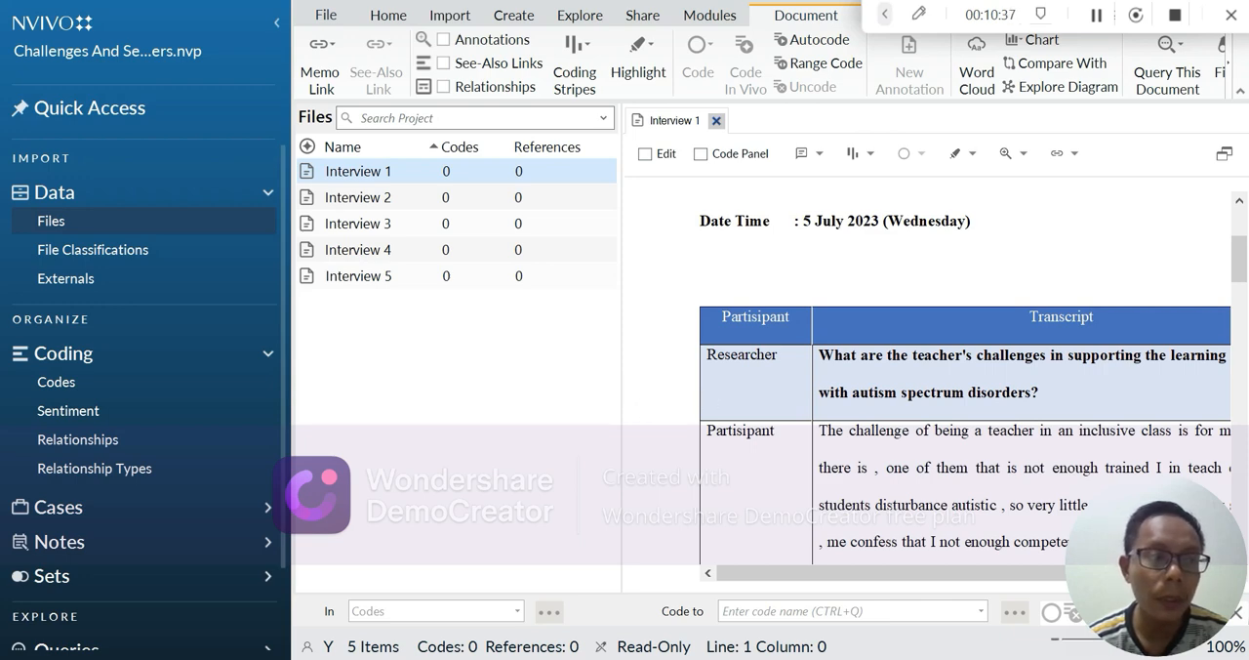
pyautogui.scroll(-1, 966, 390)
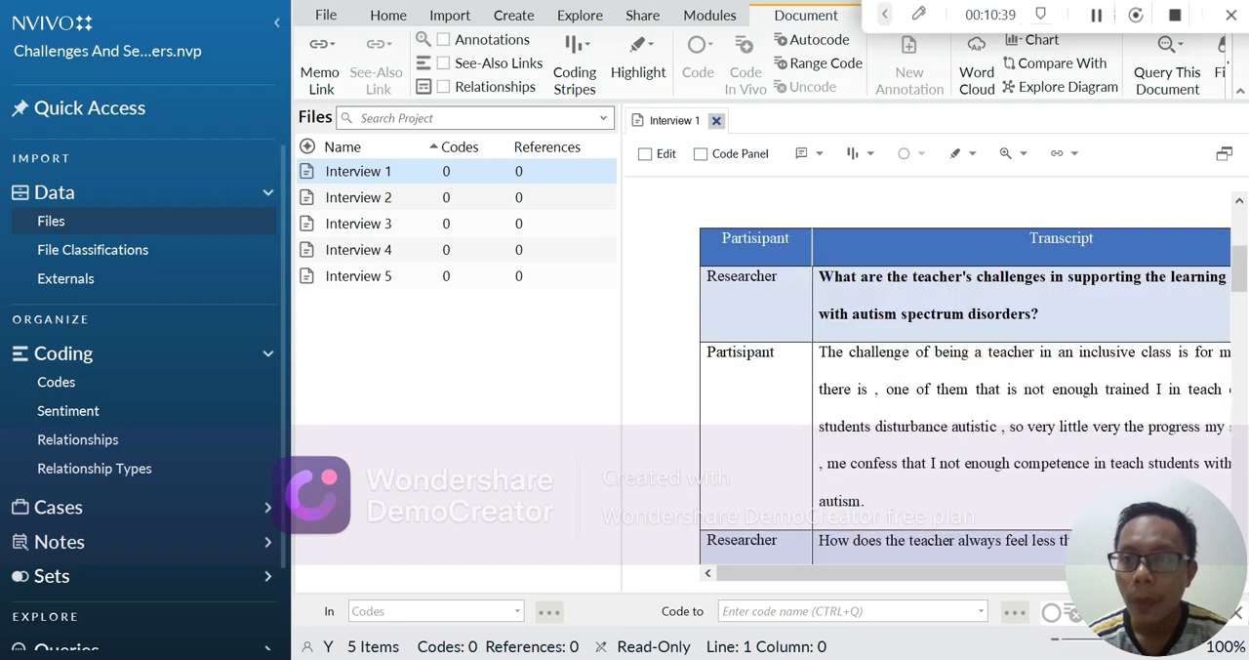
pyautogui.scroll(1, 965, 391)
pyautogui.scroll(-1, 972, 389)
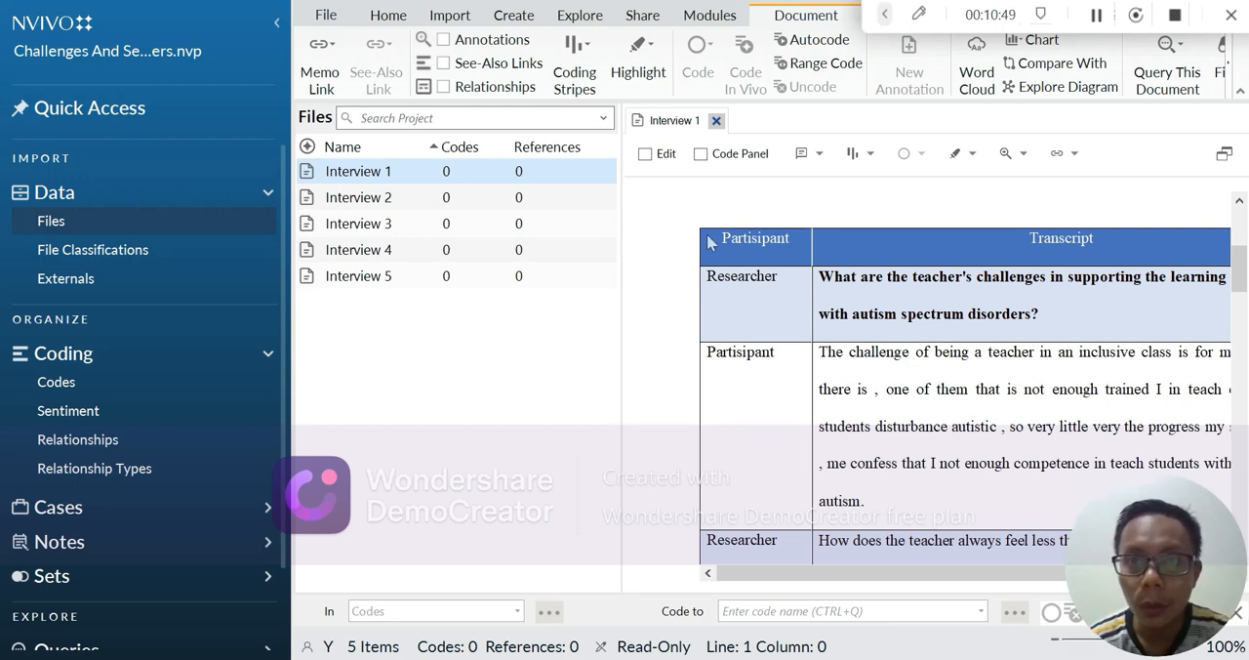
pyautogui.scroll(-1, 937, 399)
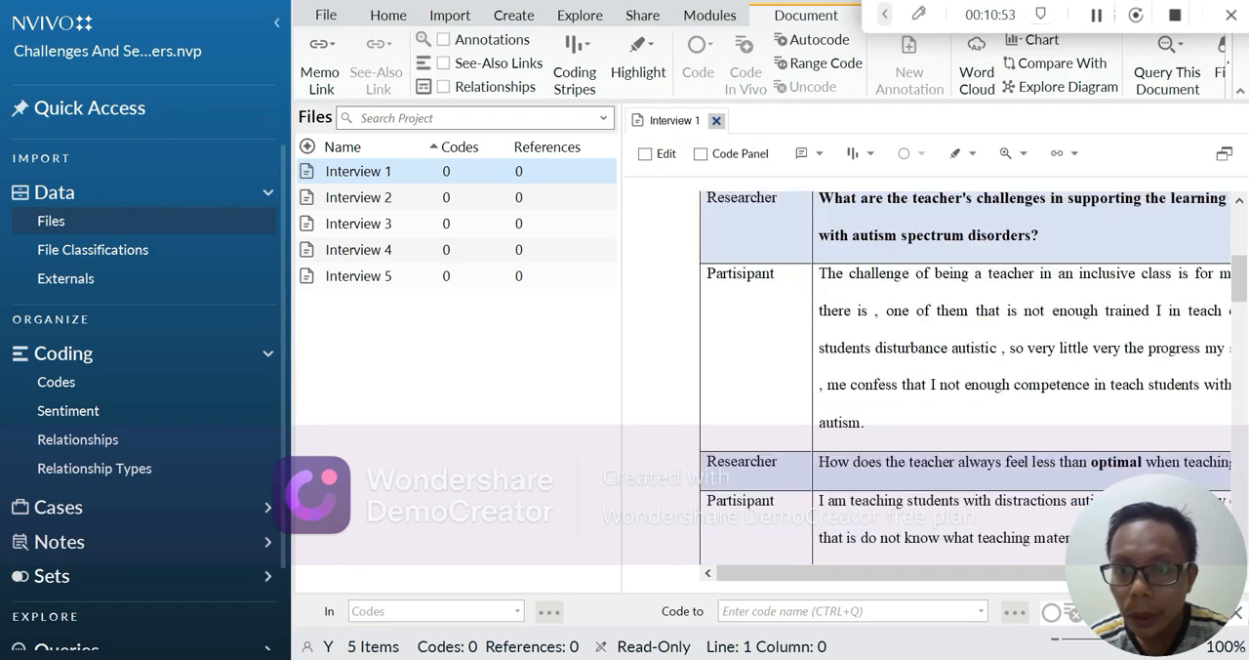
# Step: Code the first two lines of the participant's answer about inclusive class challenges in Interview 1 to A. Challenges
pyautogui.moveTo(826, 273); pyautogui.dragTo(1226, 312)
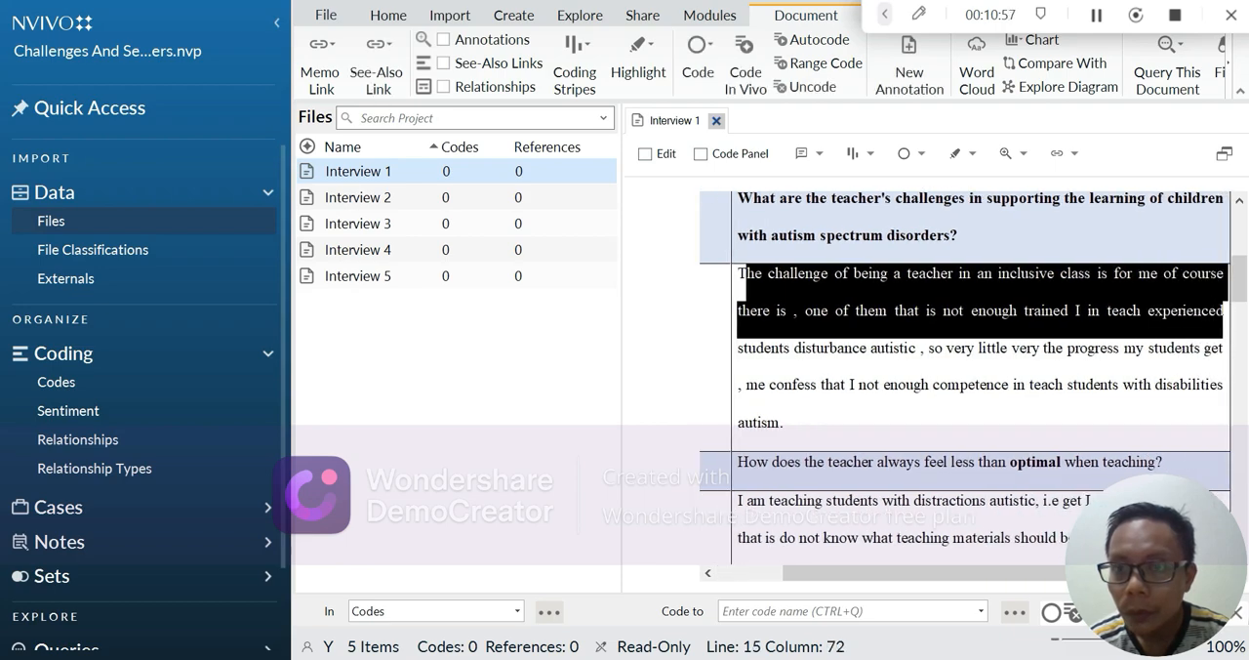
pyautogui.click(1017, 311)
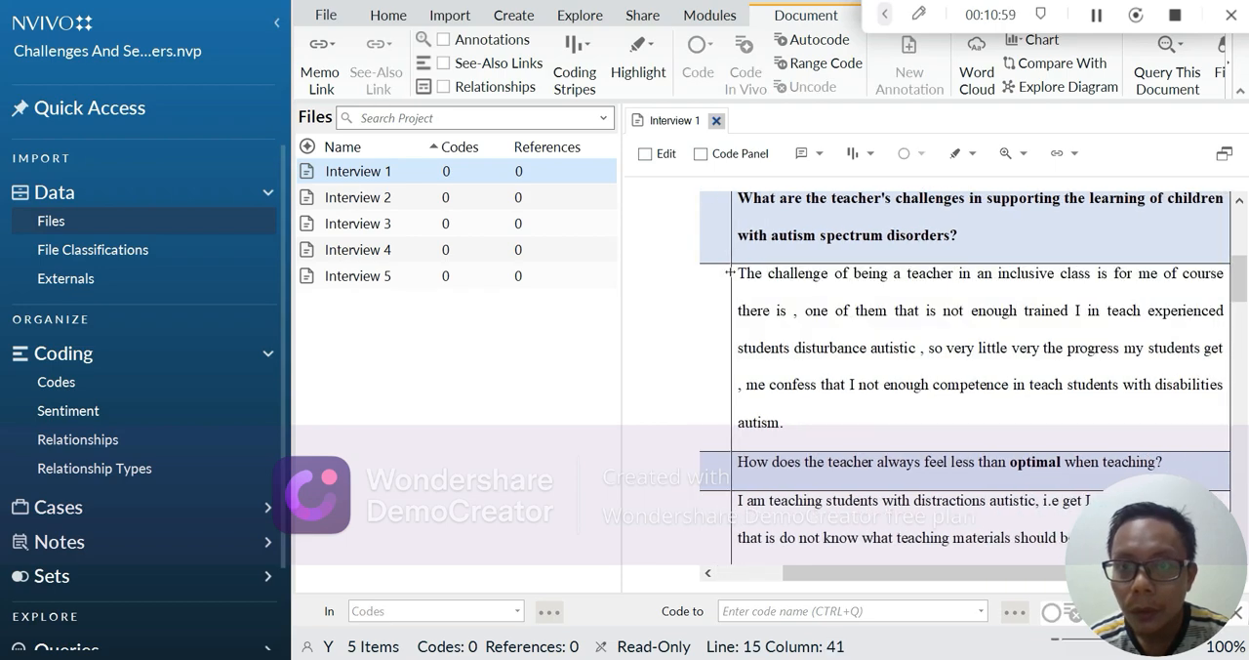
pyautogui.moveTo(734, 273); pyautogui.dragTo(1223, 312)
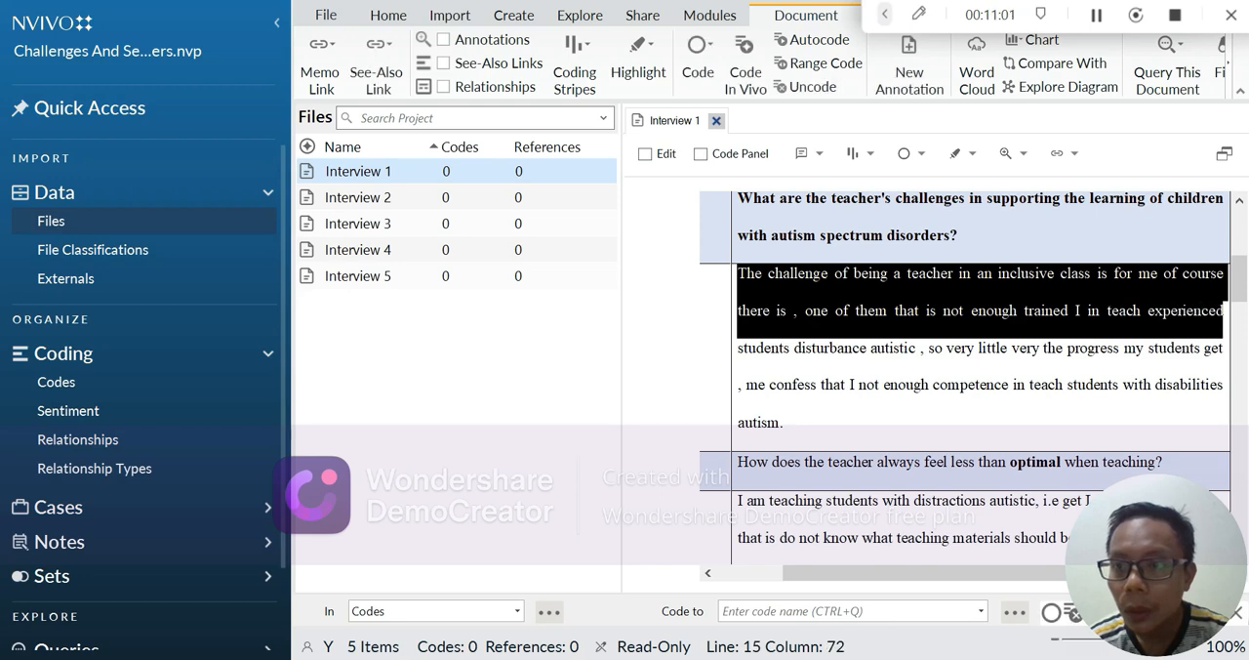
pyautogui.click(697, 75)
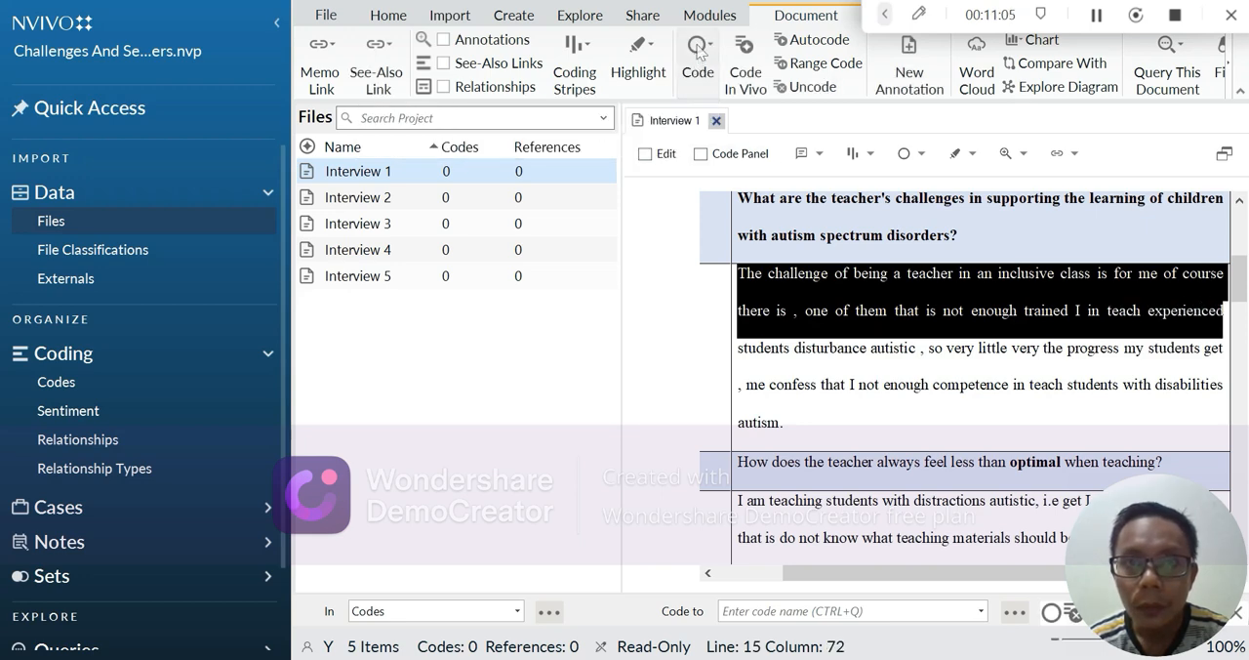
pyautogui.rightClick(696, 44)
pyautogui.click(697, 51)
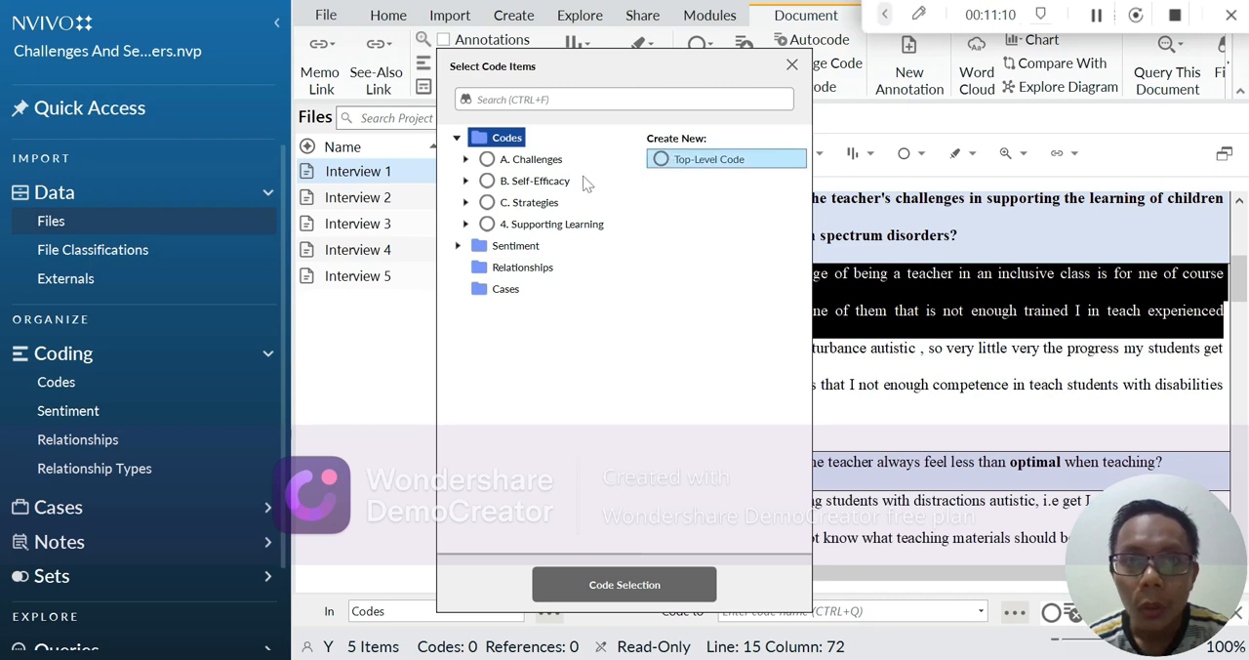
pyautogui.click(488, 162)
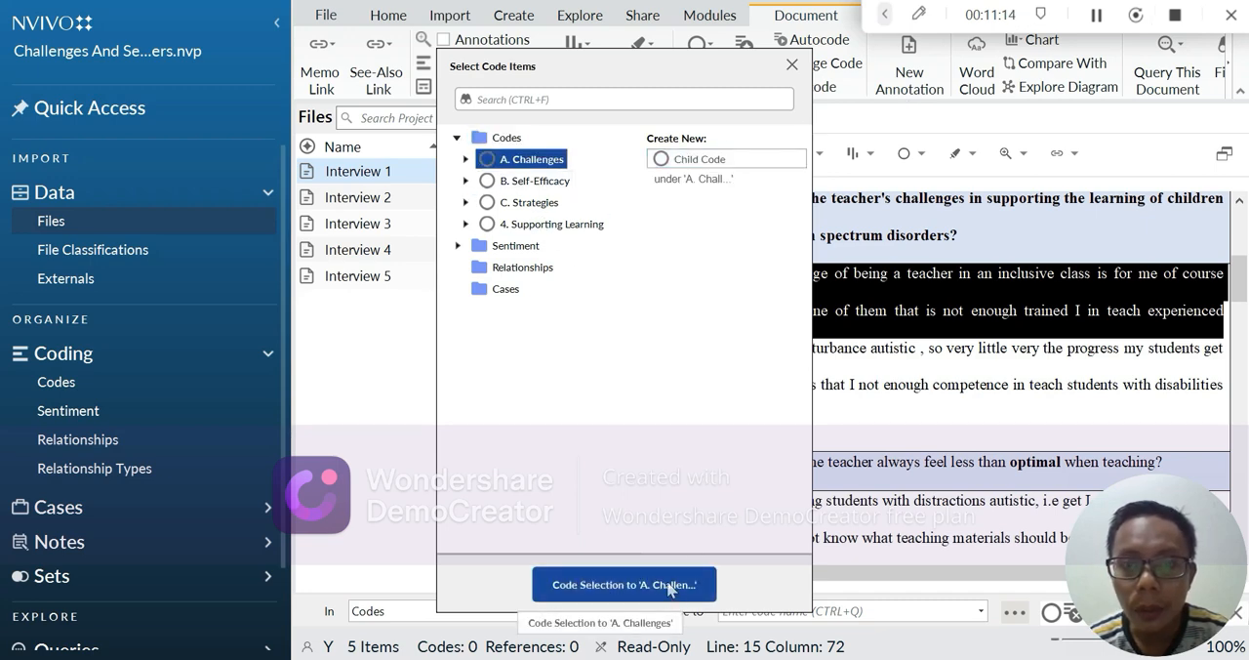
pyautogui.click(672, 597)
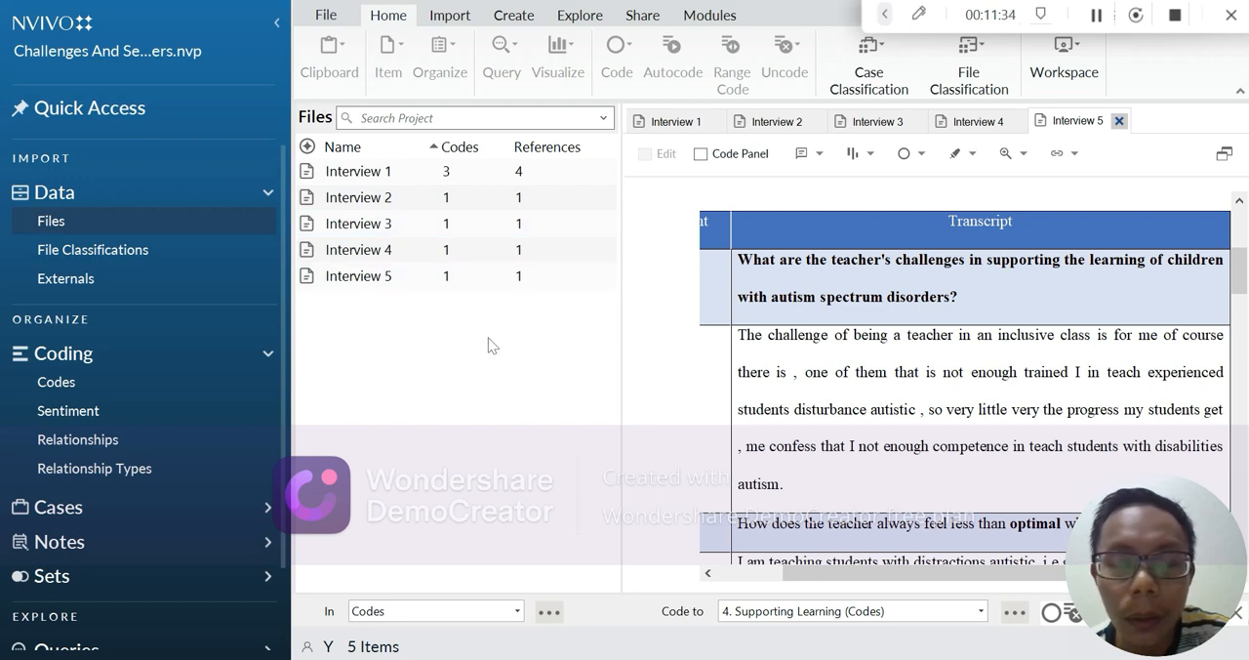
# Step: Open the Codes collection, expand A. Challenges, and examine its child codes and the file and reference counts
pyautogui.click(1097, 21)
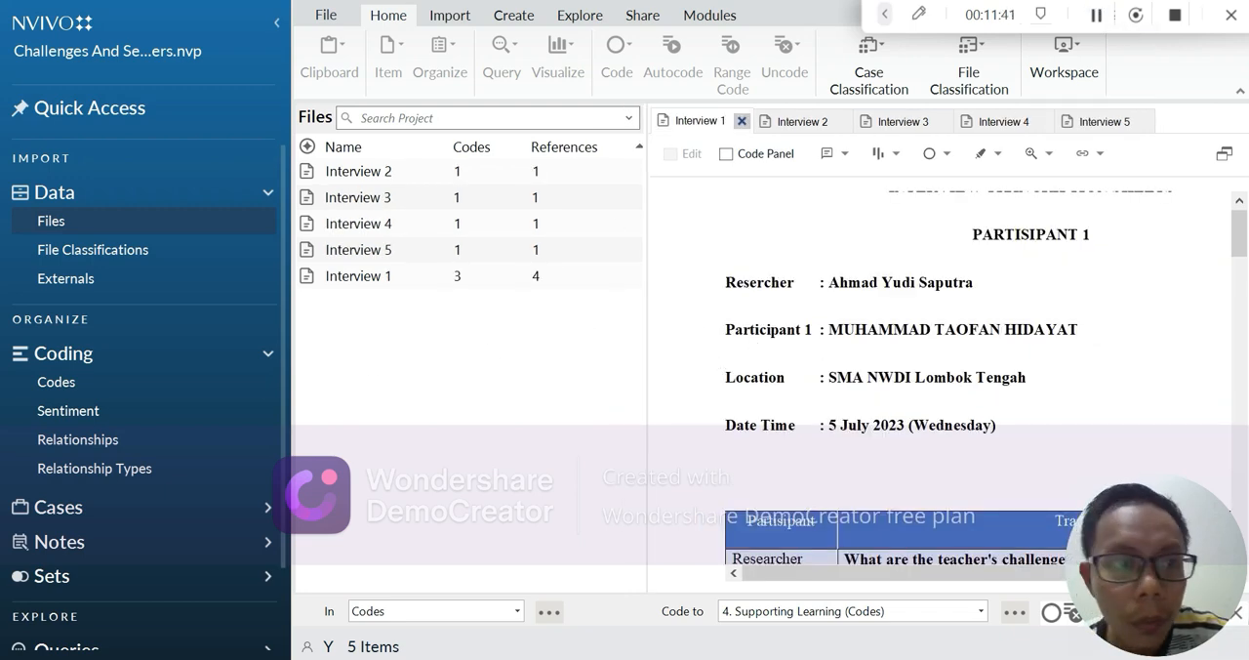
pyautogui.click(173, 384)
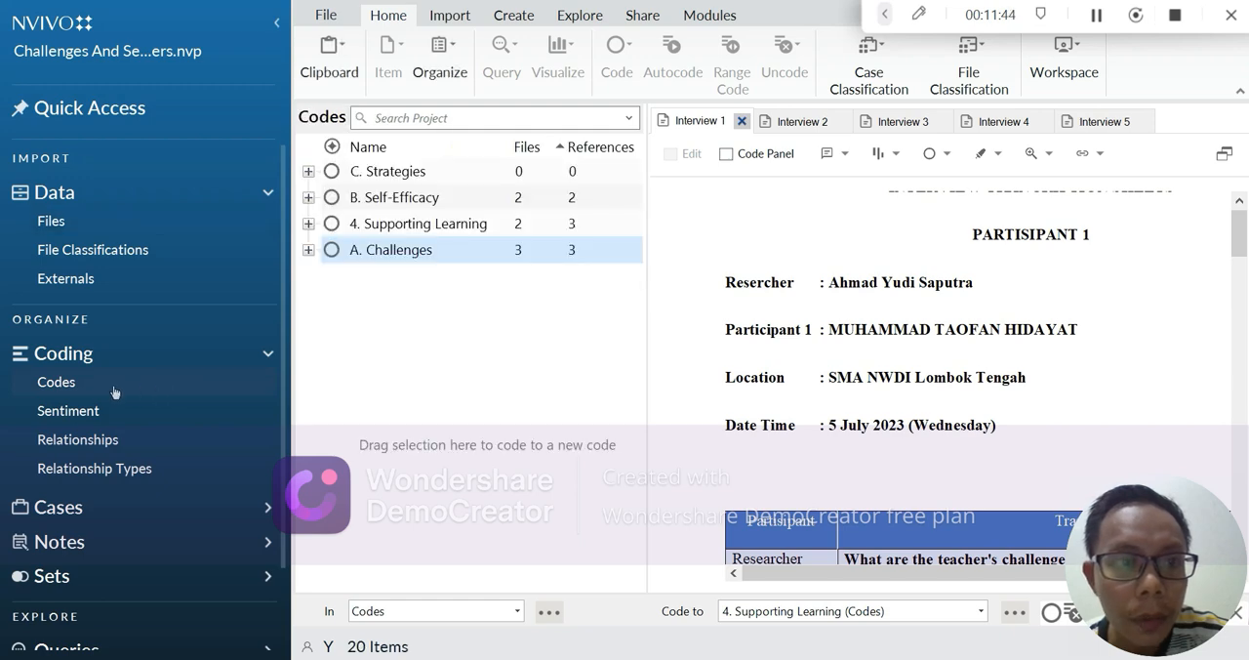
pyautogui.click(374, 252)
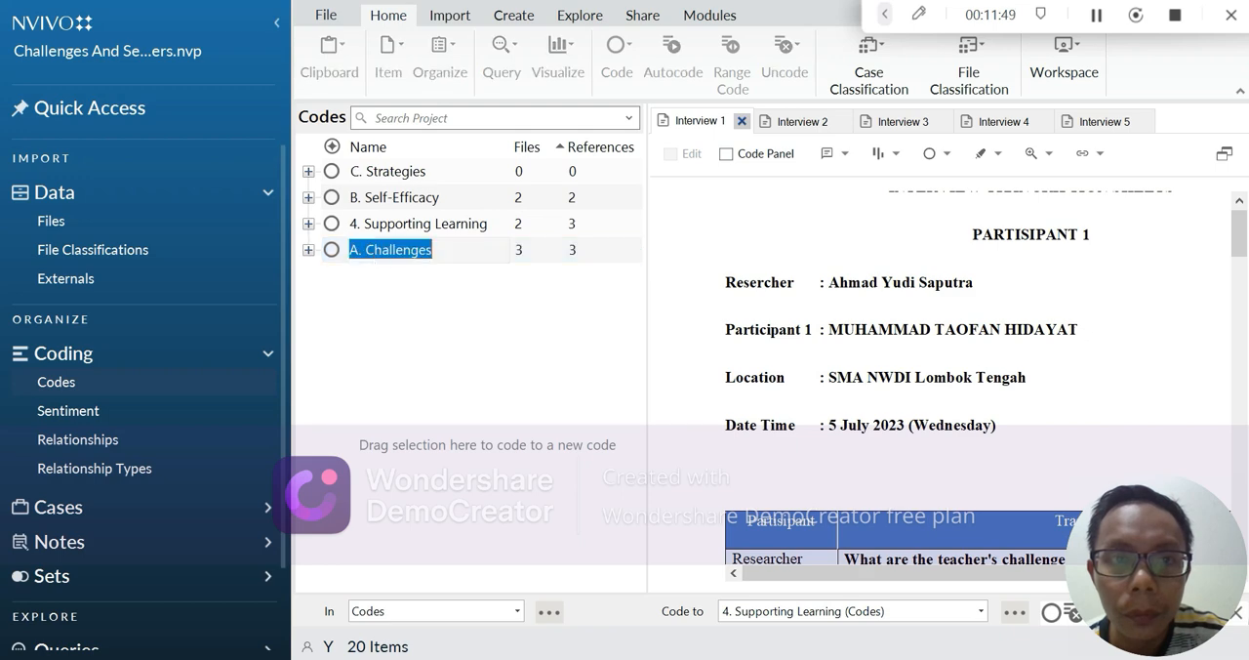
pyautogui.click(441, 310)
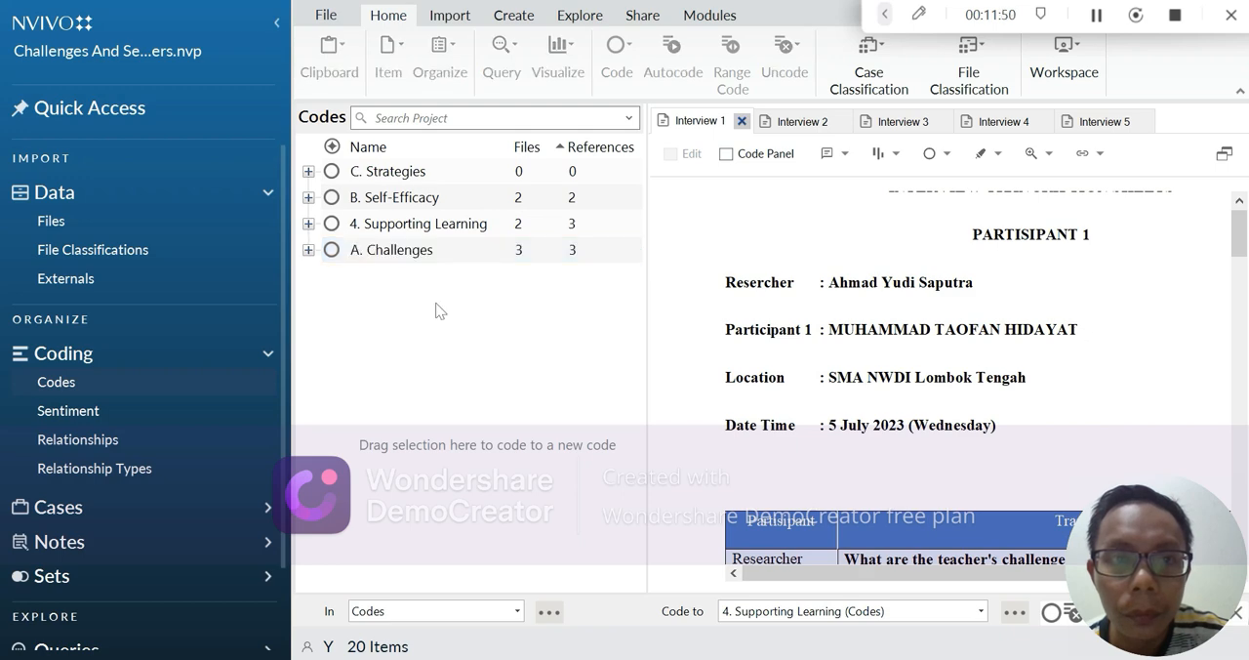
pyautogui.click(1097, 18)
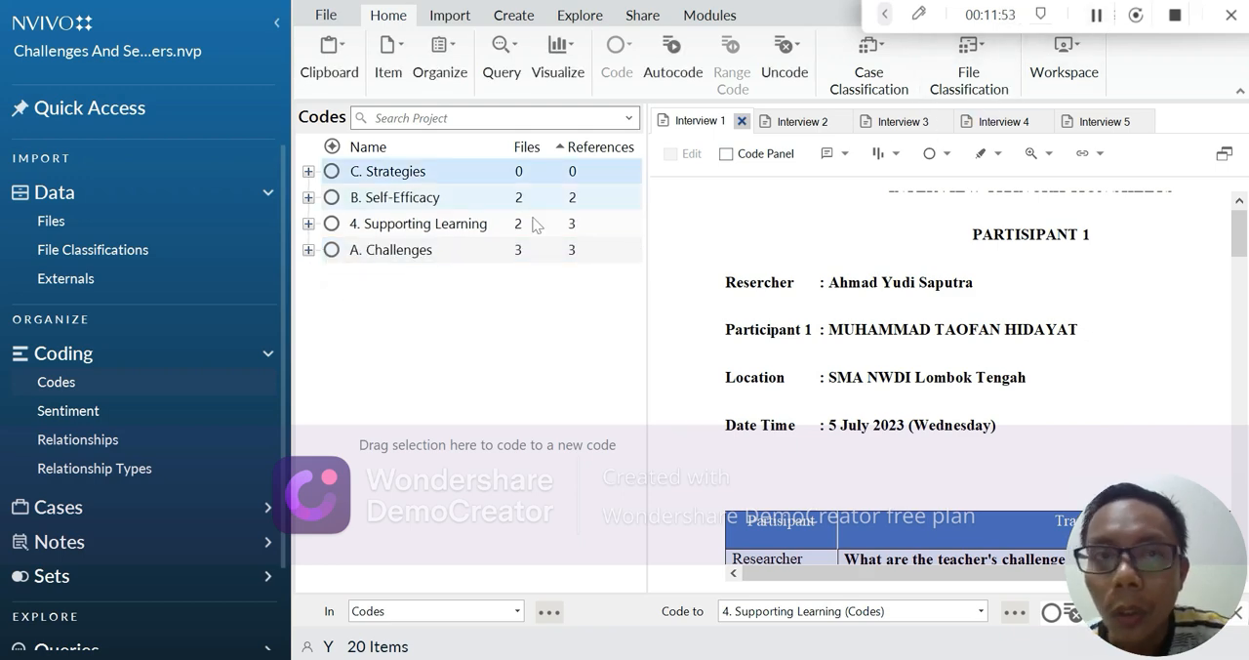
pyautogui.click(308, 250)
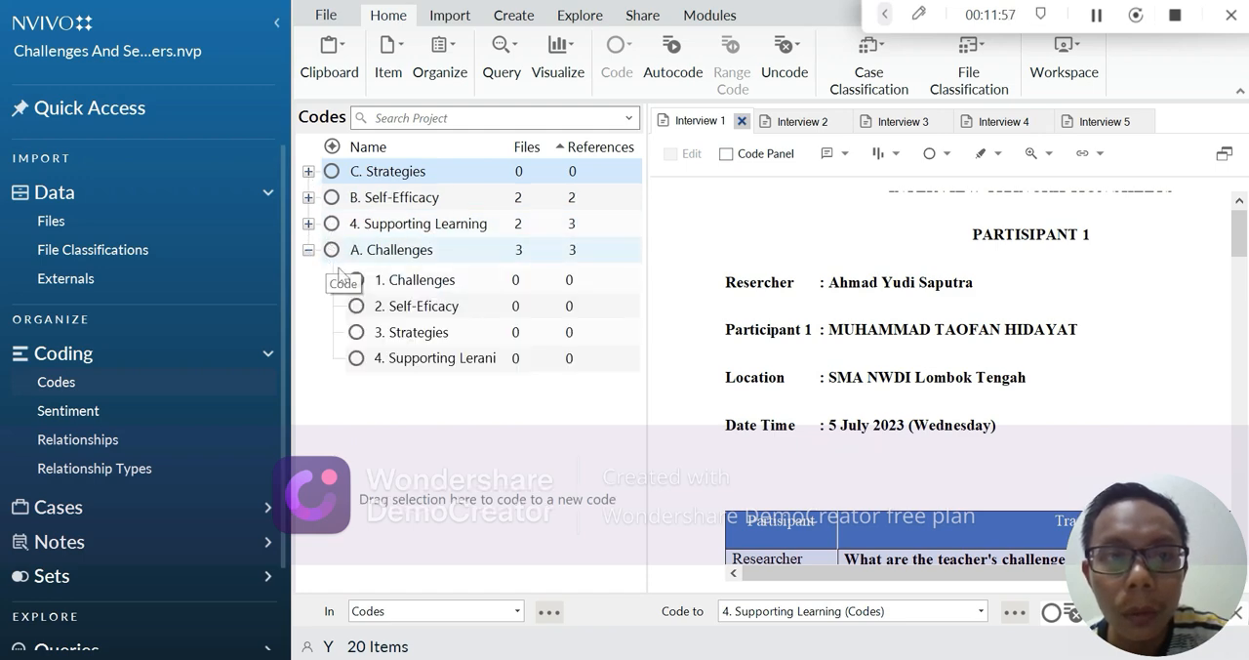
pyautogui.click(472, 253)
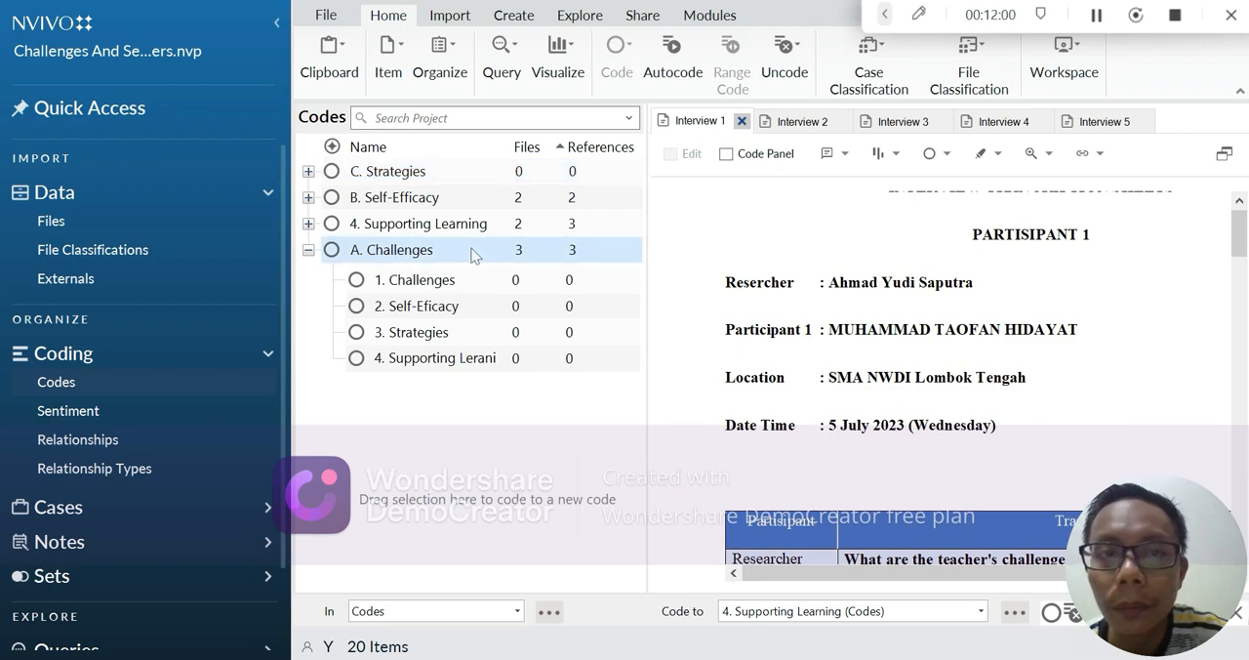
# Step: Open the A. Challenges code, examine its coded references, and follow the link to the Interview 1 source
pyautogui.doubleClick(407, 250)
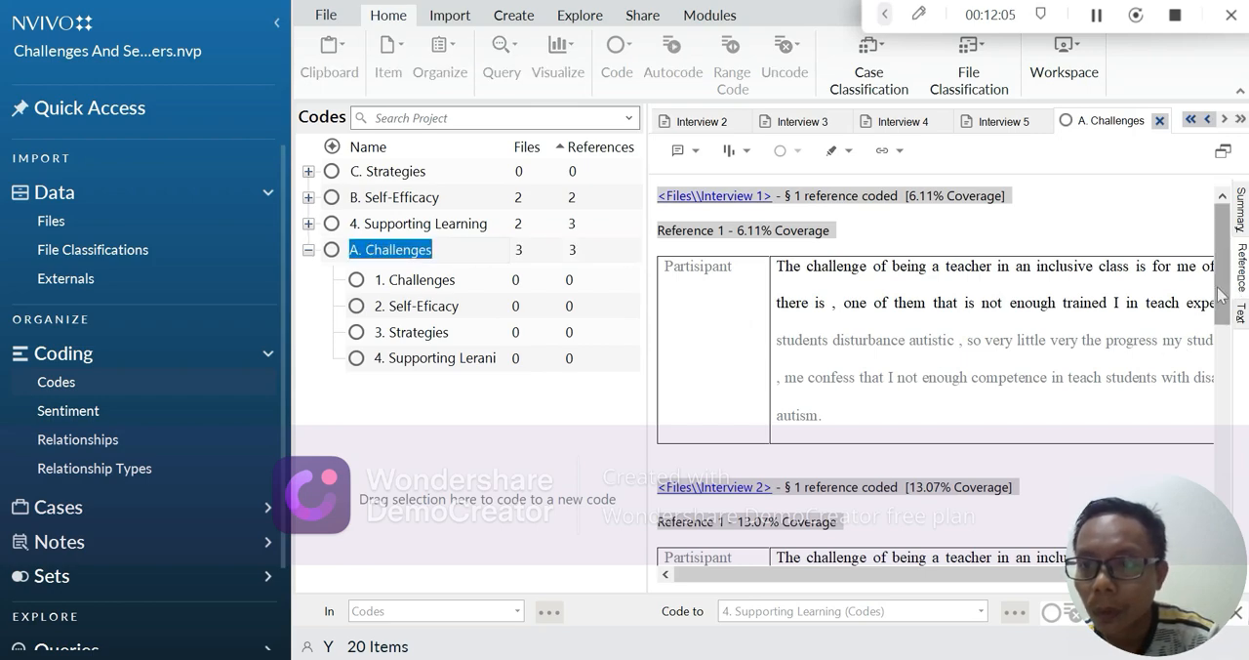
pyautogui.moveTo(1220, 295)
pyautogui.mouseDown()
pyautogui.moveTo(1221, 522)
pyautogui.moveTo(1221, 295)
pyautogui.mouseUp()
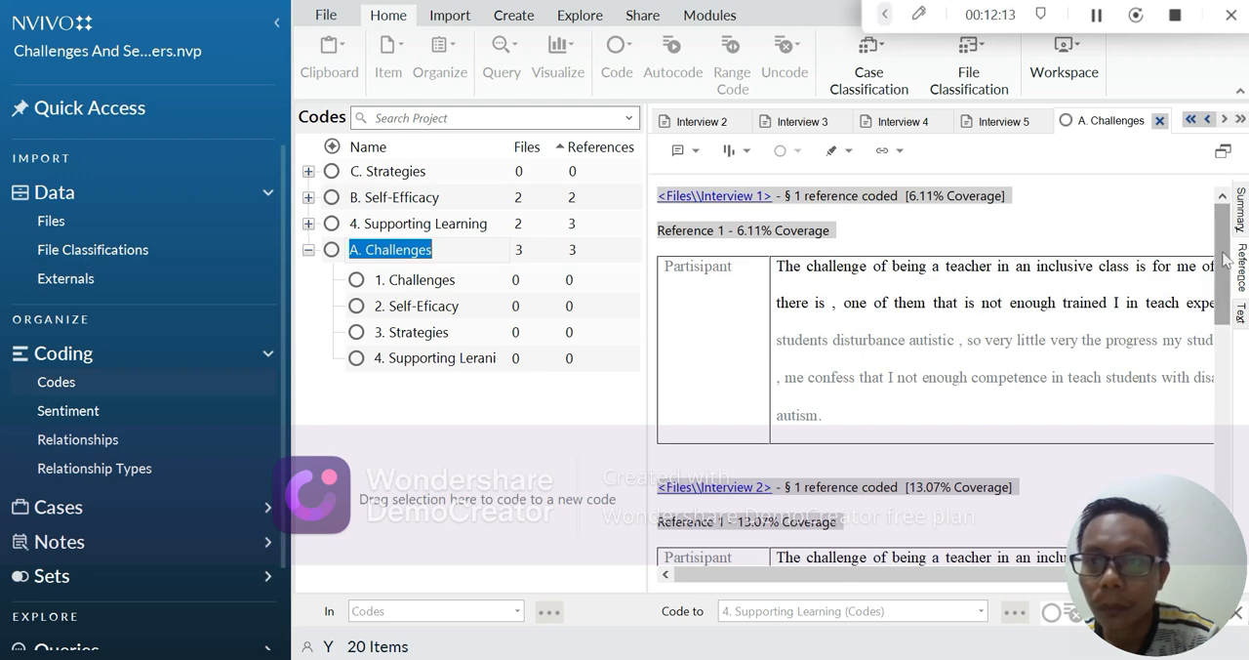
pyautogui.moveTo(1224, 252); pyautogui.dragTo(1229, 269)
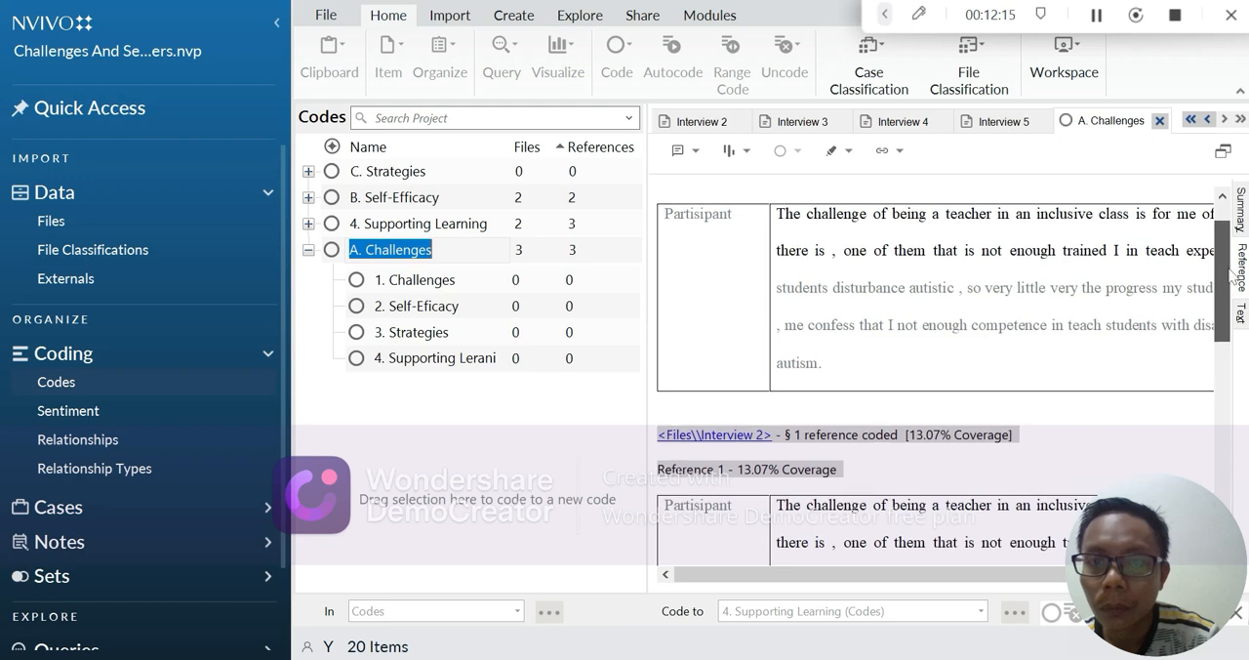
pyautogui.click(1097, 15)
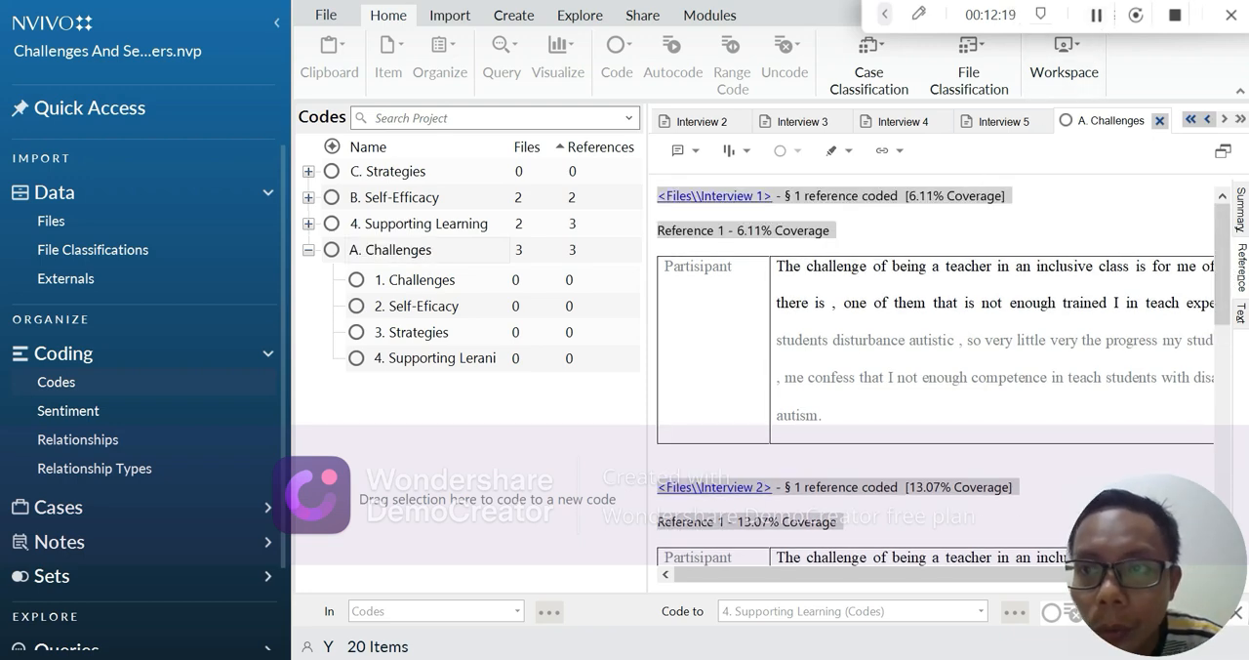
pyautogui.click(663, 196)
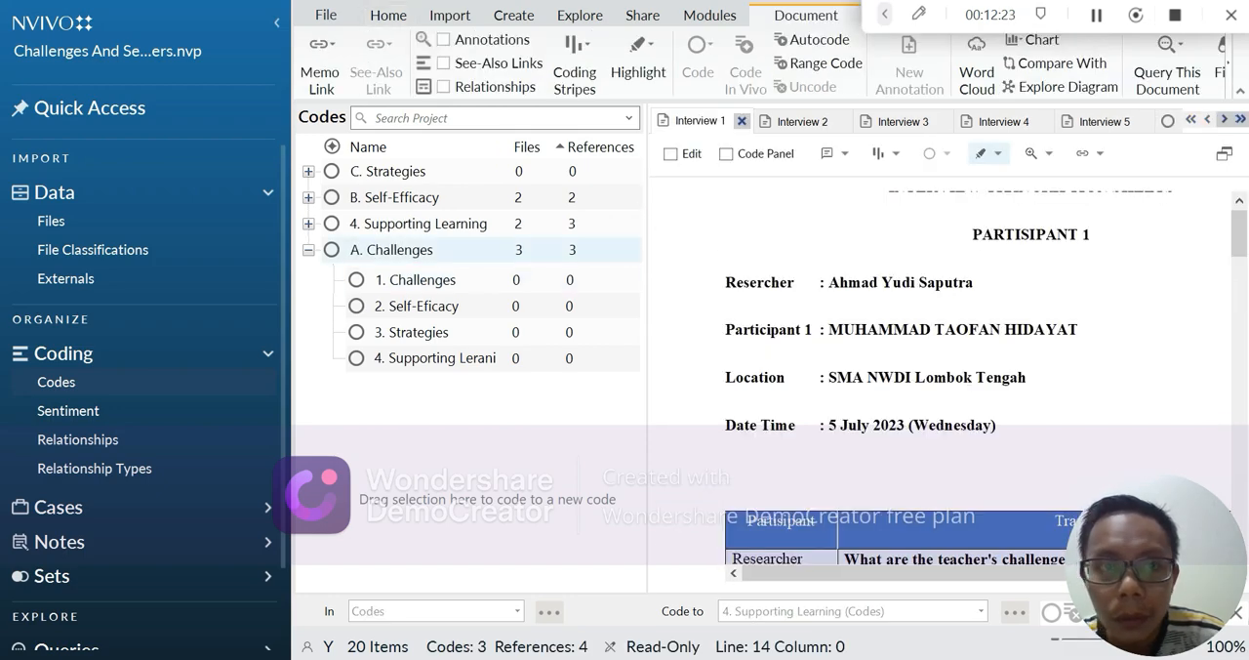
pyautogui.click(1097, 17)
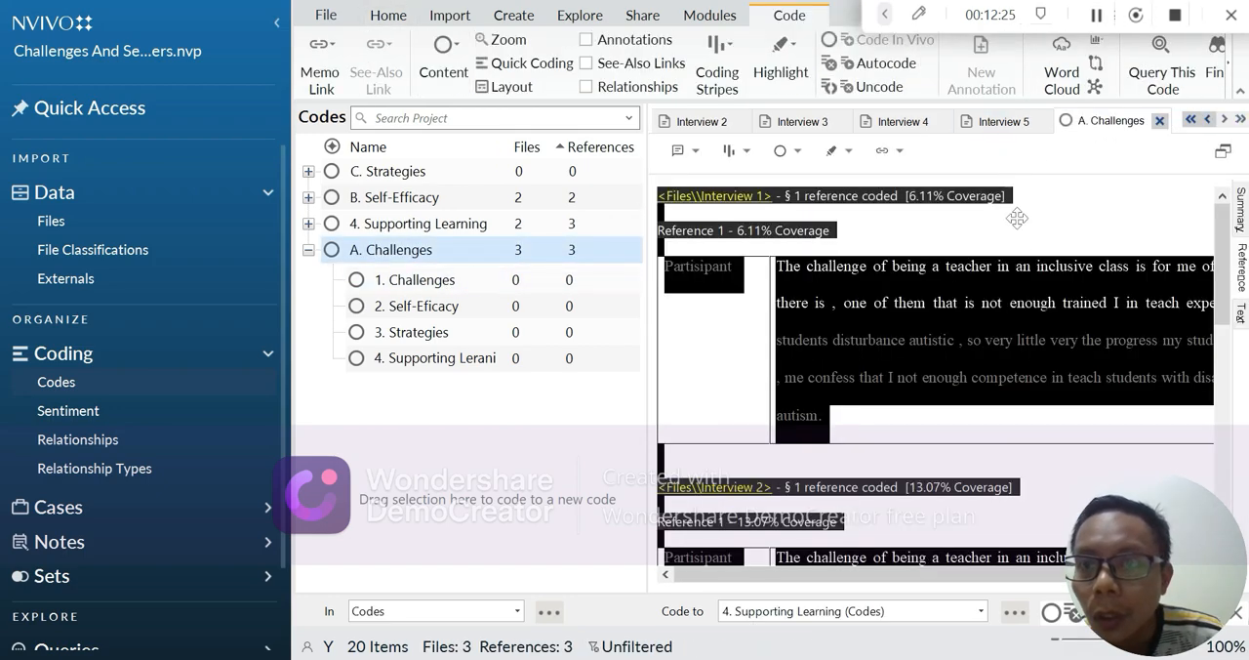
# Step: Copy all coded references of A. Challenges, paste them into a new blank Word document, and return to NVivo
pyautogui.rightClick(747, 304)
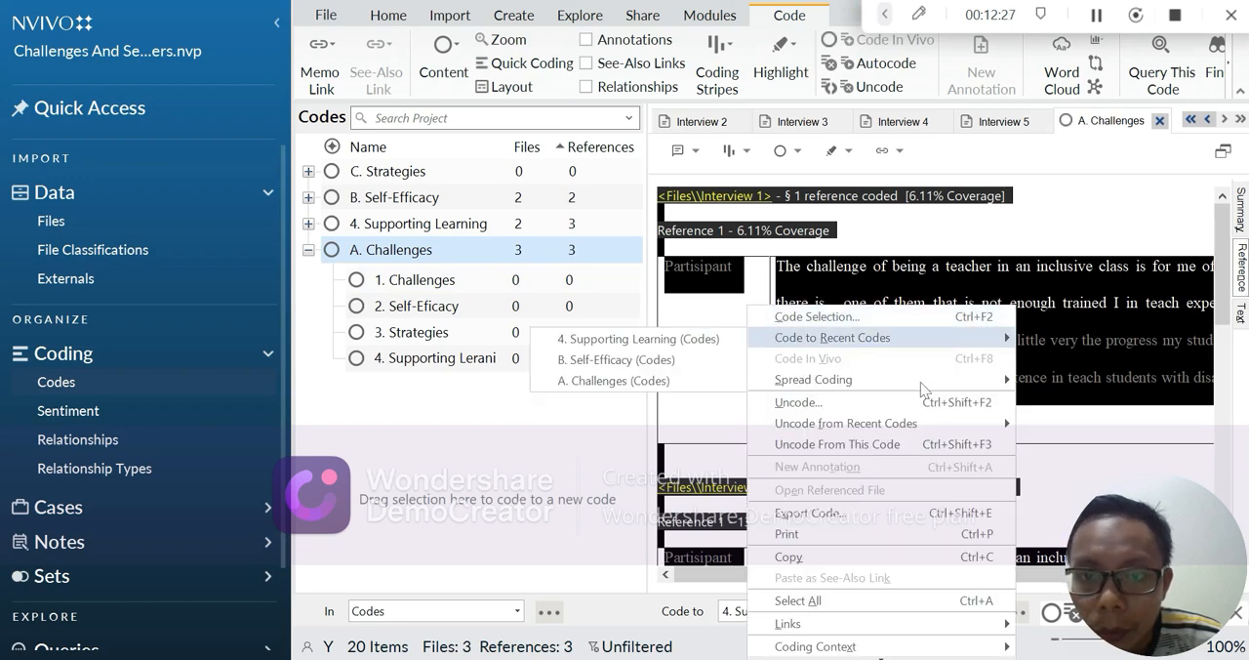
pyautogui.click(879, 556)
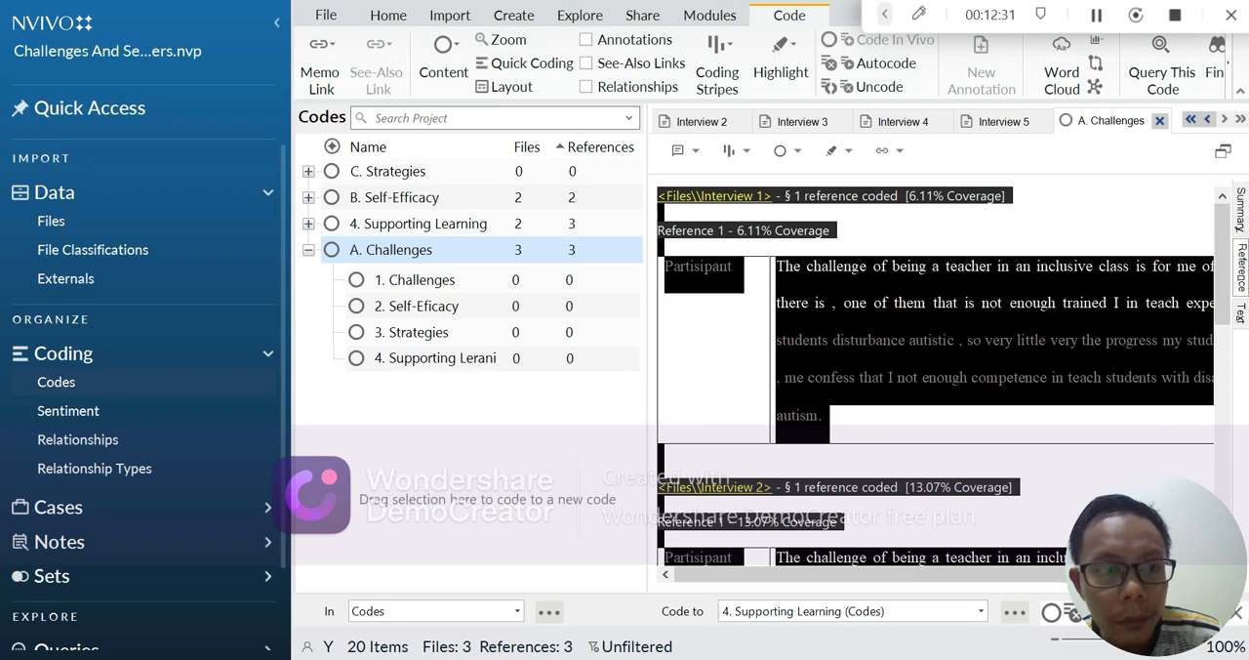
pyautogui.click(152, 658)
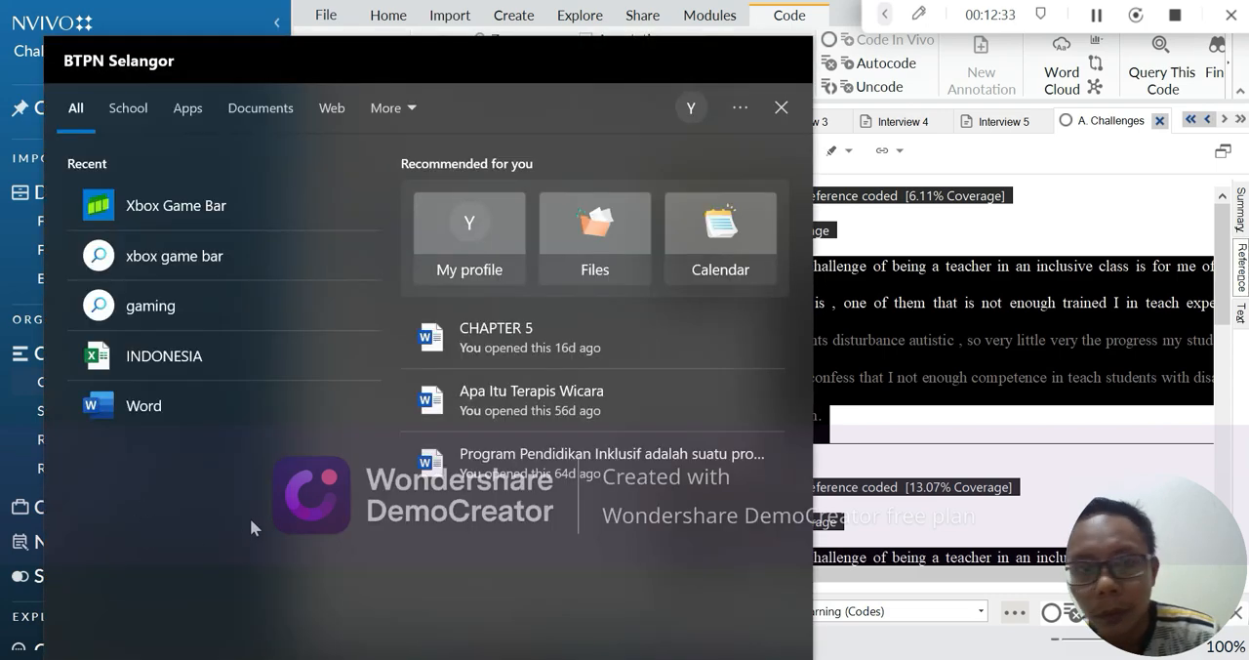
pyautogui.click(241, 408)
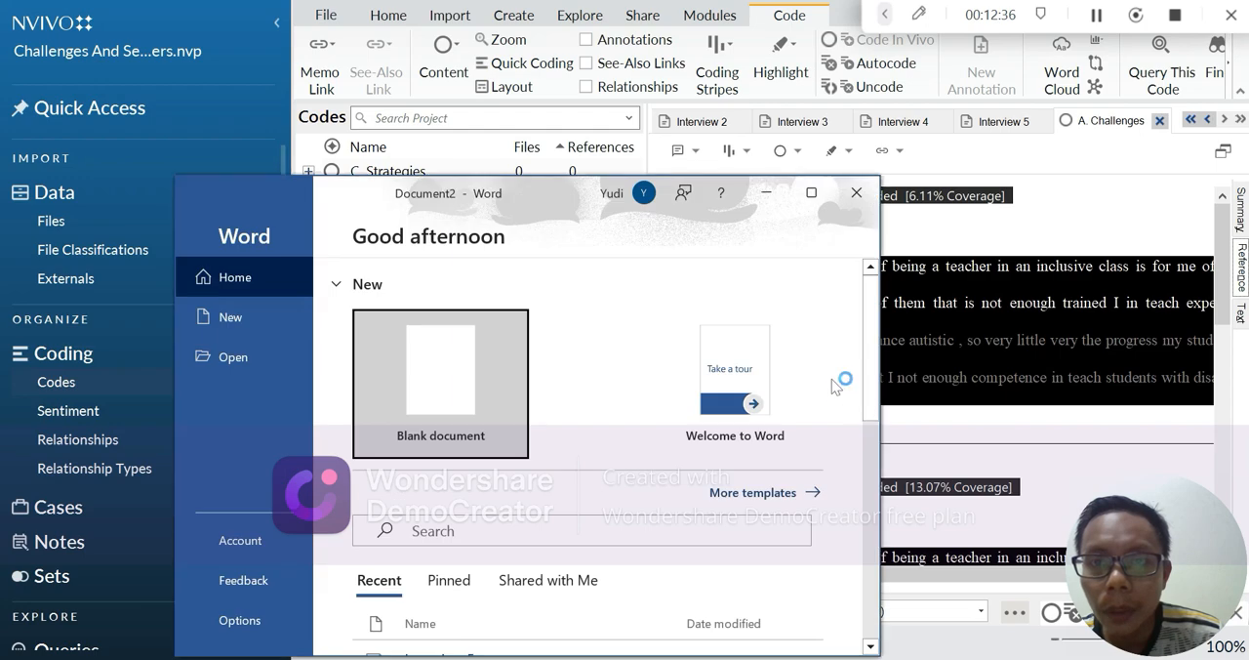
pyautogui.click(431, 387)
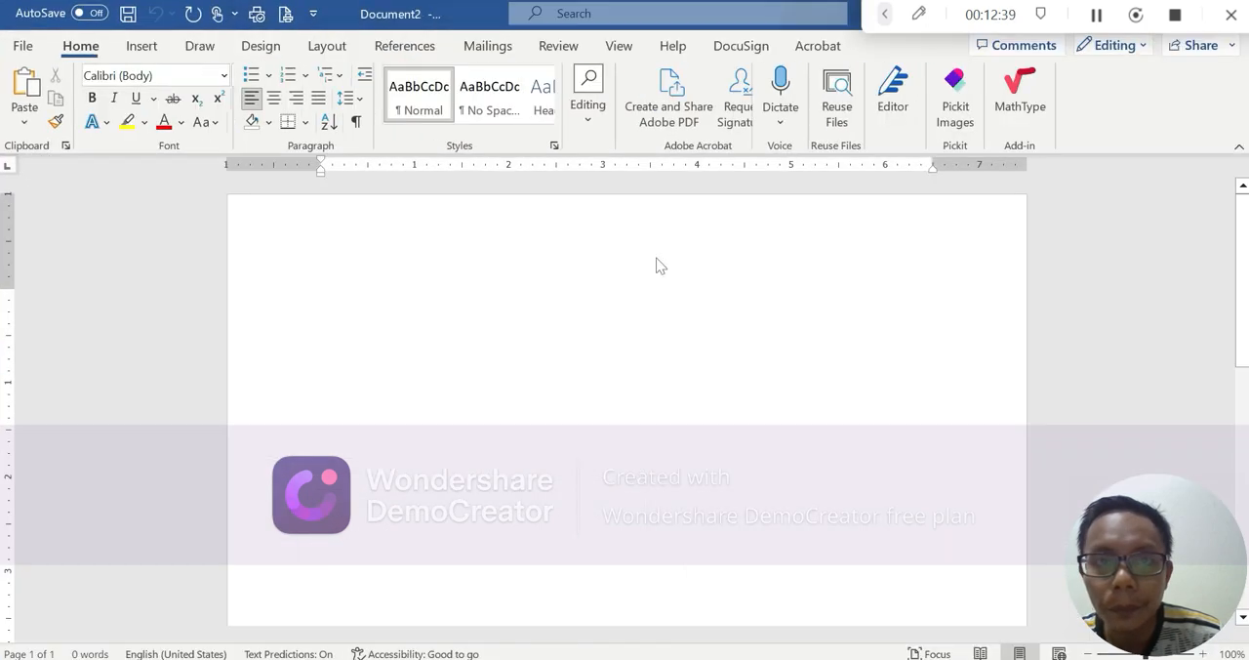
pyautogui.hotkey('ctrl', 'v')
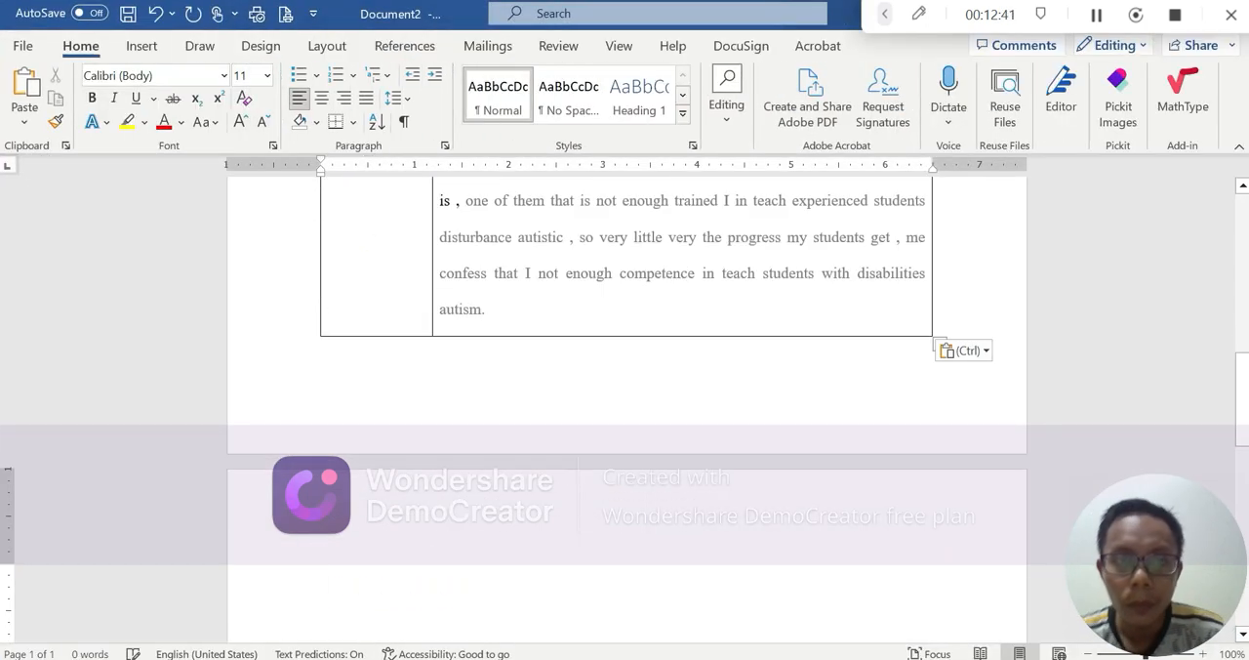
pyautogui.scroll(9, 624, 410)
pyautogui.scroll(2, 624, 410)
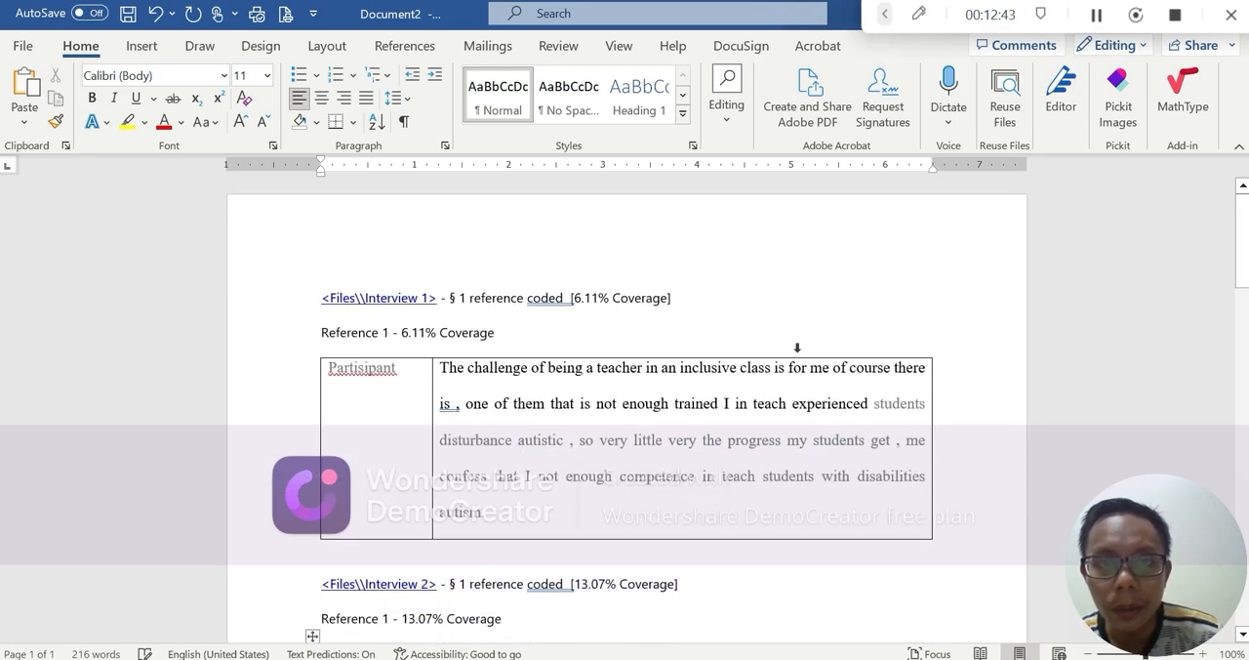
pyautogui.scroll(1, 624, 410)
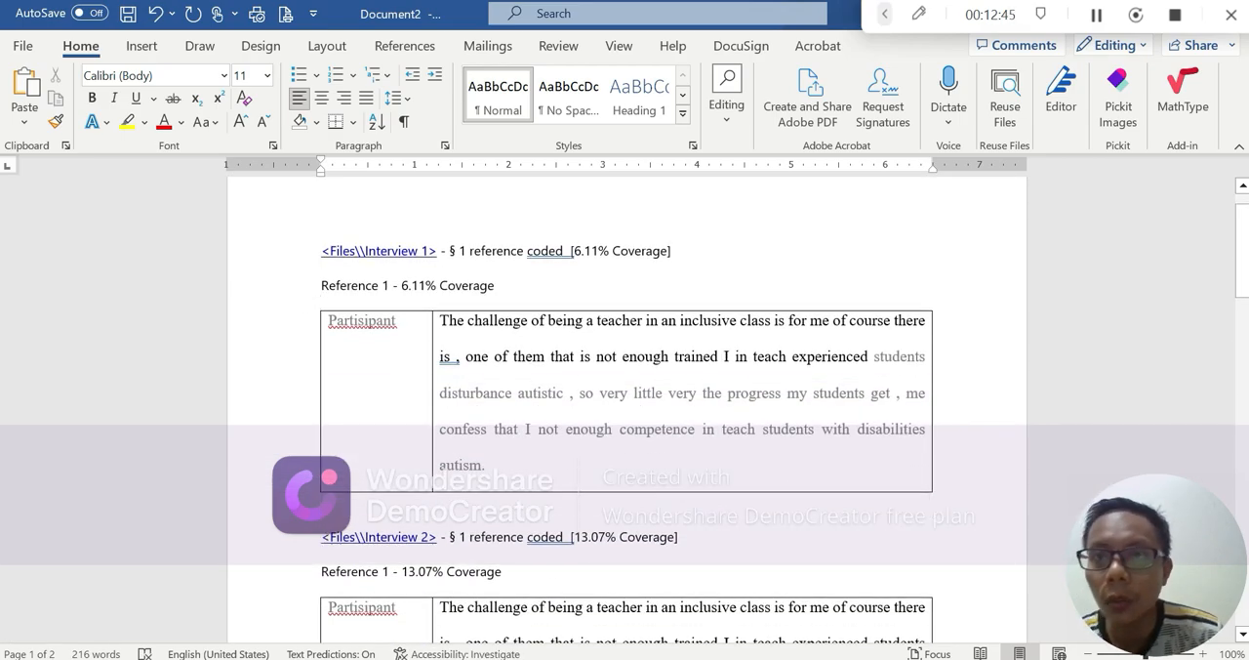
pyautogui.hotkey('alt', 'Tab')
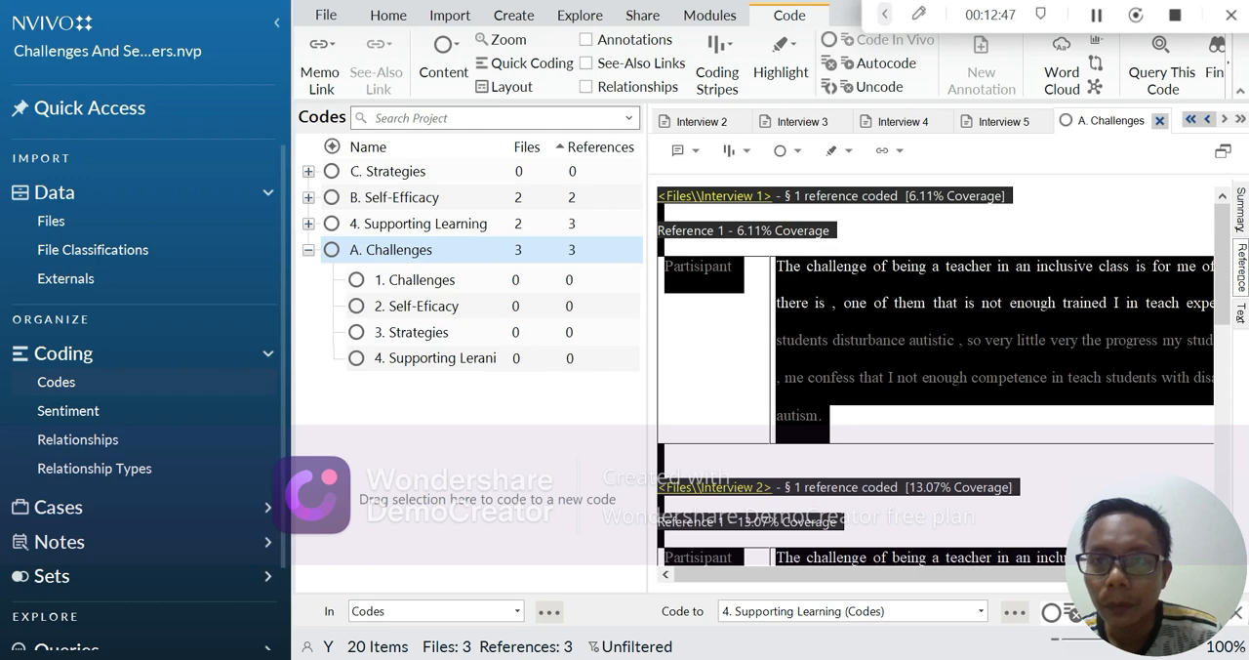
pyautogui.click(831, 230)
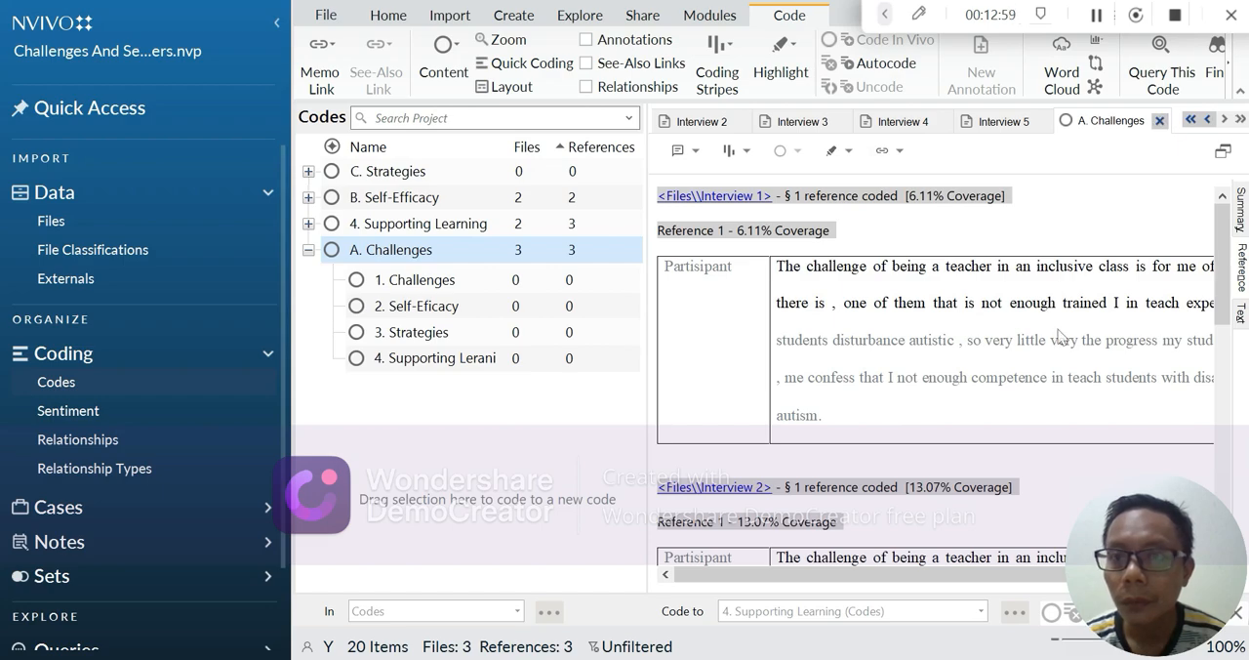
# Step: Create a comparison diagram of the files Interview 1 and Interview 2
pyautogui.click(1097, 16)
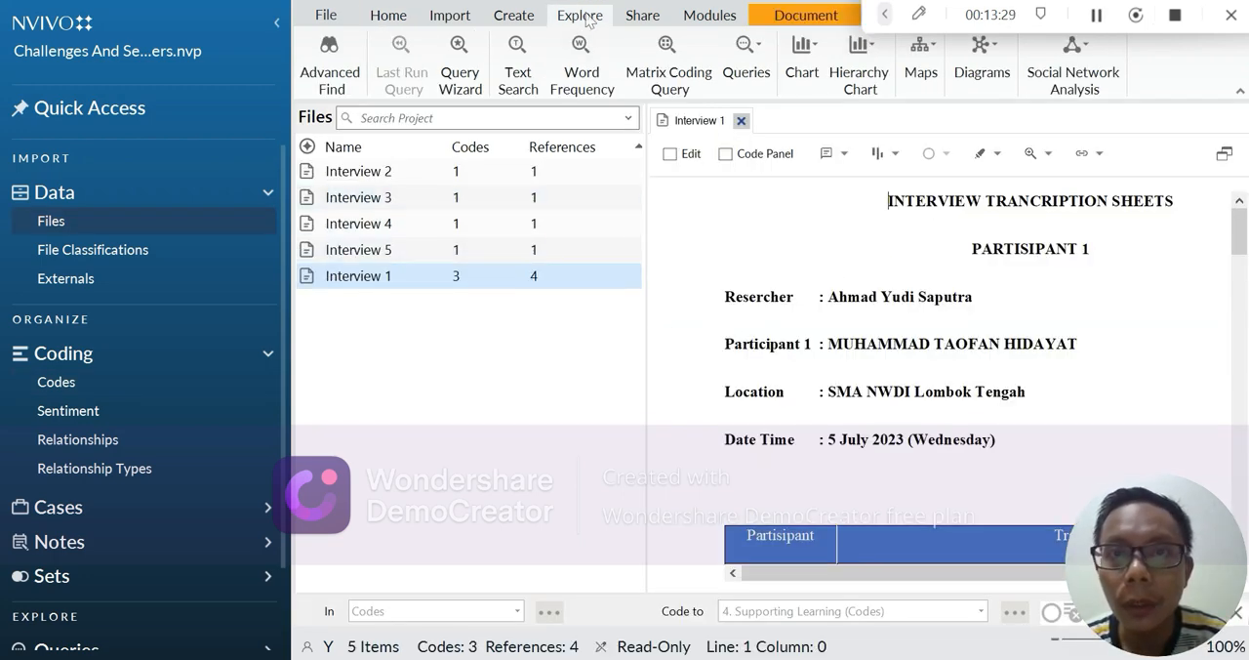
pyautogui.click(984, 70)
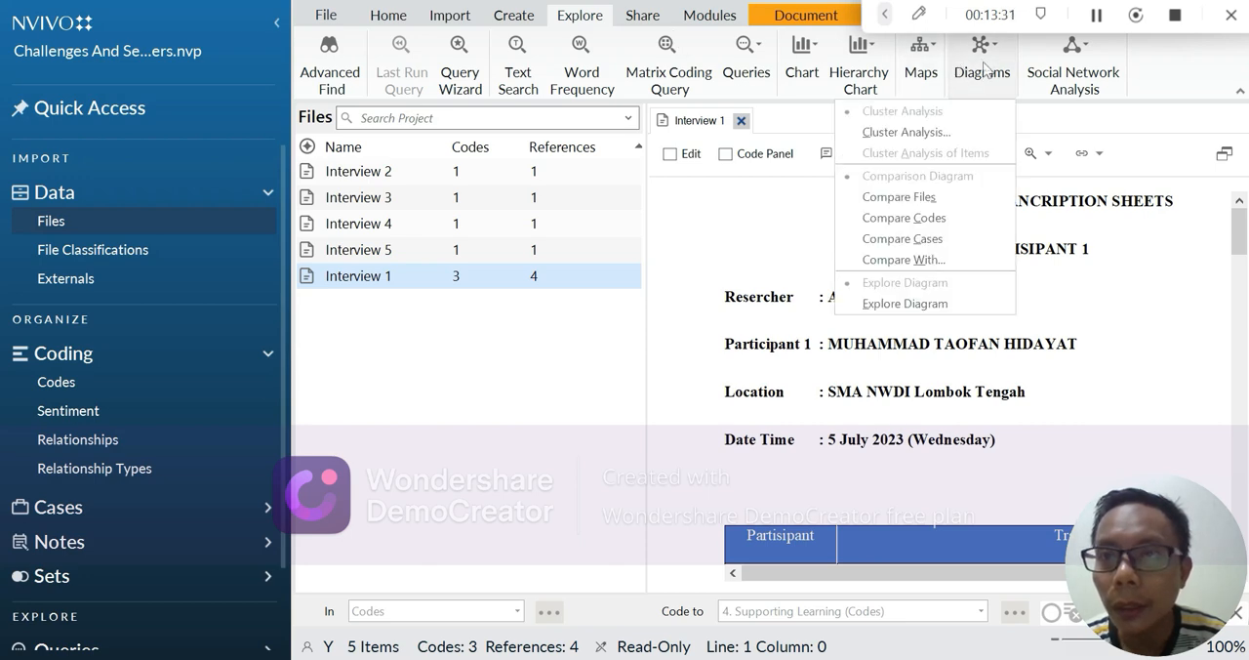
pyautogui.click(973, 73)
pyautogui.click(974, 74)
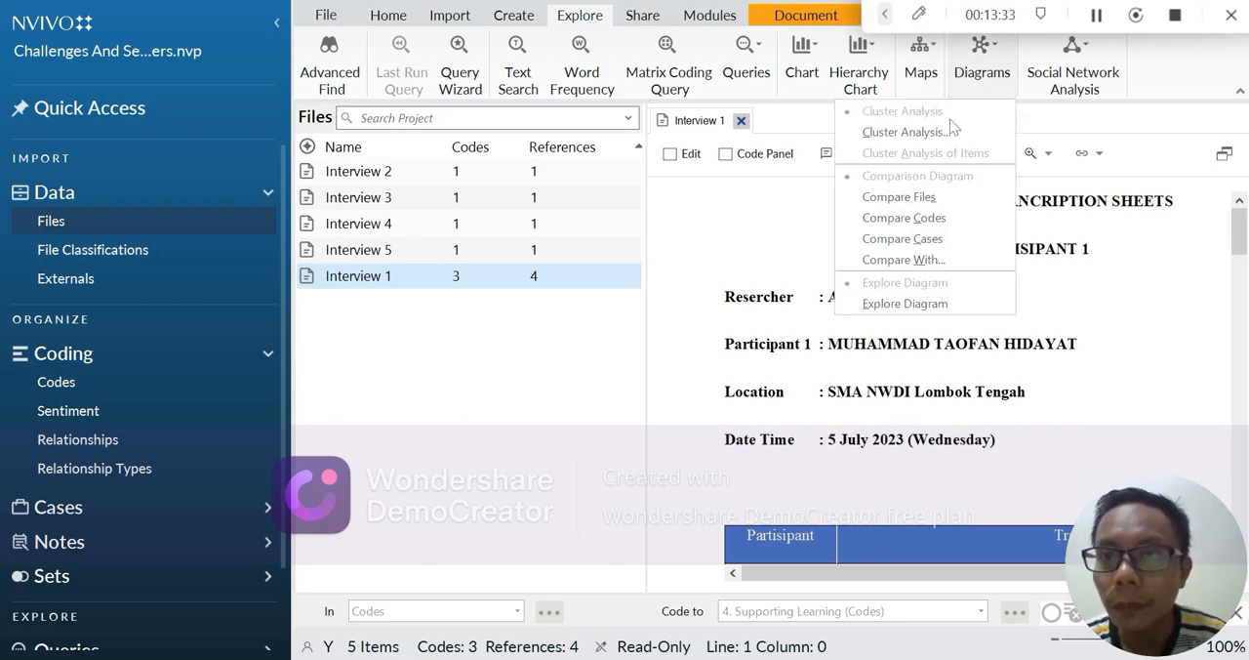
pyautogui.click(1096, 15)
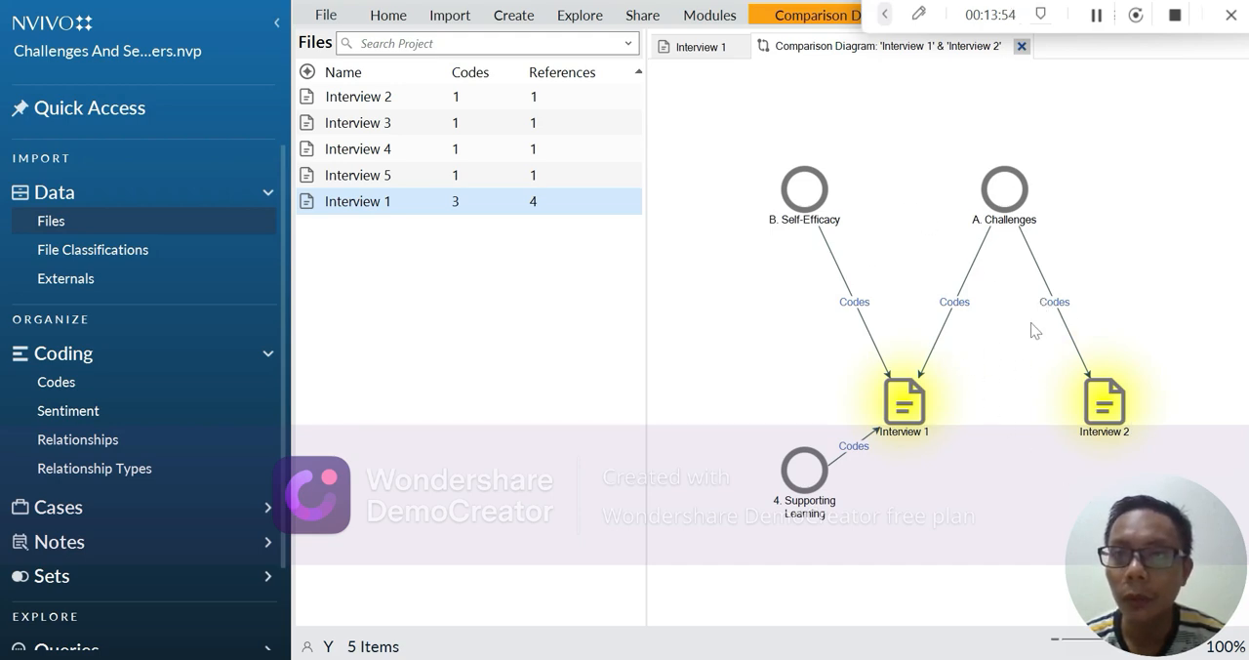
pyautogui.click(1094, 15)
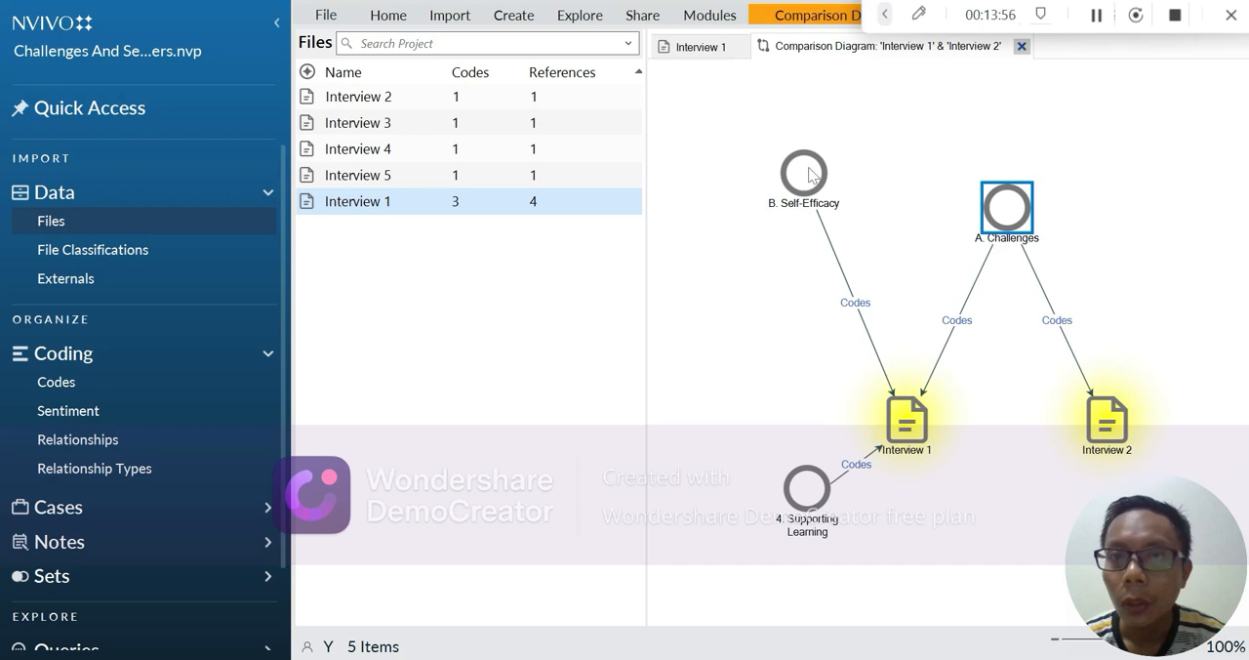
# Step: Copy the B. Self-Efficacy node from the comparison diagram and paste it on page 2 of the Word document
pyautogui.click(807, 178)
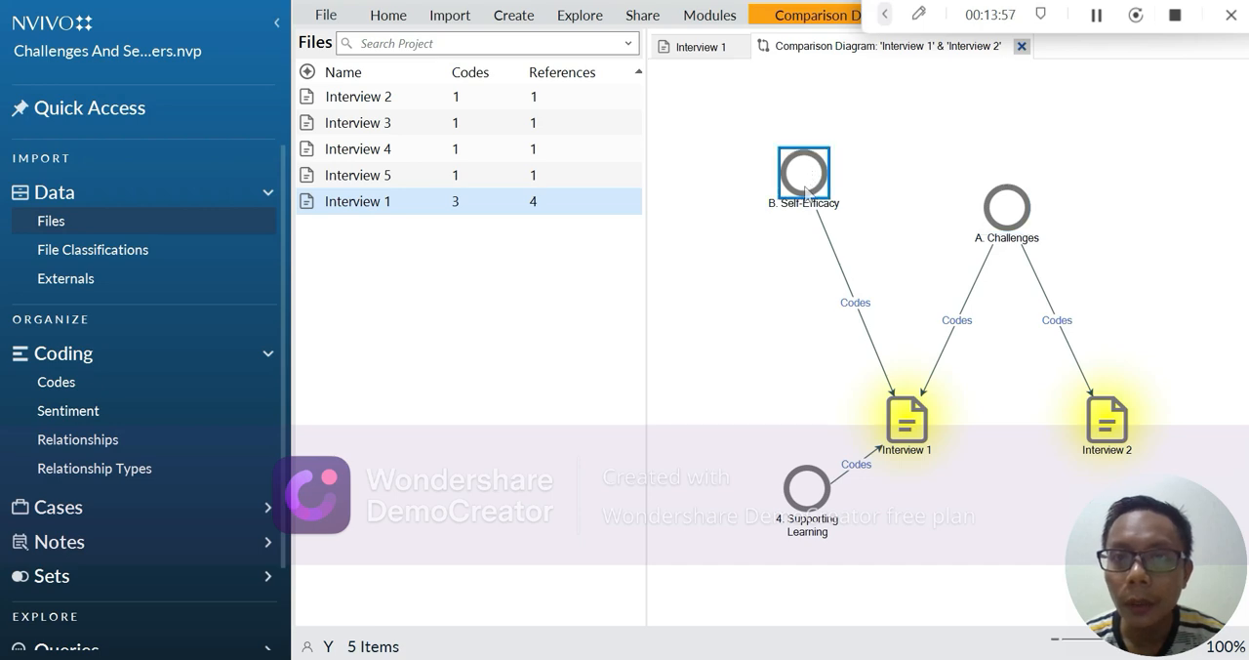
pyautogui.rightClick(802, 181)
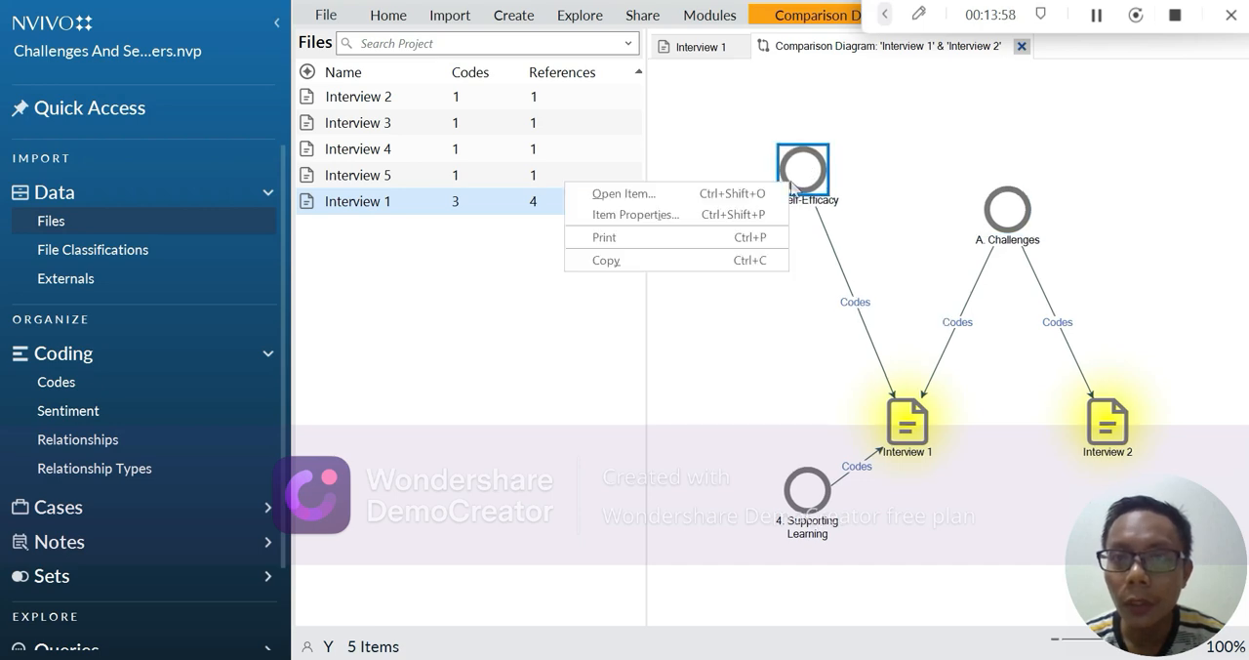
pyautogui.click(749, 261)
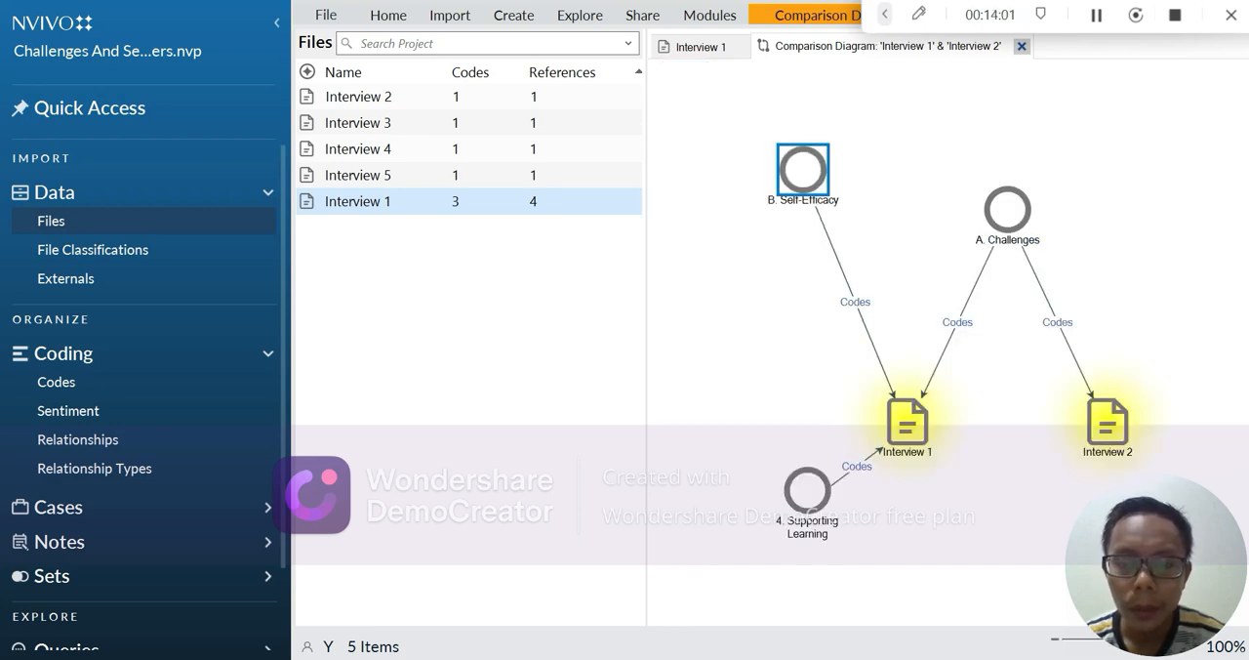
pyautogui.click(739, 596)
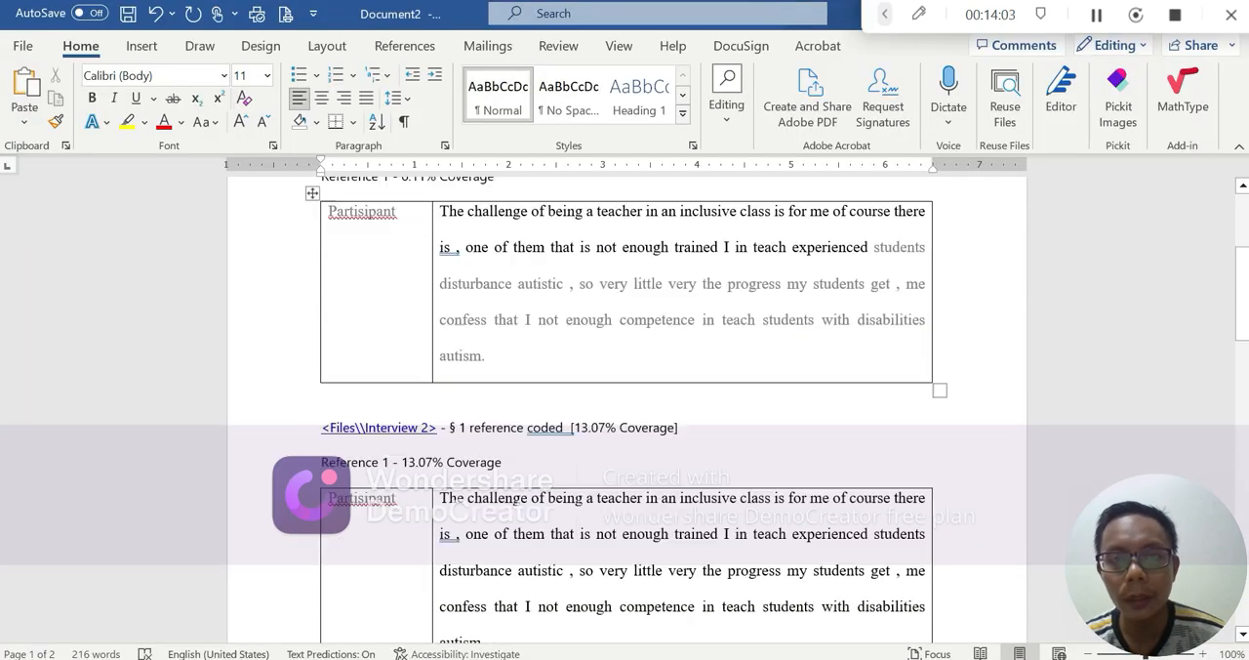
pyautogui.scroll(-5, 321, 298)
pyautogui.click(321, 298)
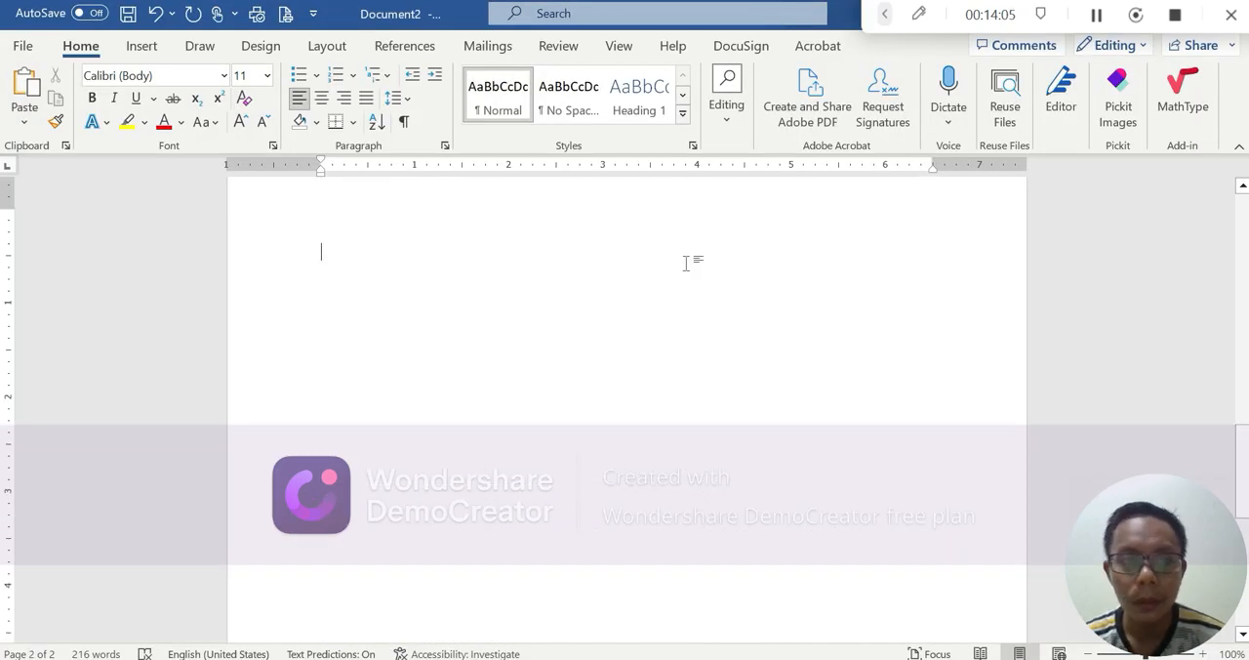
pyautogui.hotkey('ctrl', 'v')
pyautogui.scroll(3, 686, 630)
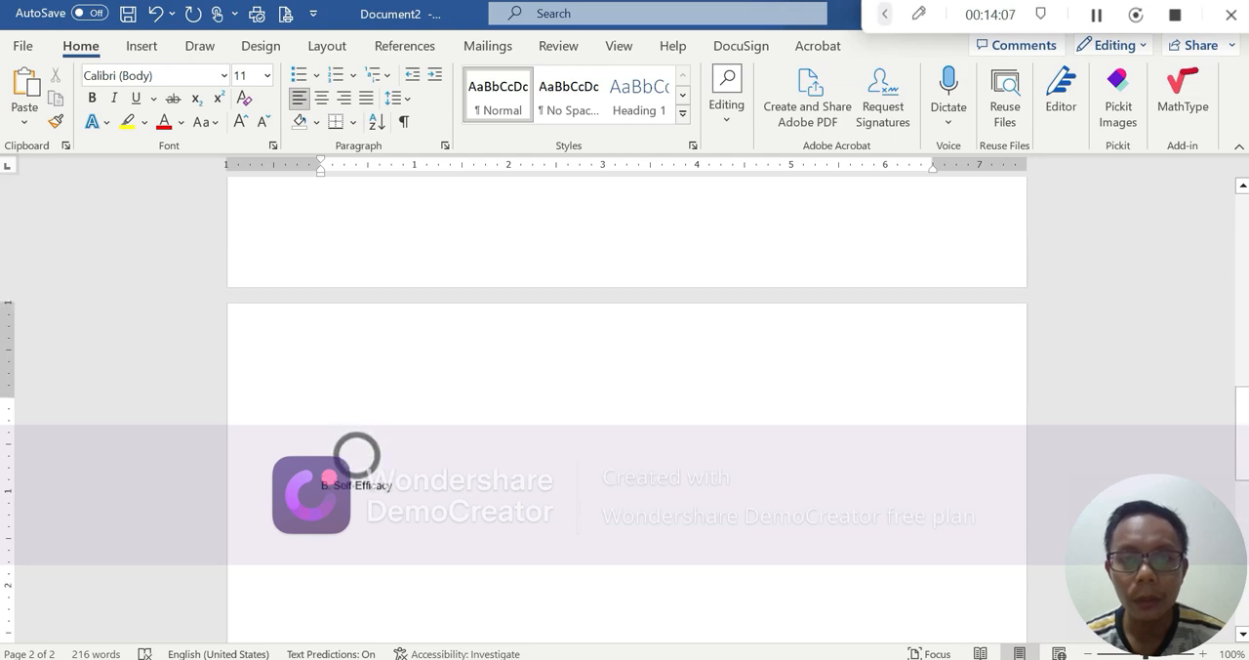
pyautogui.scroll(-5, 686, 409)
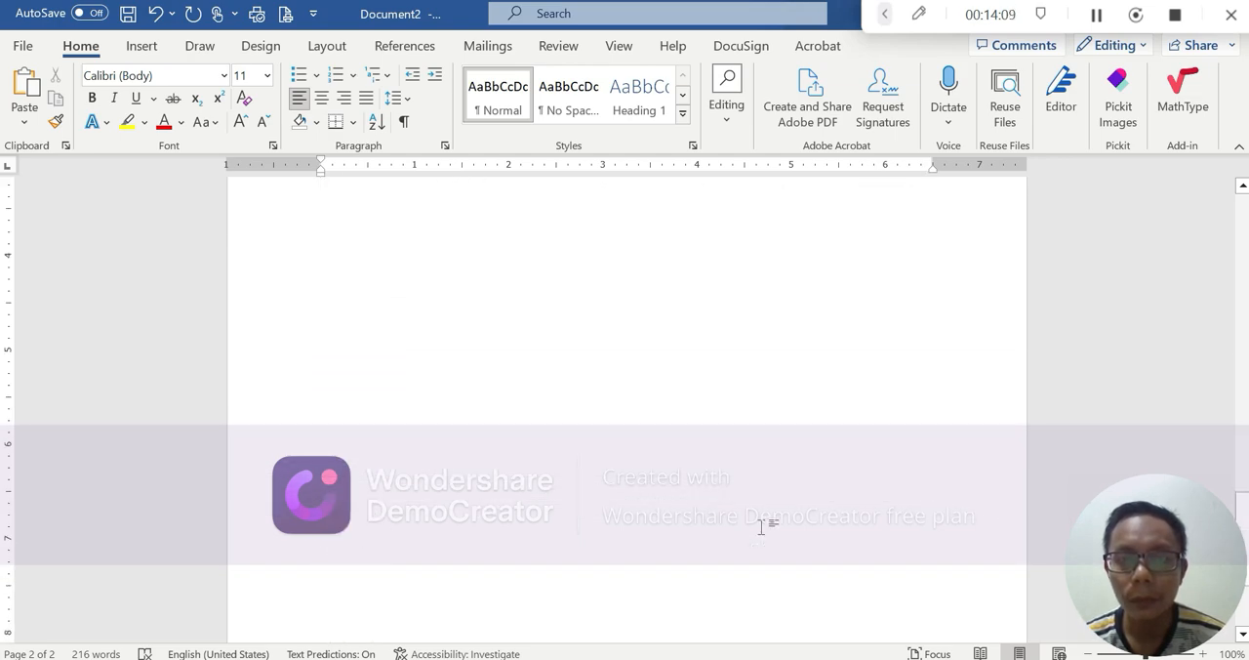
pyautogui.hotkey('alt', 'Tab')
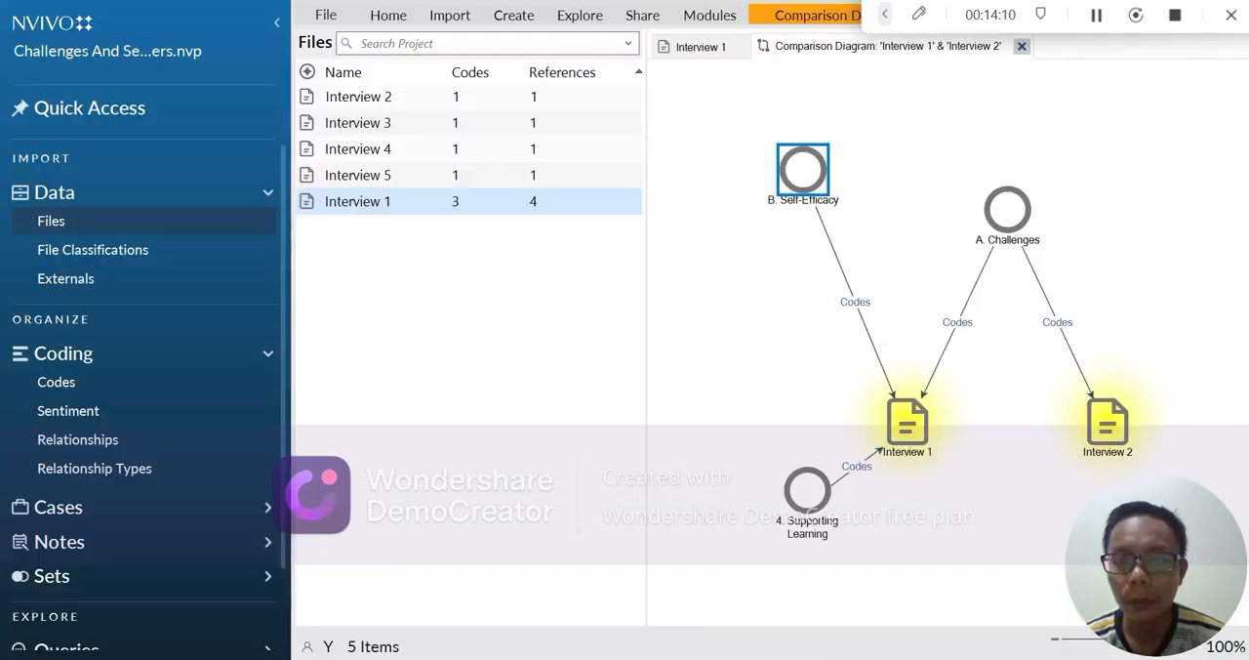
# Step: Copy the whole comparison diagram with all its nodes and connectors and paste it on page 2 of the Word document
pyautogui.click(908, 422)
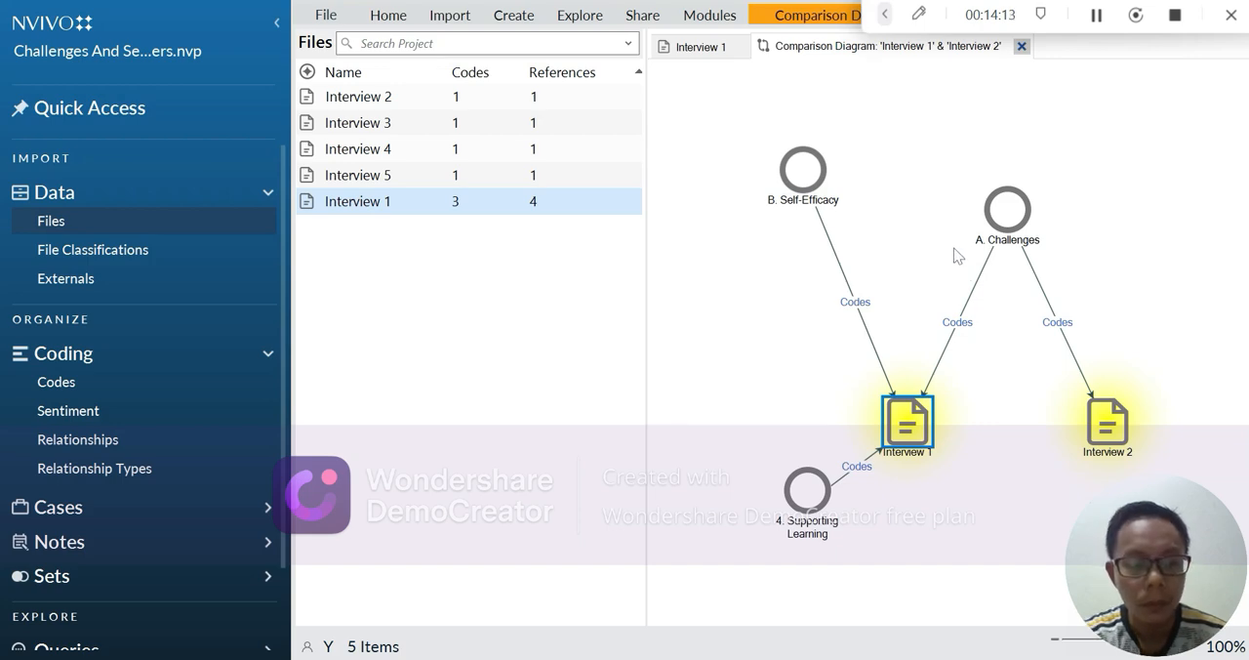
pyautogui.hotkey('ctrl', 'a')
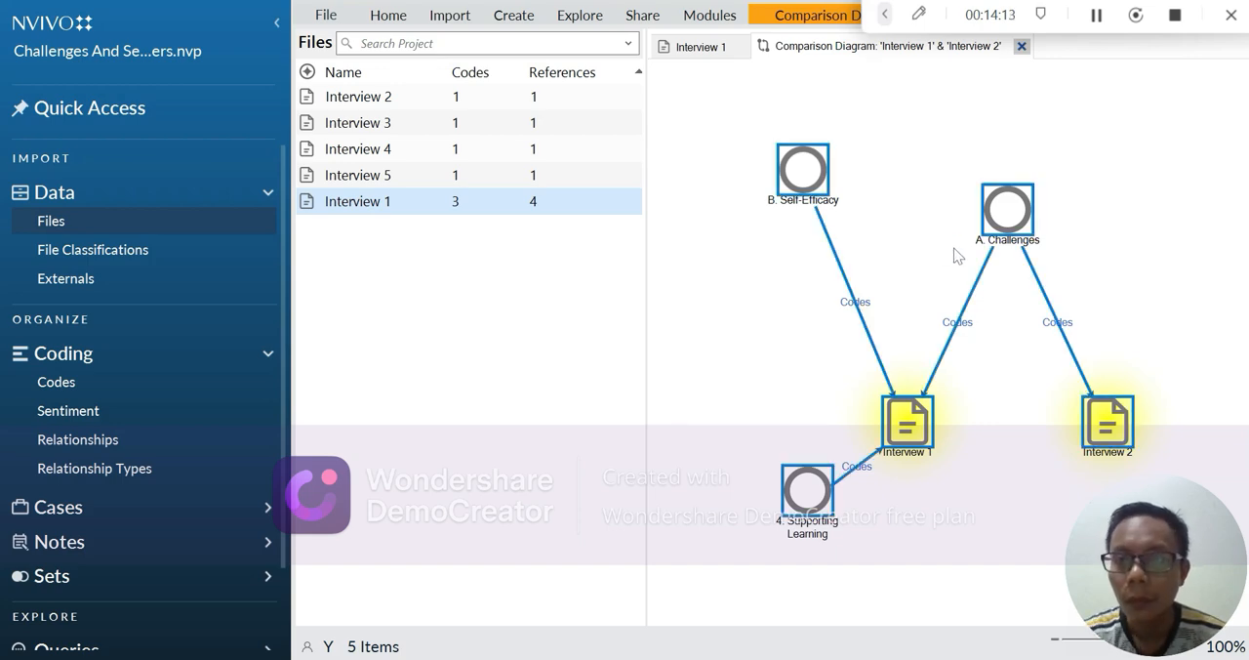
pyautogui.rightClick(904, 422)
pyautogui.click(890, 447)
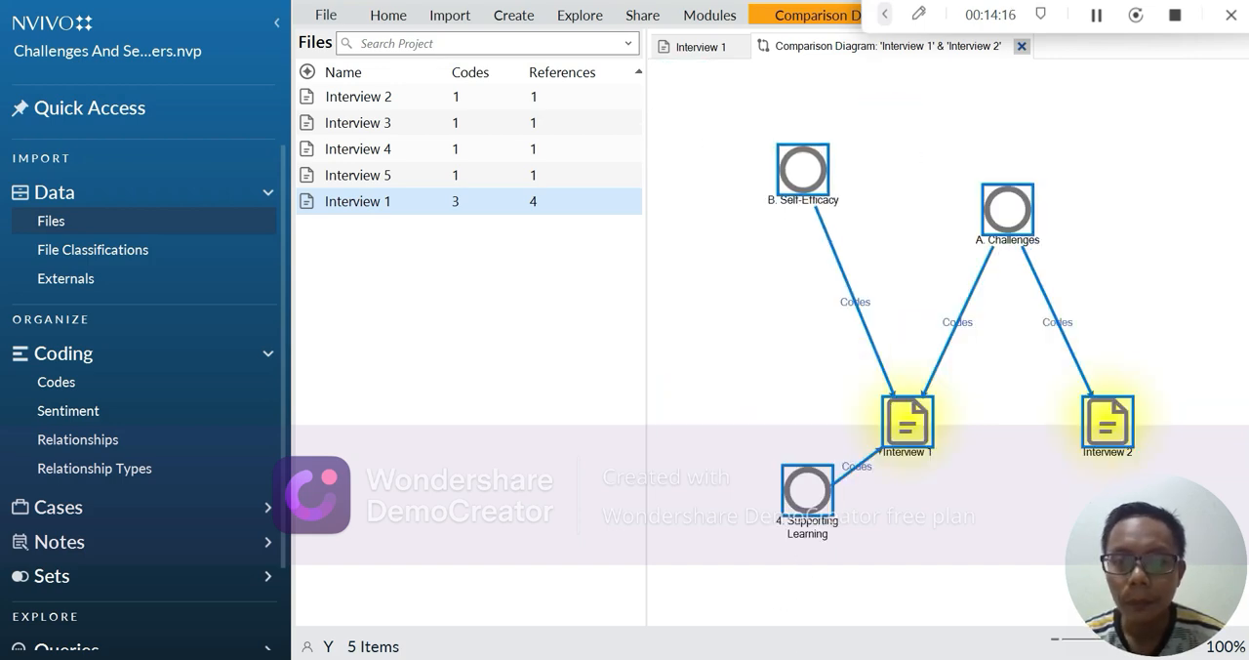
pyautogui.click(714, 621)
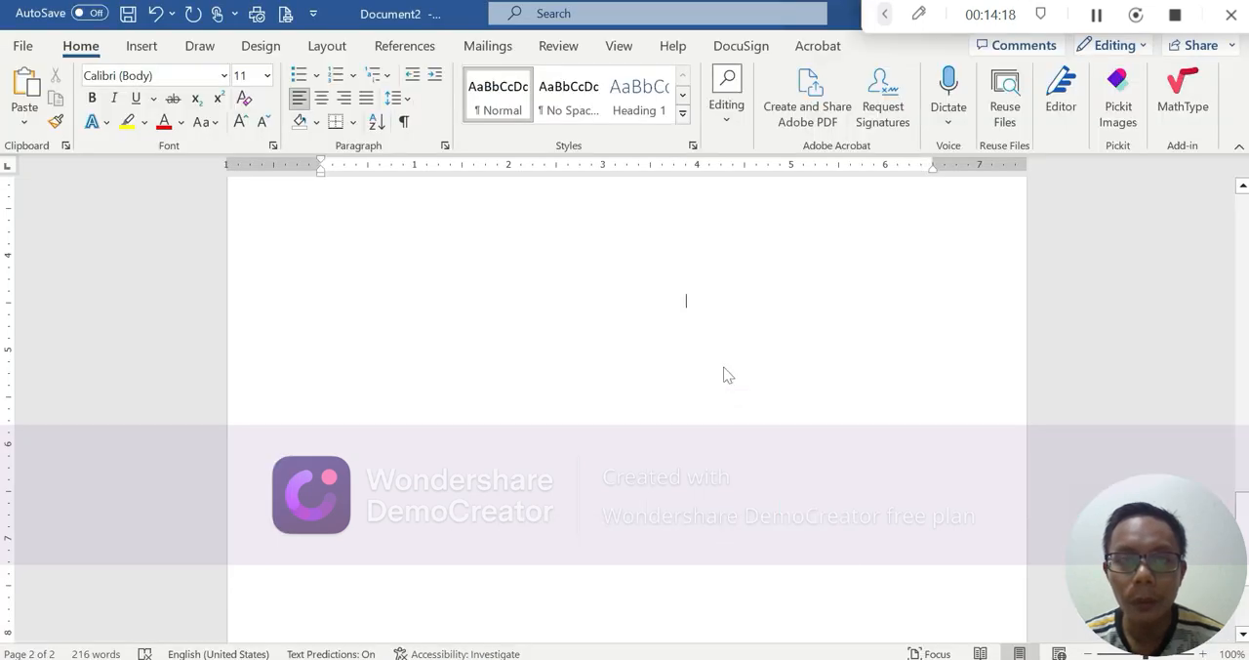
pyautogui.hotkey('ctrl', 'v')
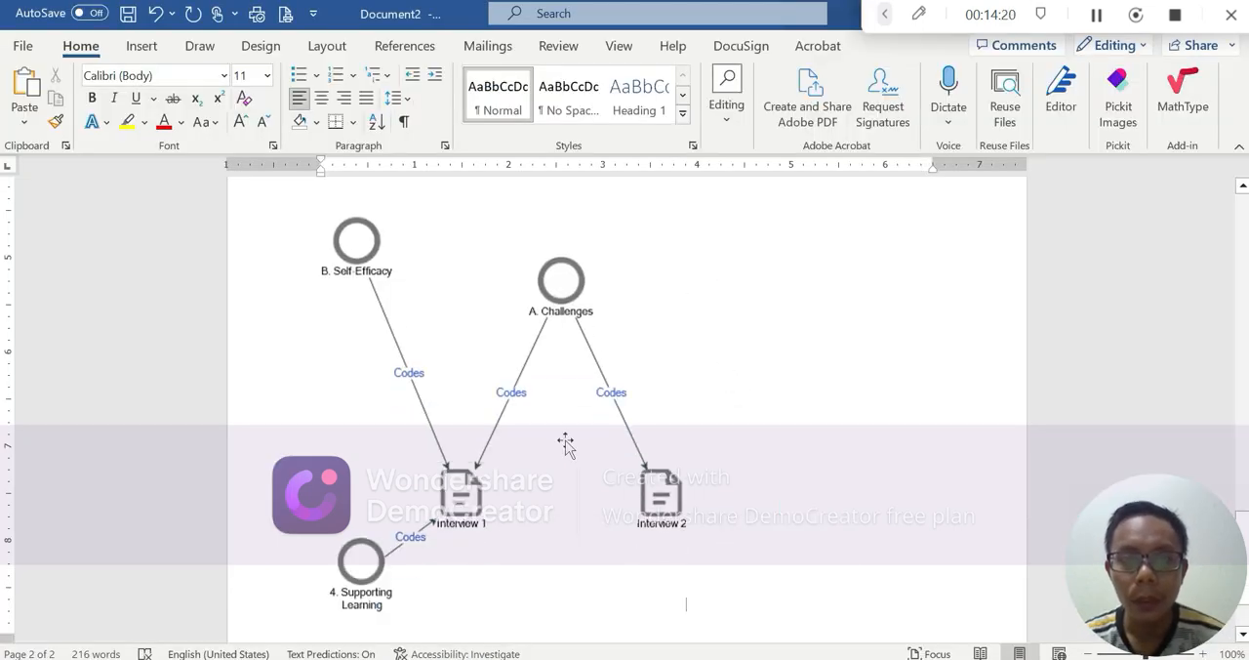
pyautogui.click(579, 435)
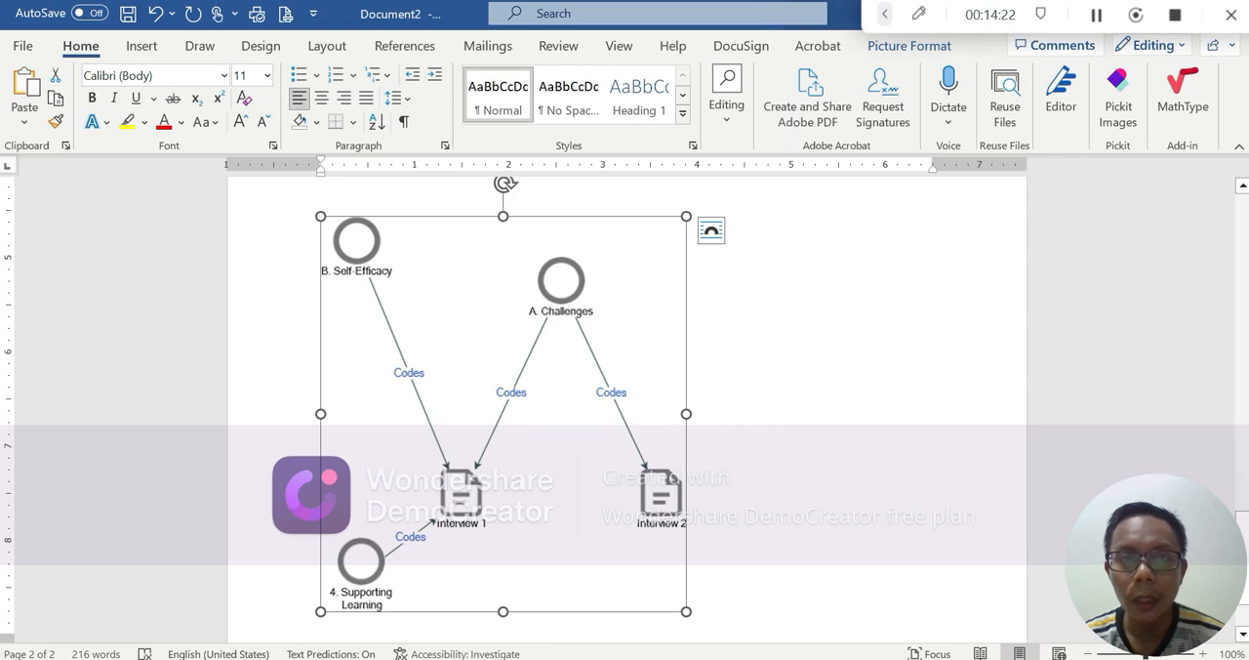
# Step: Return to NVivo and close the comparison diagram of Interview 1 and Interview 2
pyautogui.hotkey('alt', 'Tab')
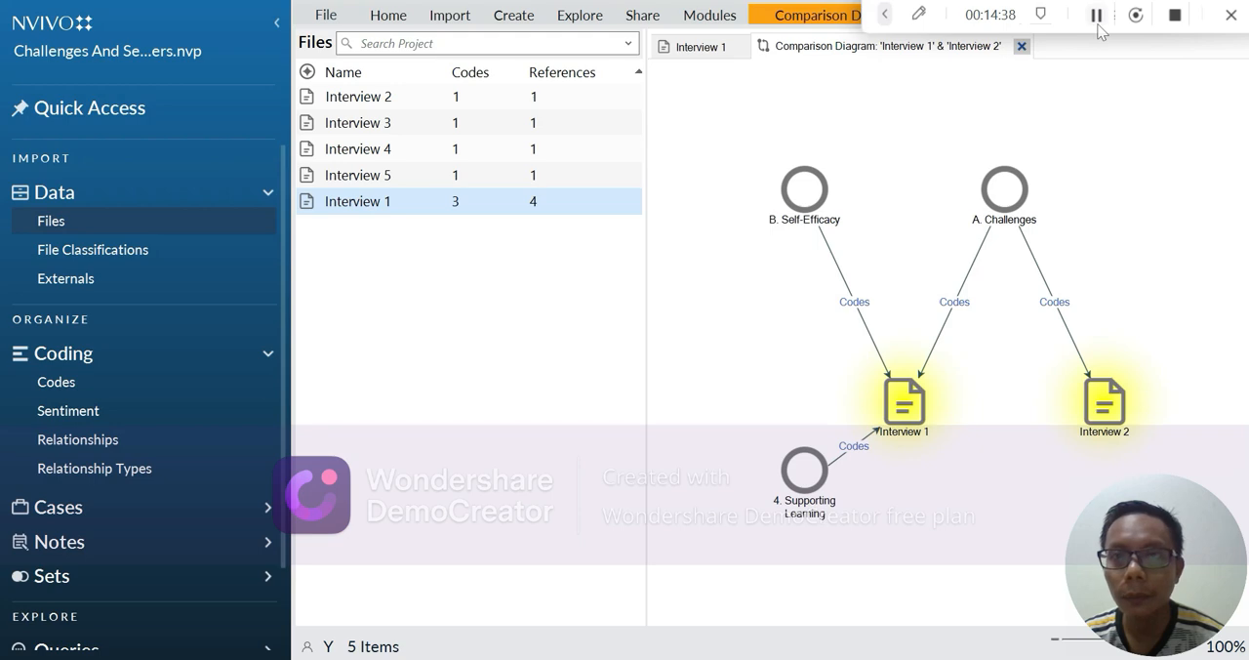
pyautogui.click(1021, 45)
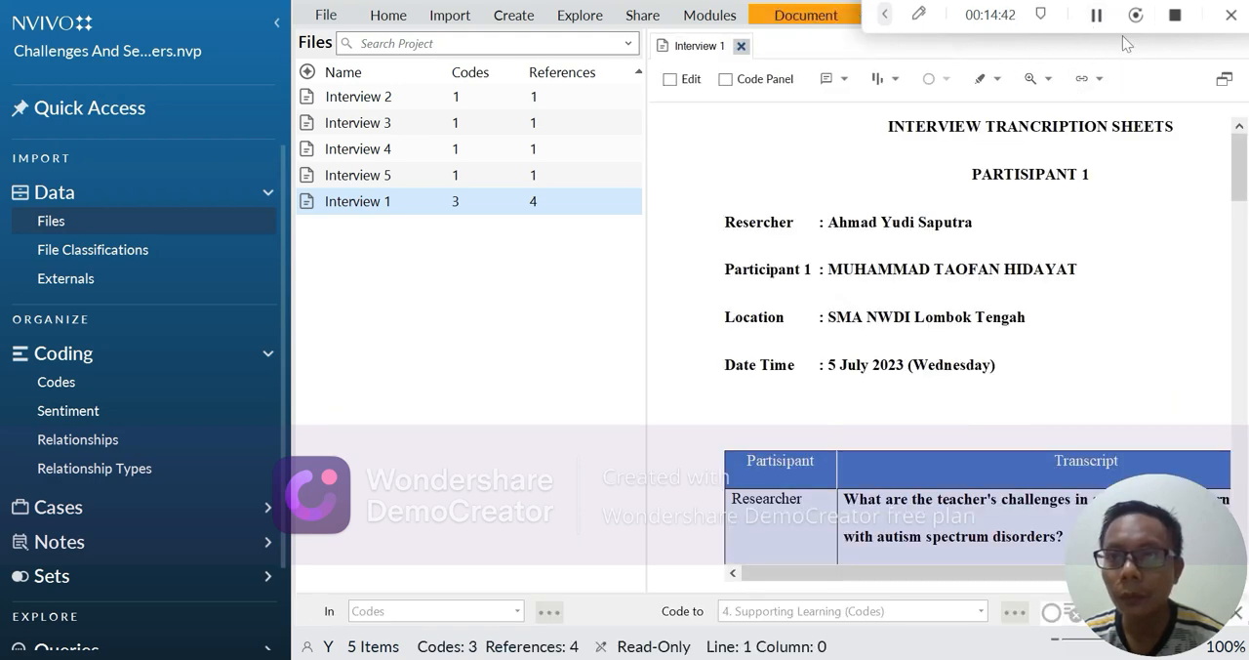
pyautogui.click(1098, 19)
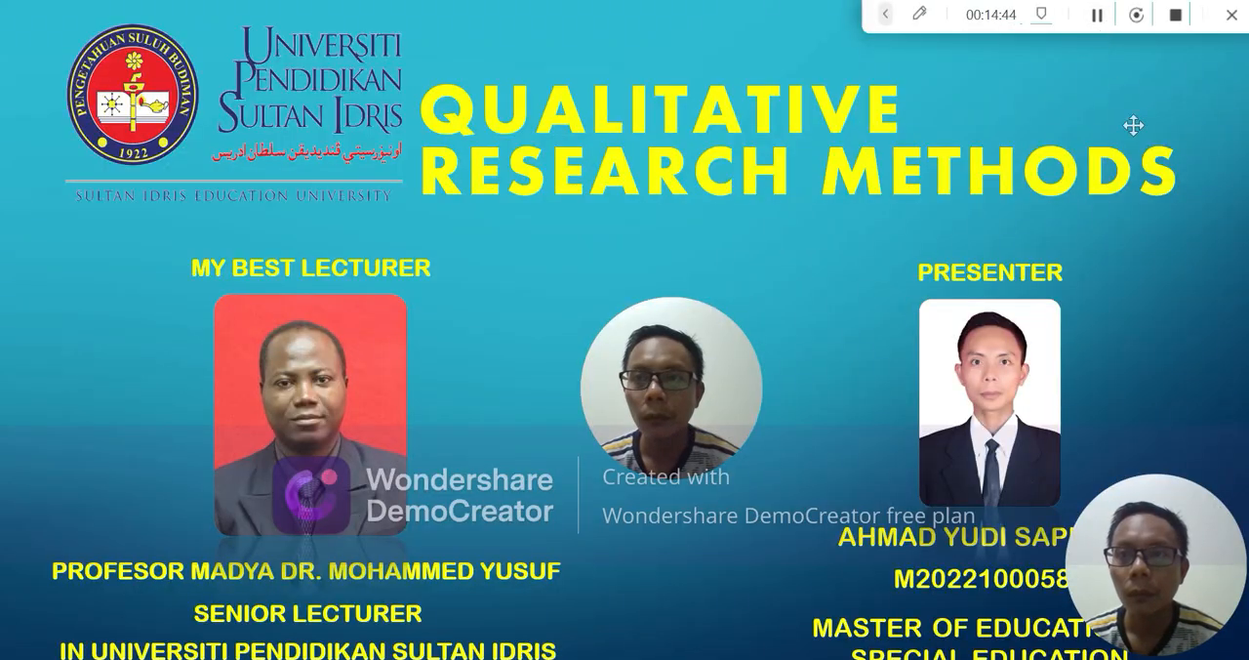